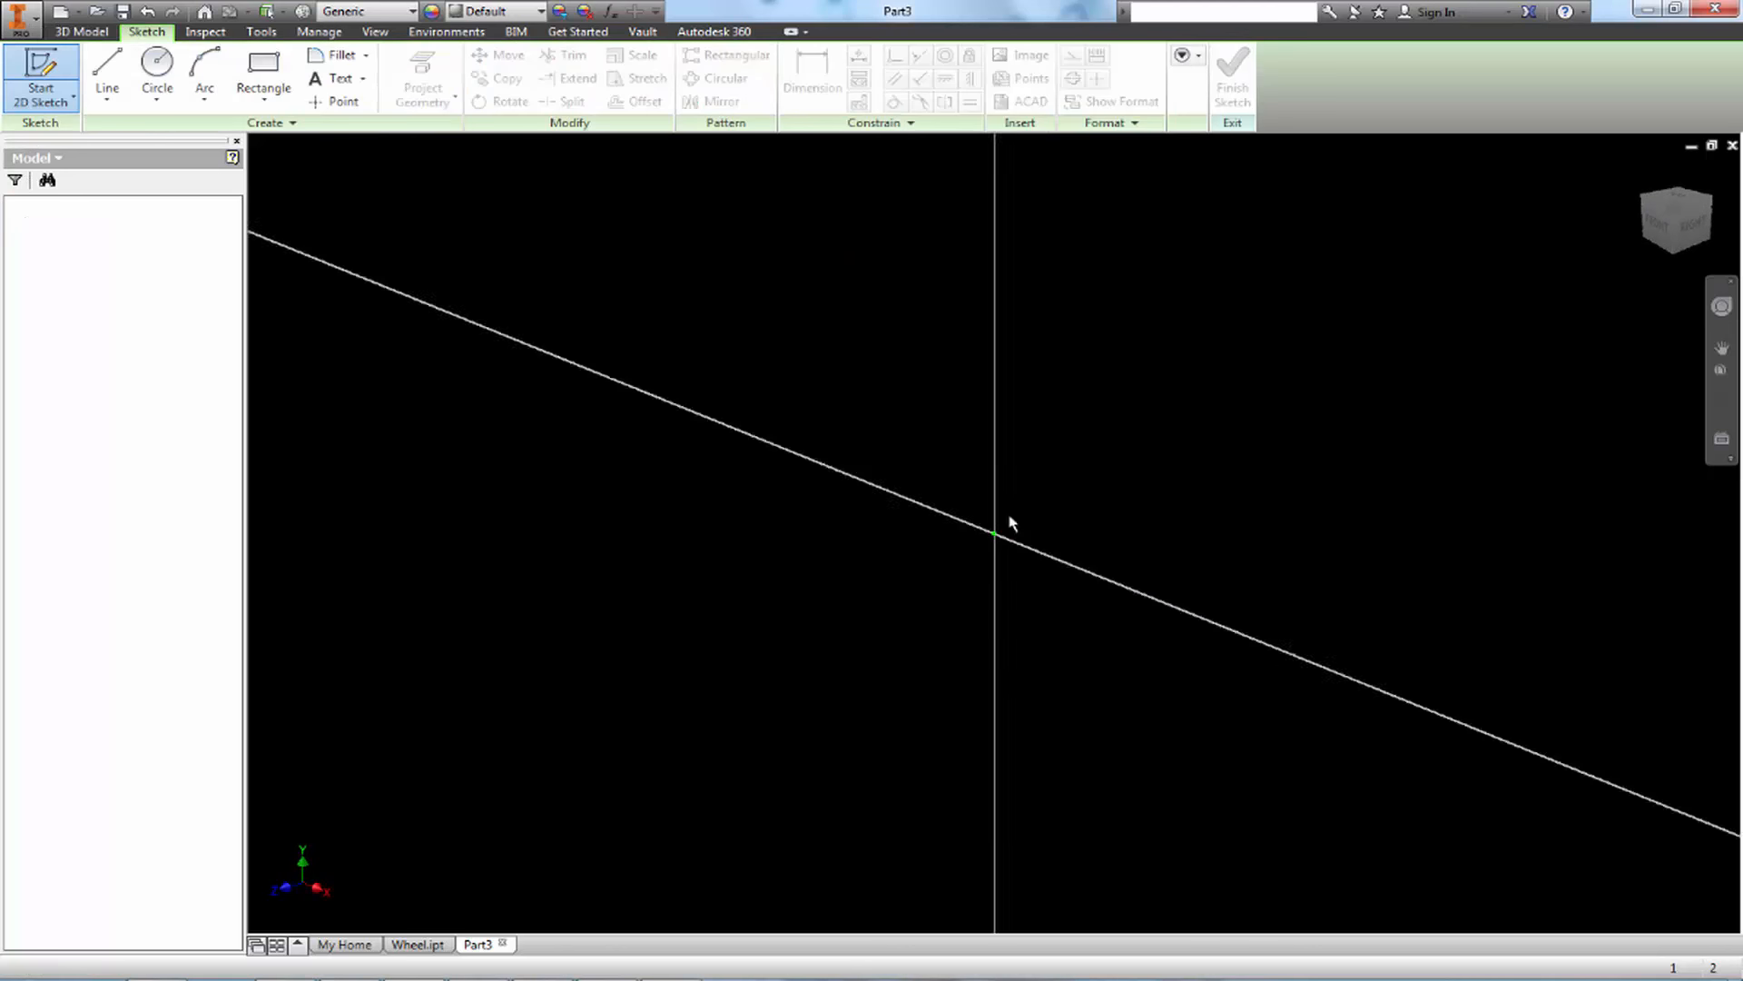
Sketch a connected line chain: a base line about 1.46 in long, a short end edge, the shank's upper edge and the head's tall inner edge
click(501, 460)
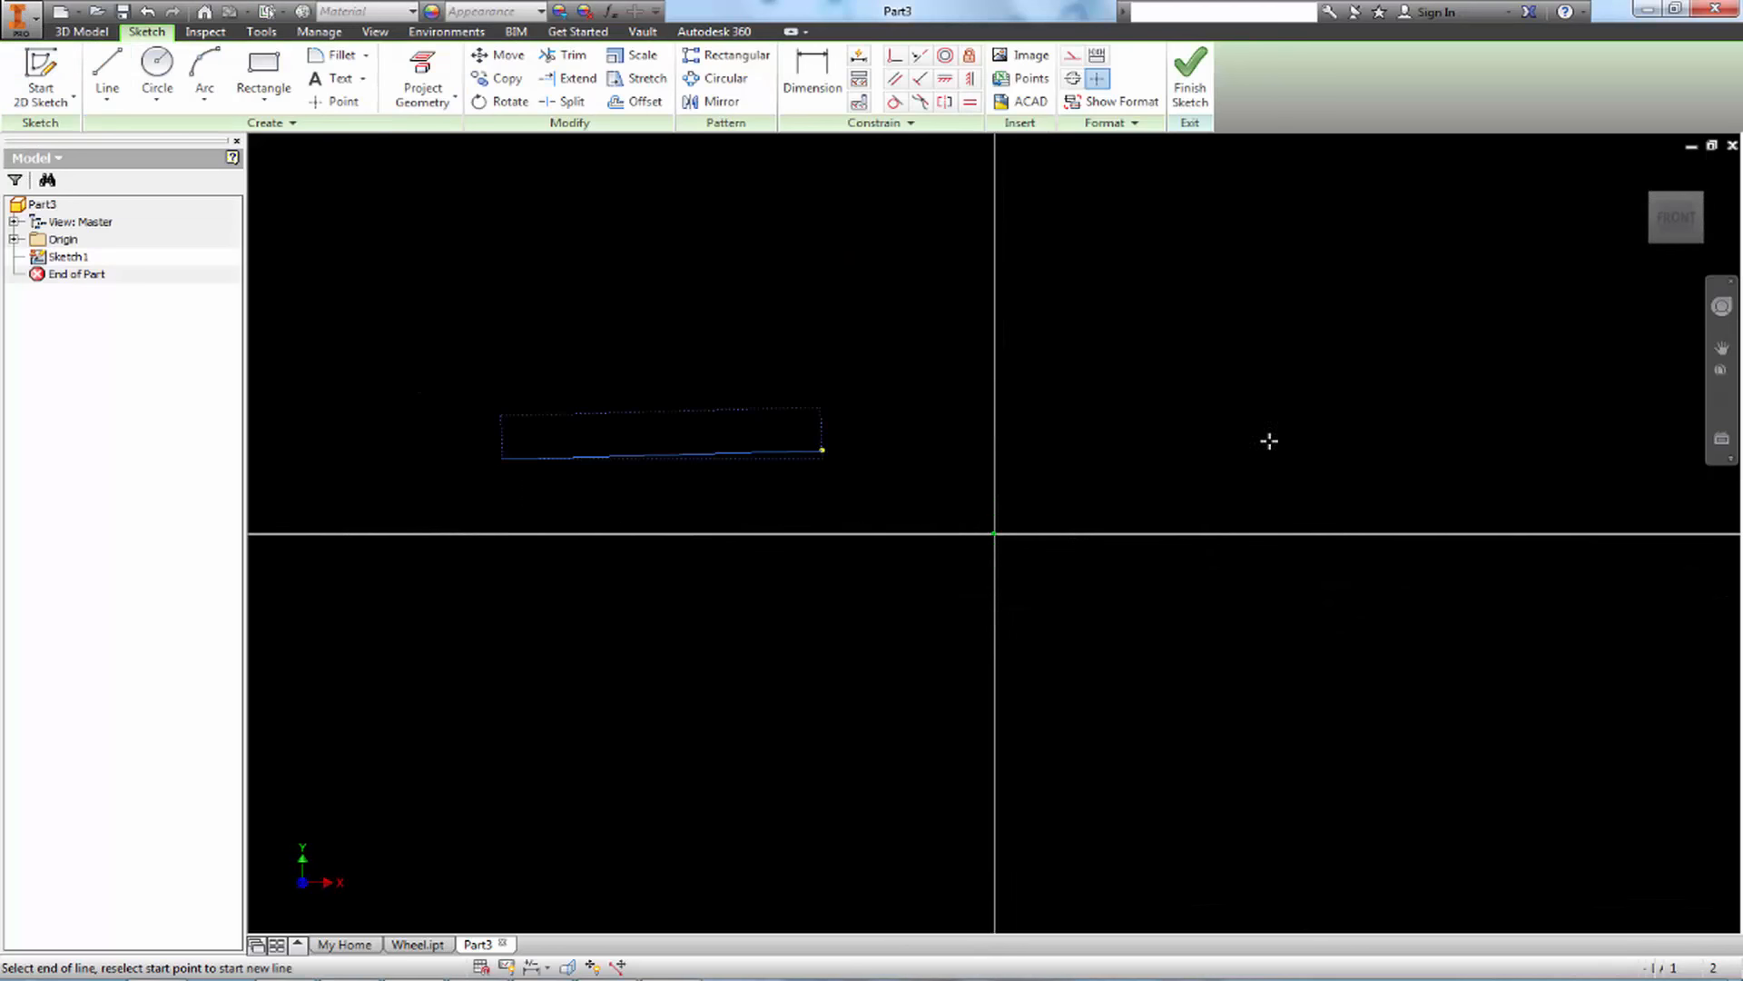
click(1421, 459)
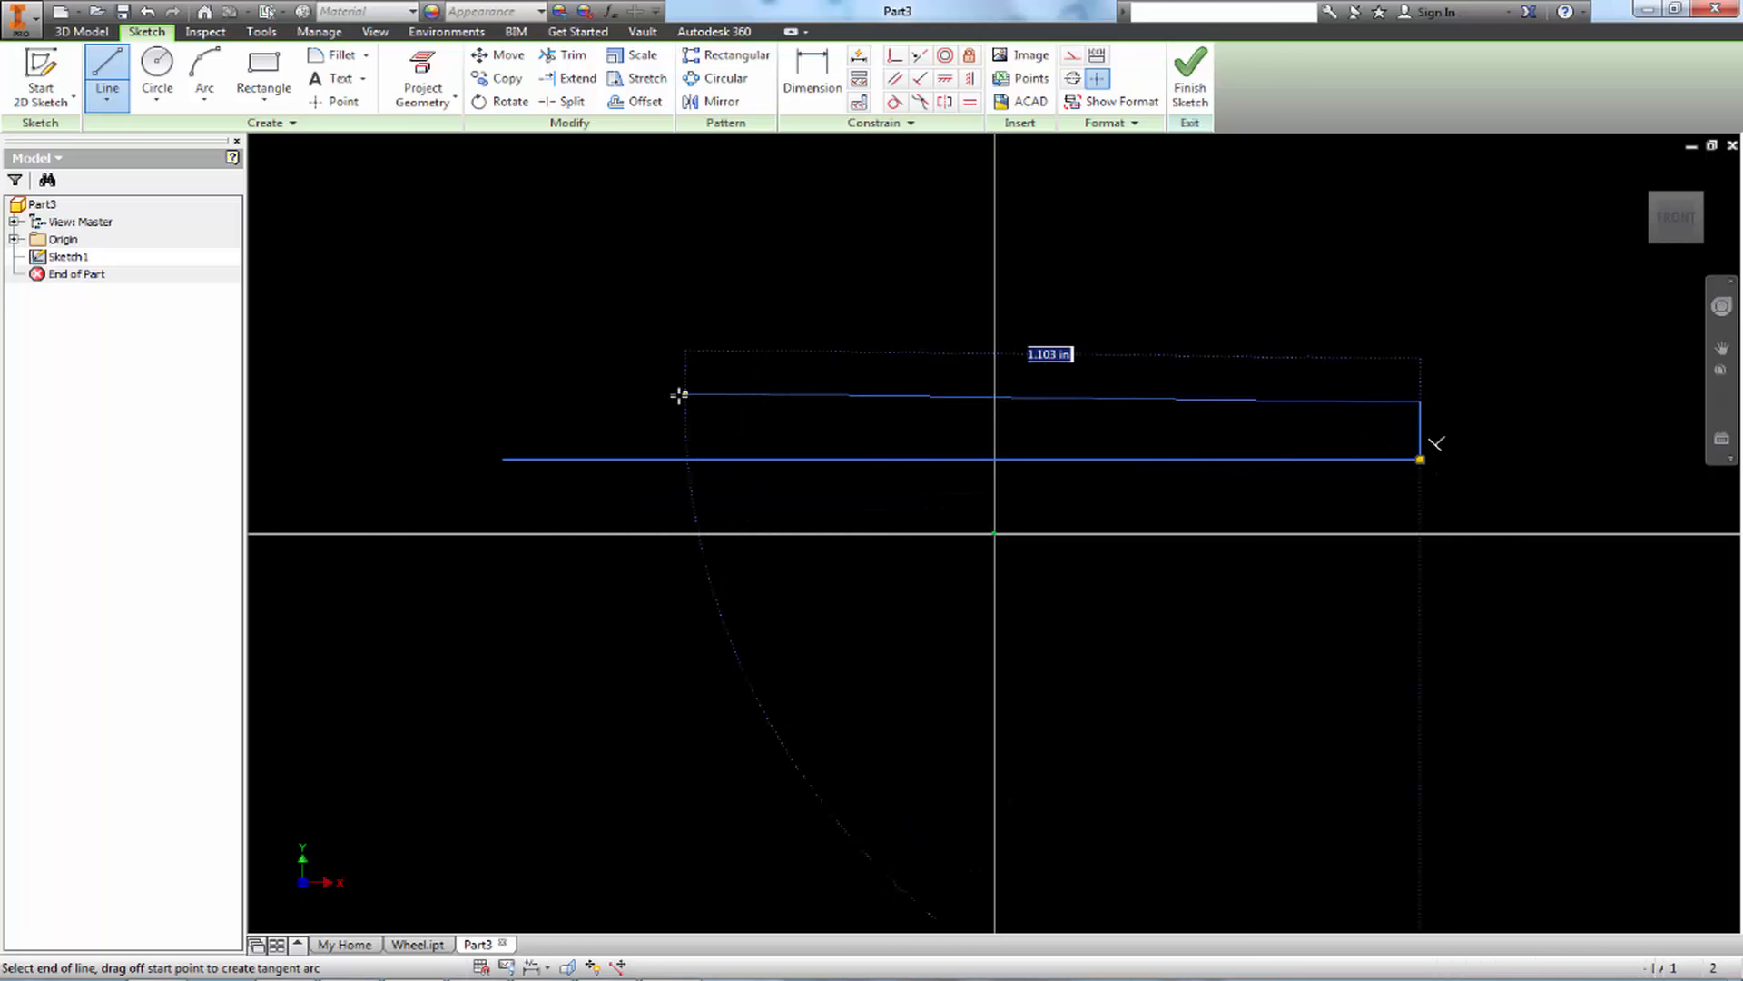
click(677, 402)
click(680, 236)
Add a short vertical line about 0.08 in high at the base line's open end and a short horizontal rim line at the head's top
click(125, 105)
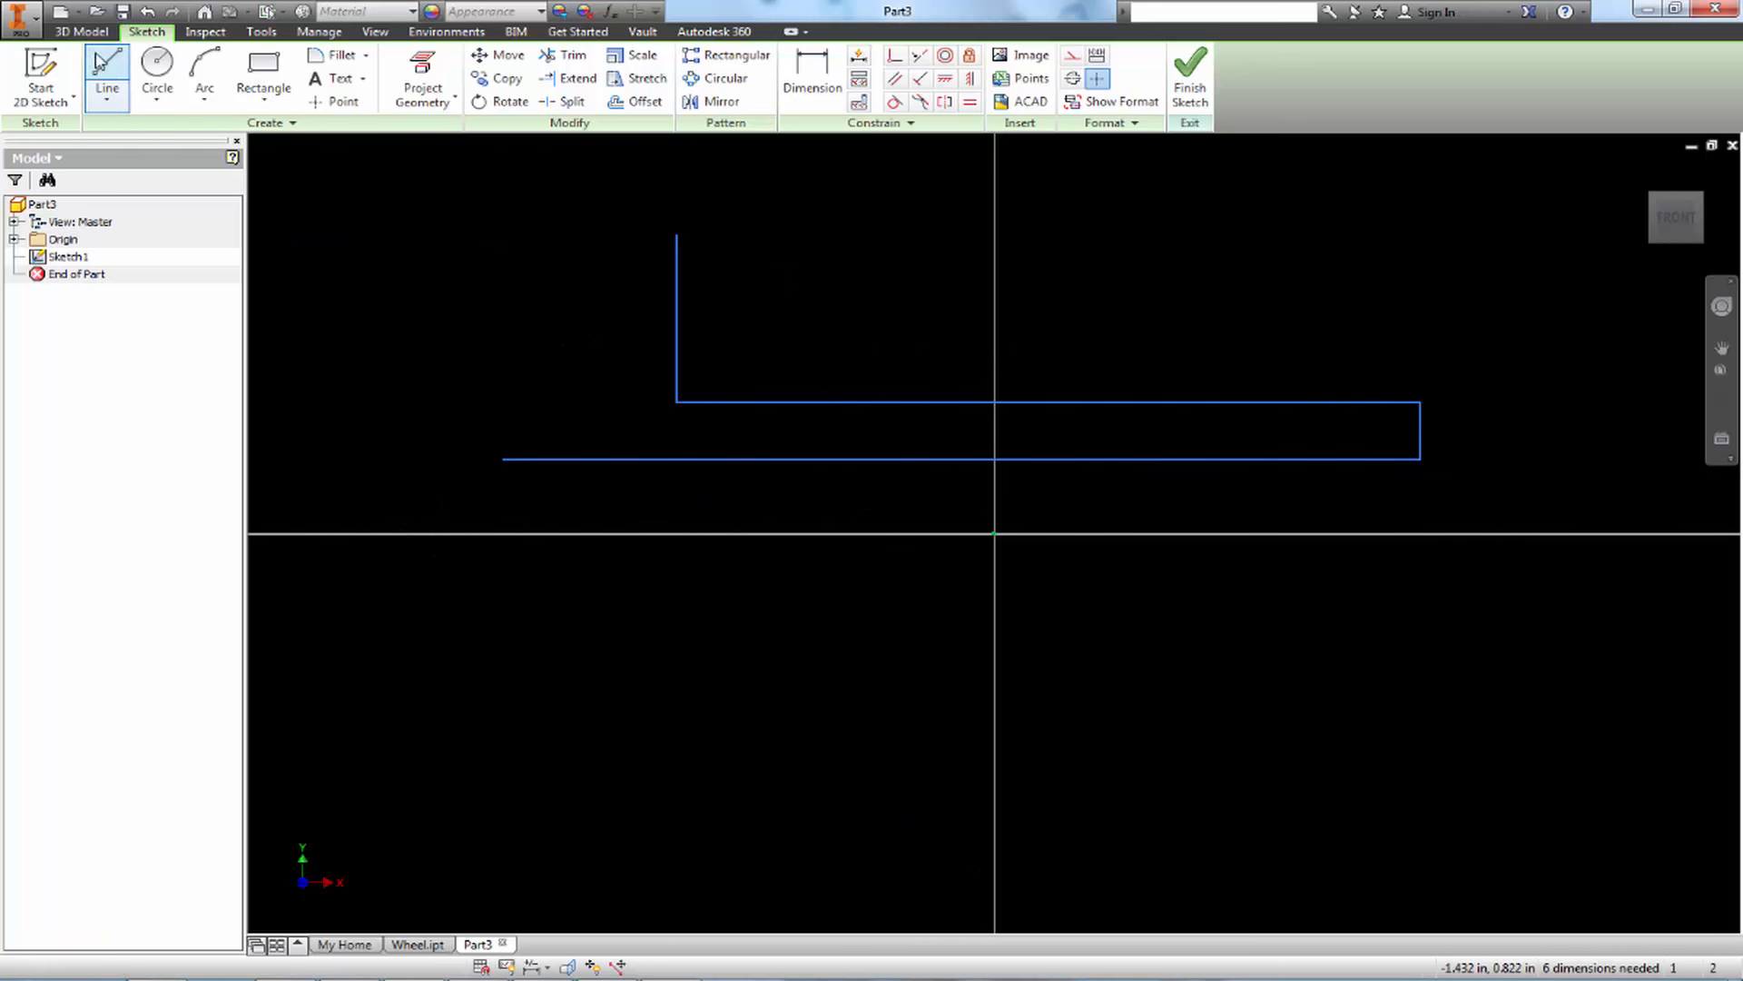
click(502, 458)
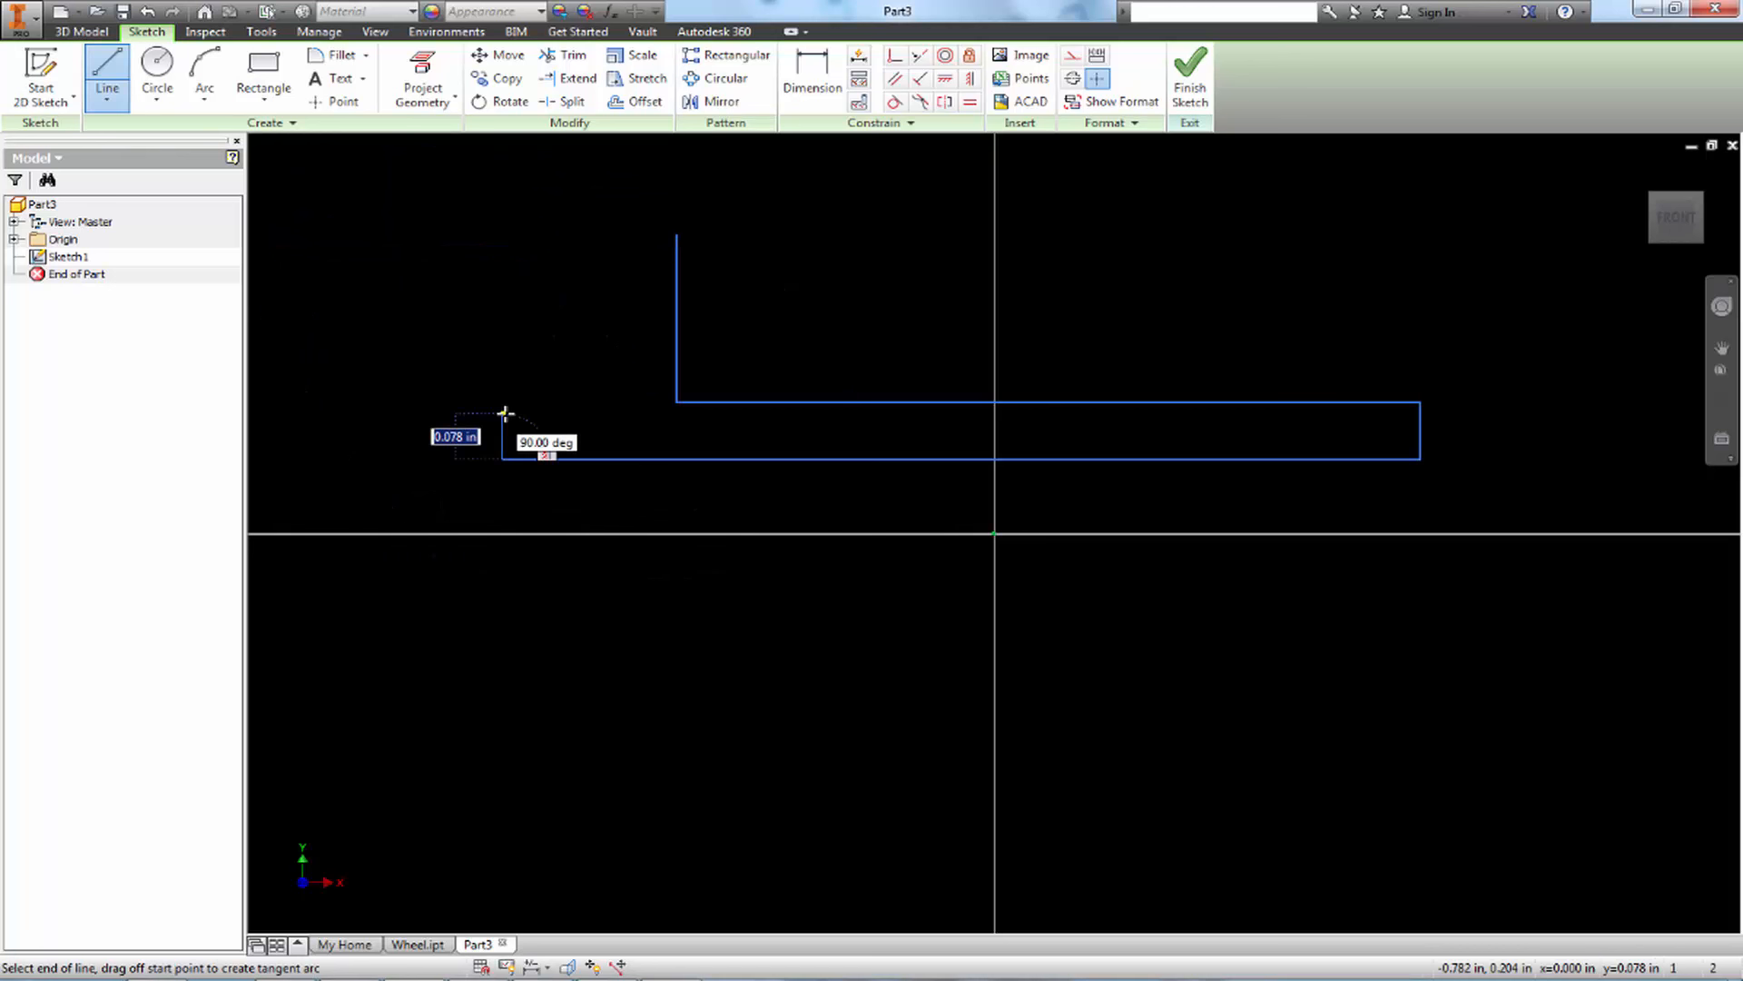
click(503, 415)
key(Escape)
key(l)
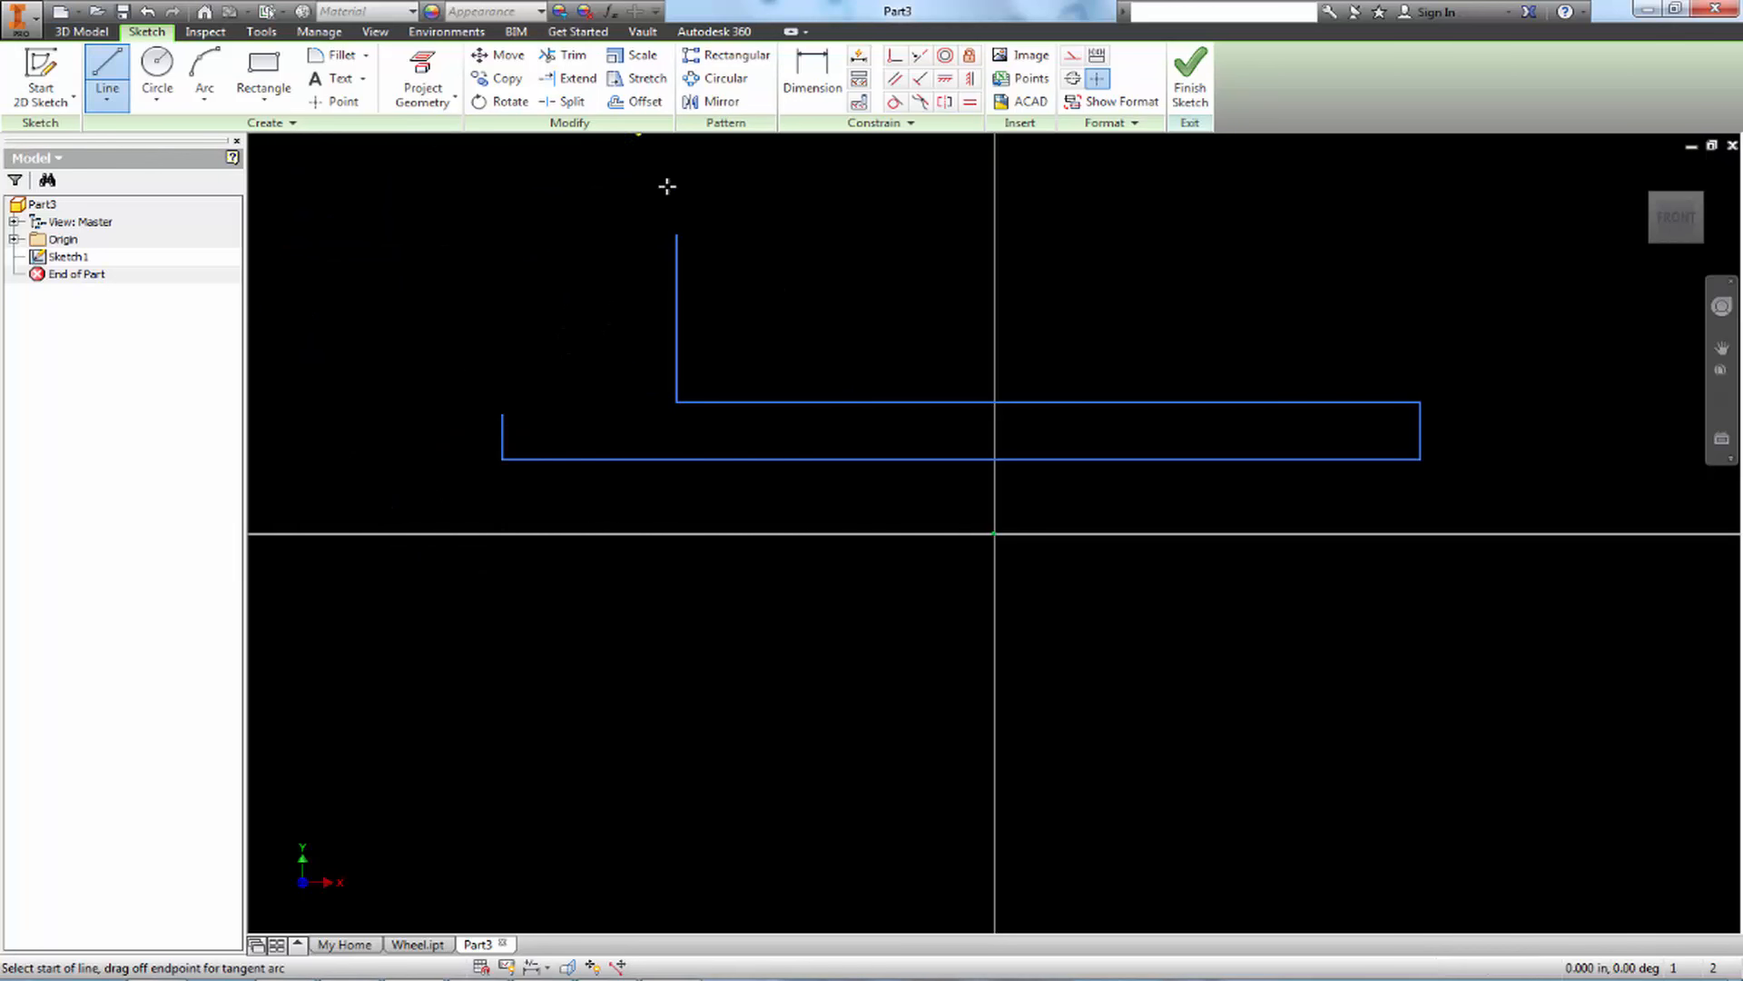
click(676, 236)
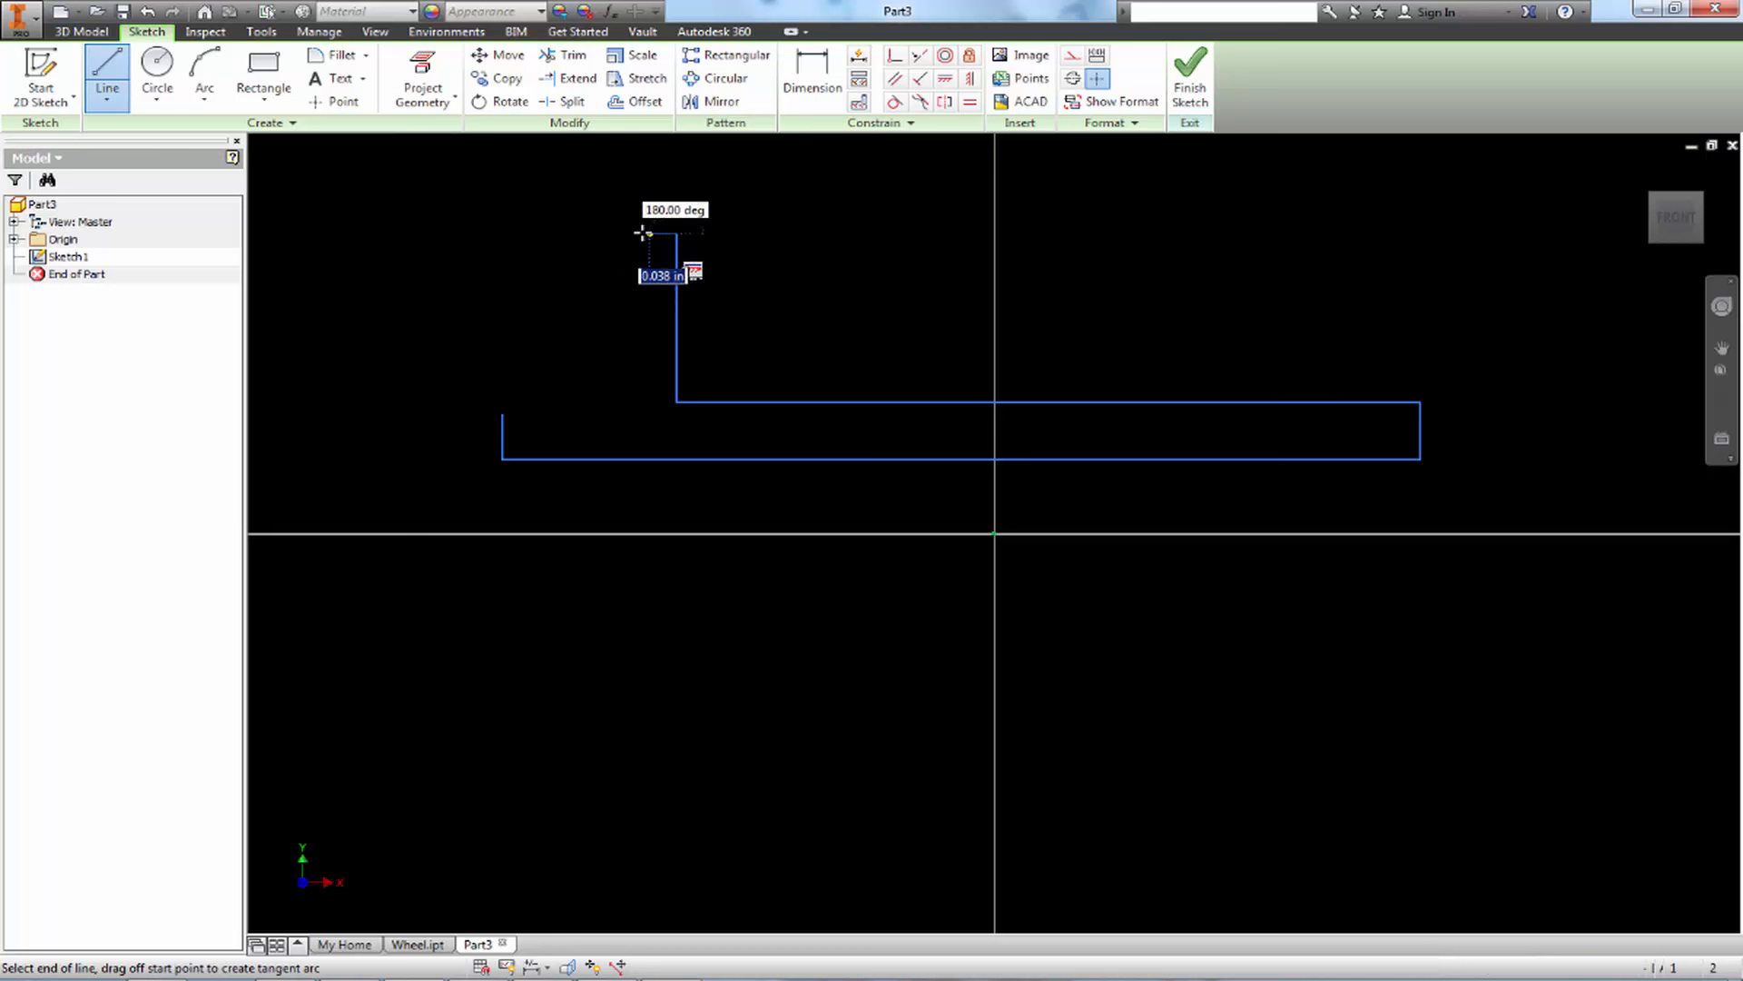
click(631, 236)
Close the head profile with a three-point arc bulging outward between the free ends of the short face edge and the rim line
click(205, 73)
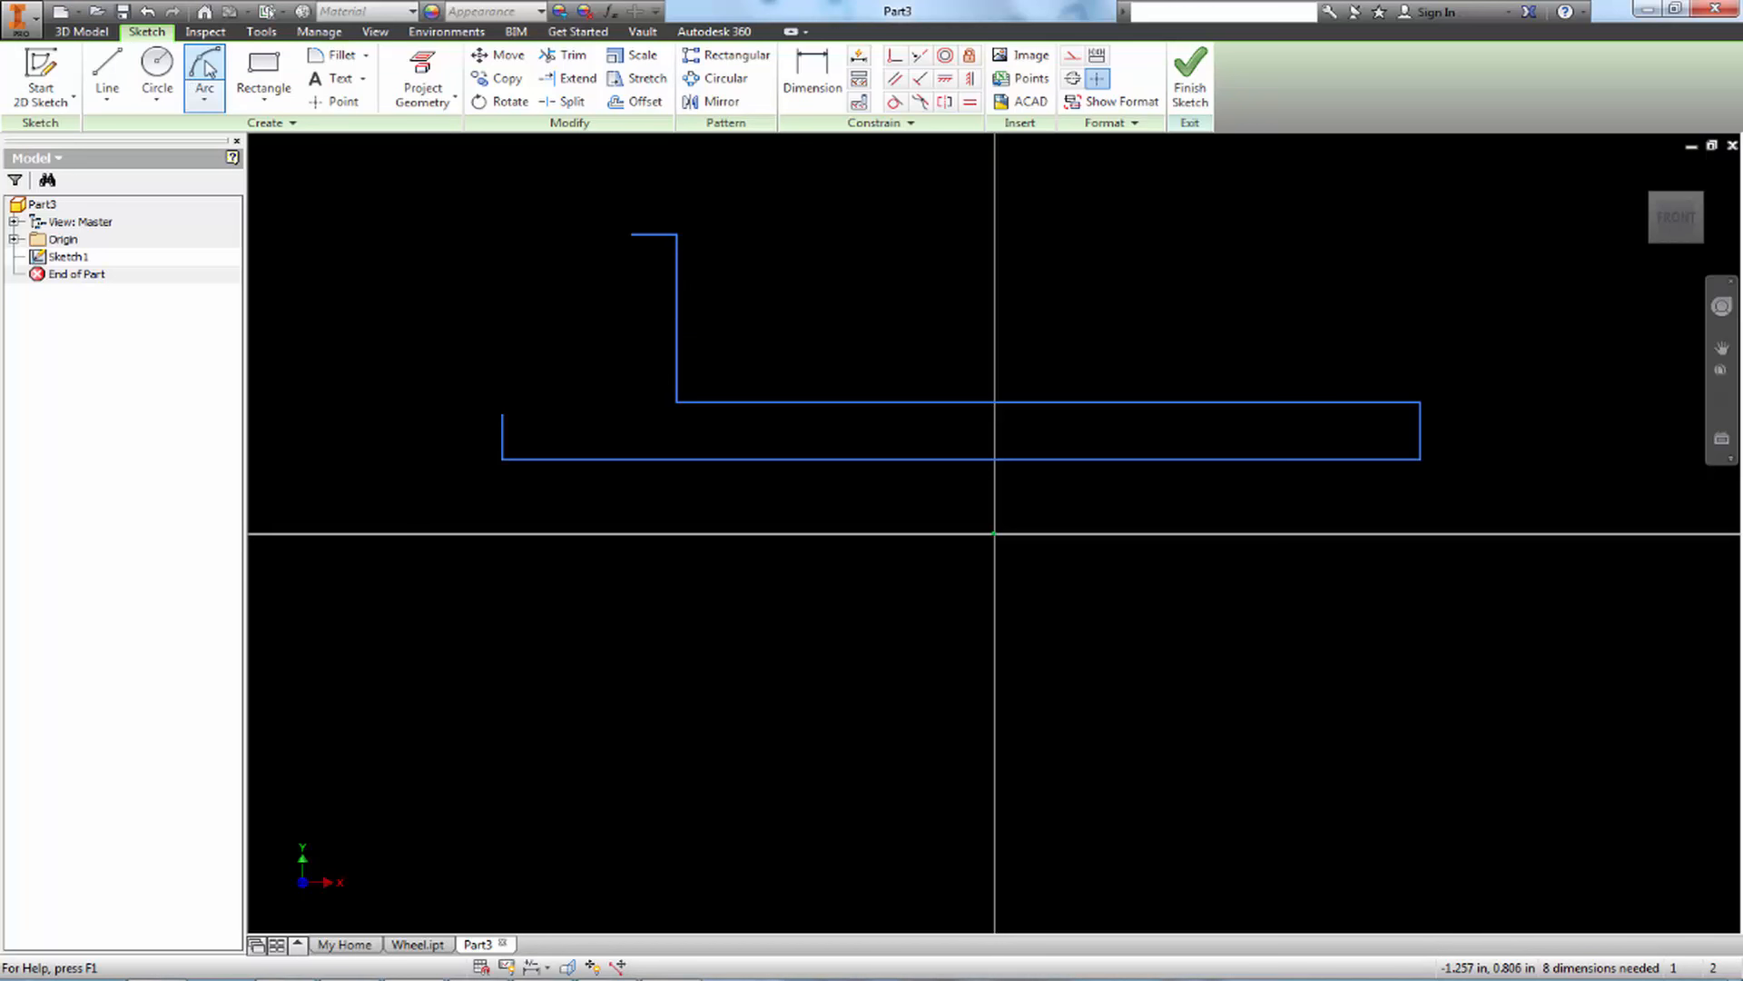
click(502, 415)
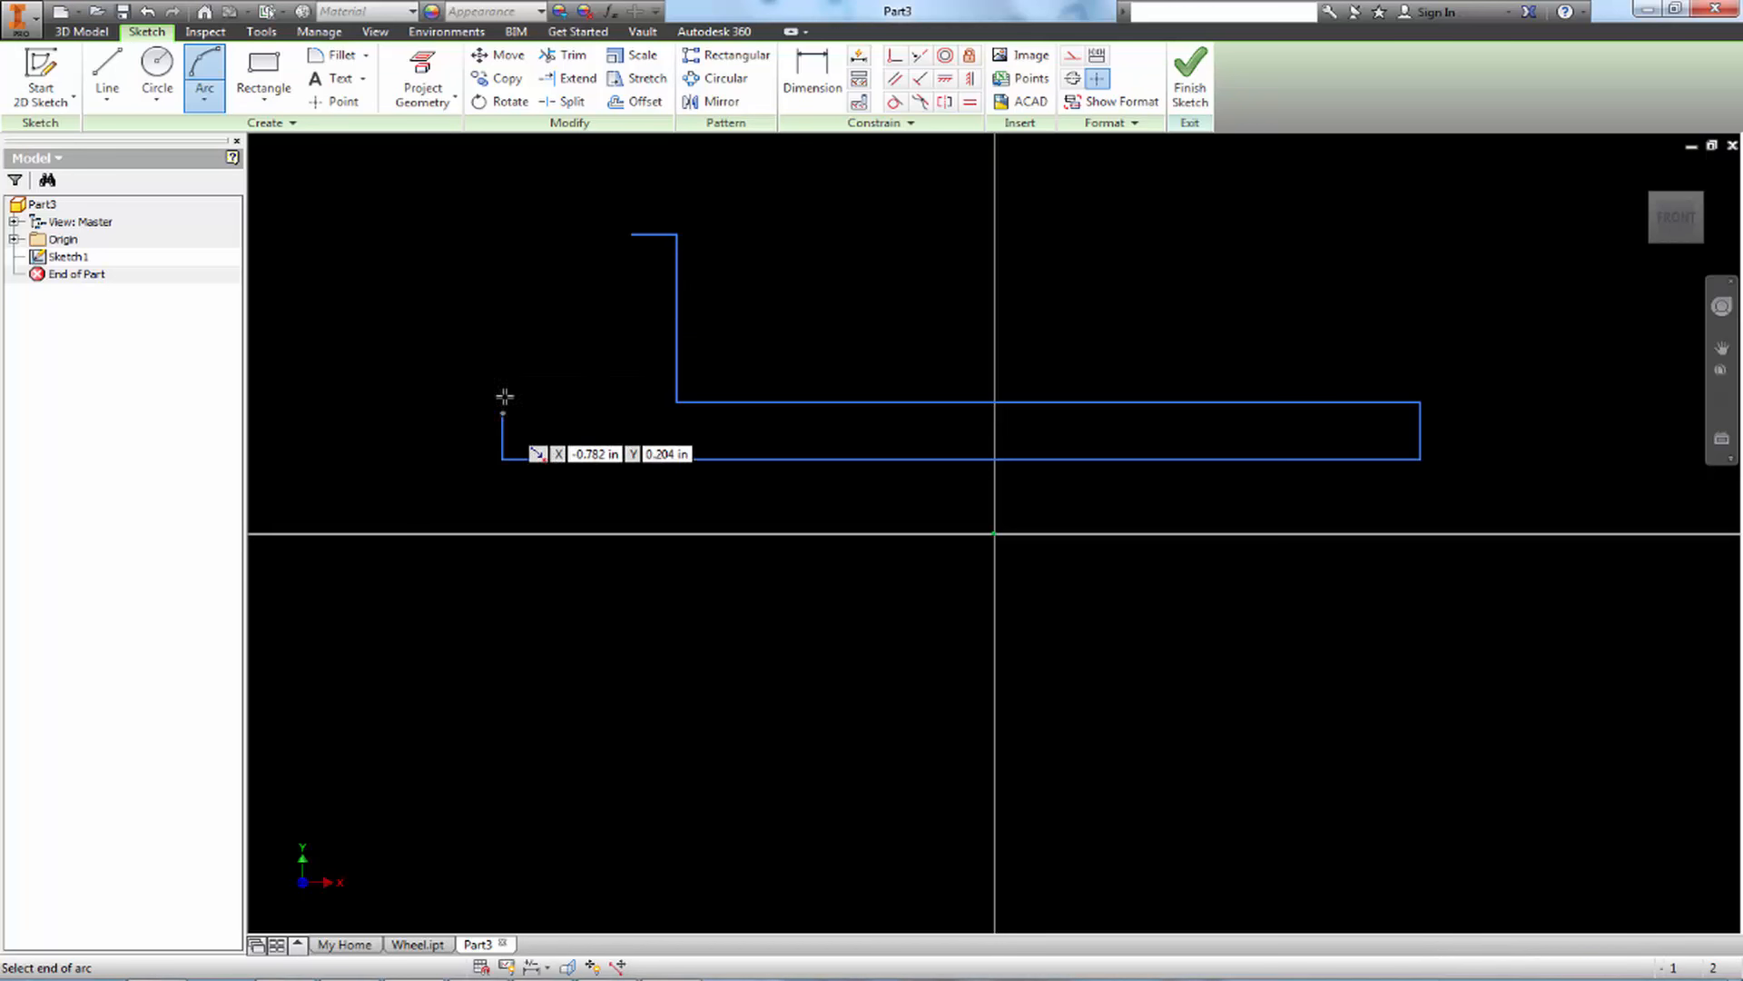
click(631, 235)
click(575, 287)
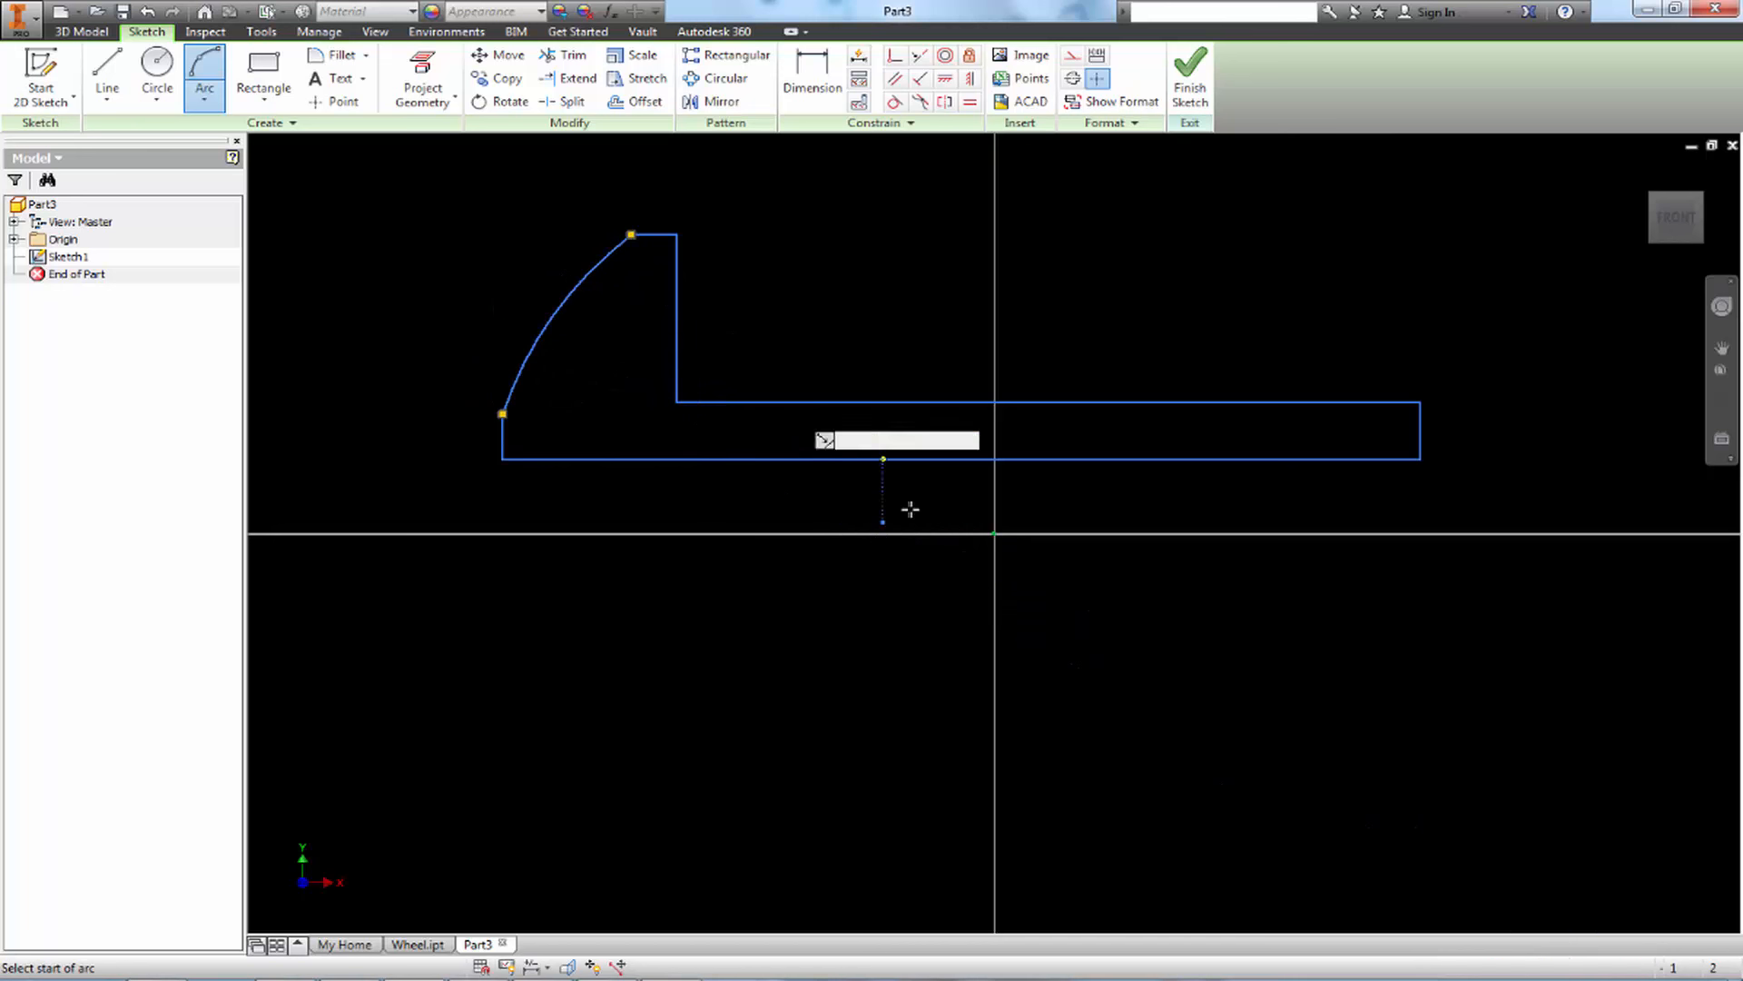
key(Escape)
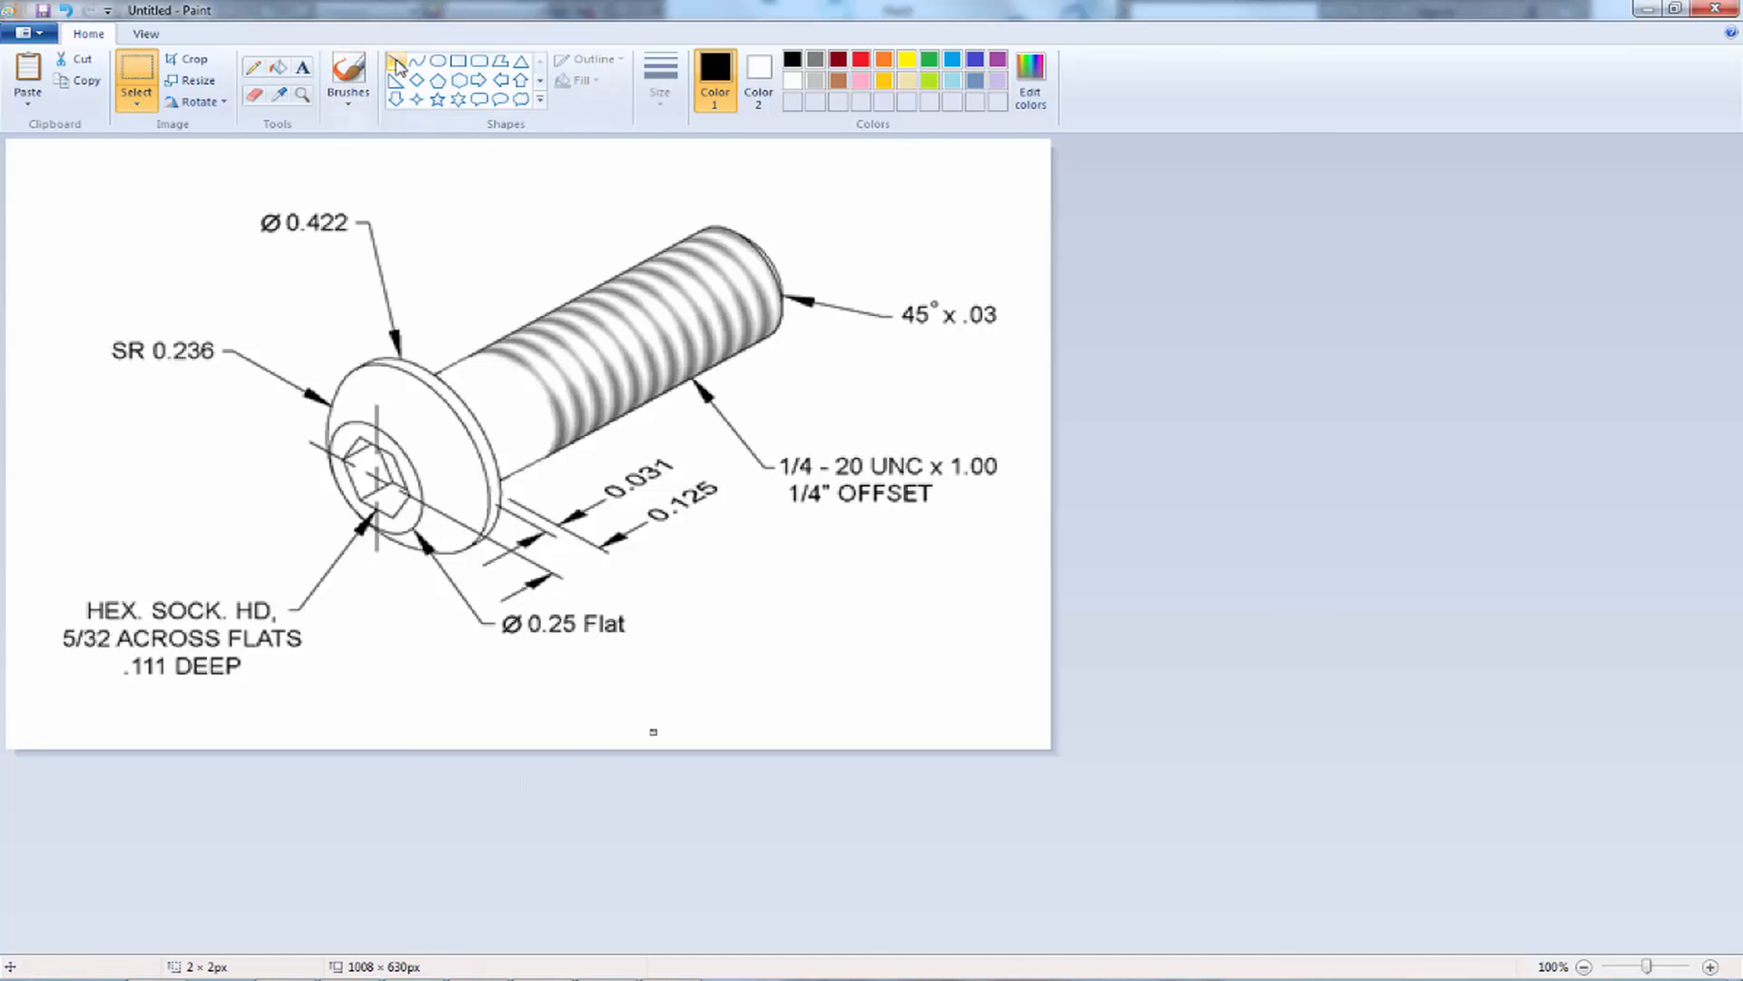
On the reference drawing in Paint, underline the Ø 0.25 Flat and Ø 0.422 callouts with straight lines
click(396, 64)
drag(510, 652, 648, 647)
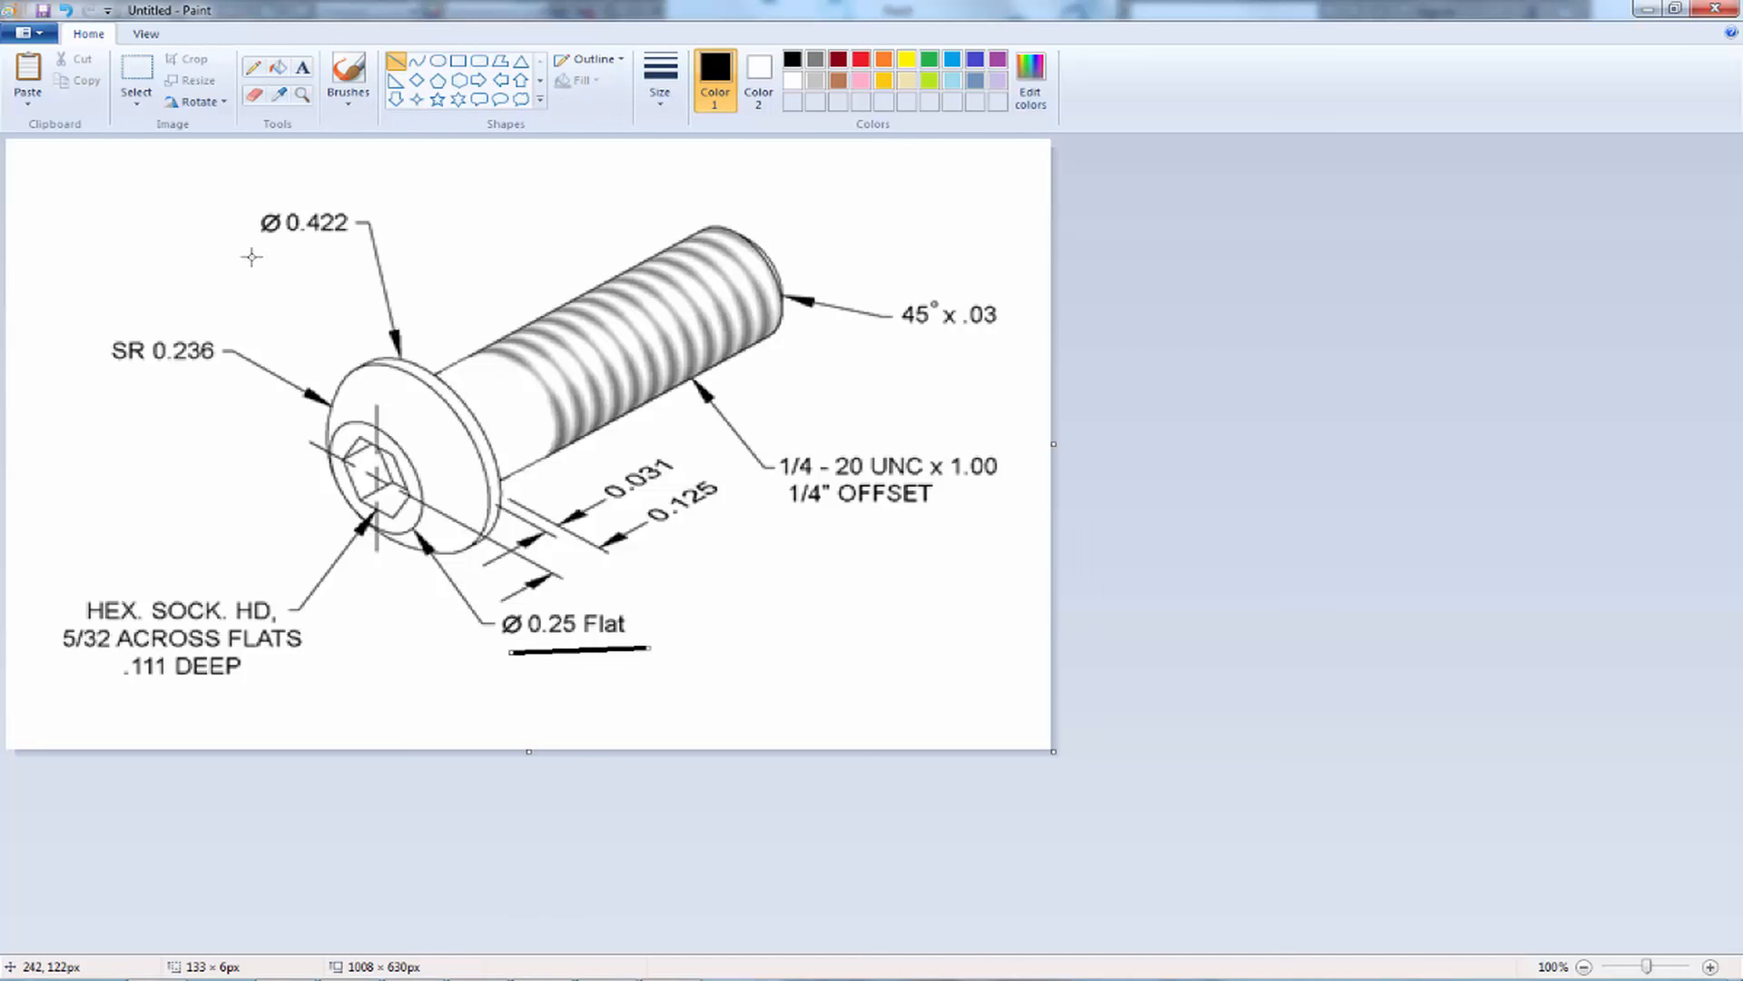
drag(251, 257, 455, 236)
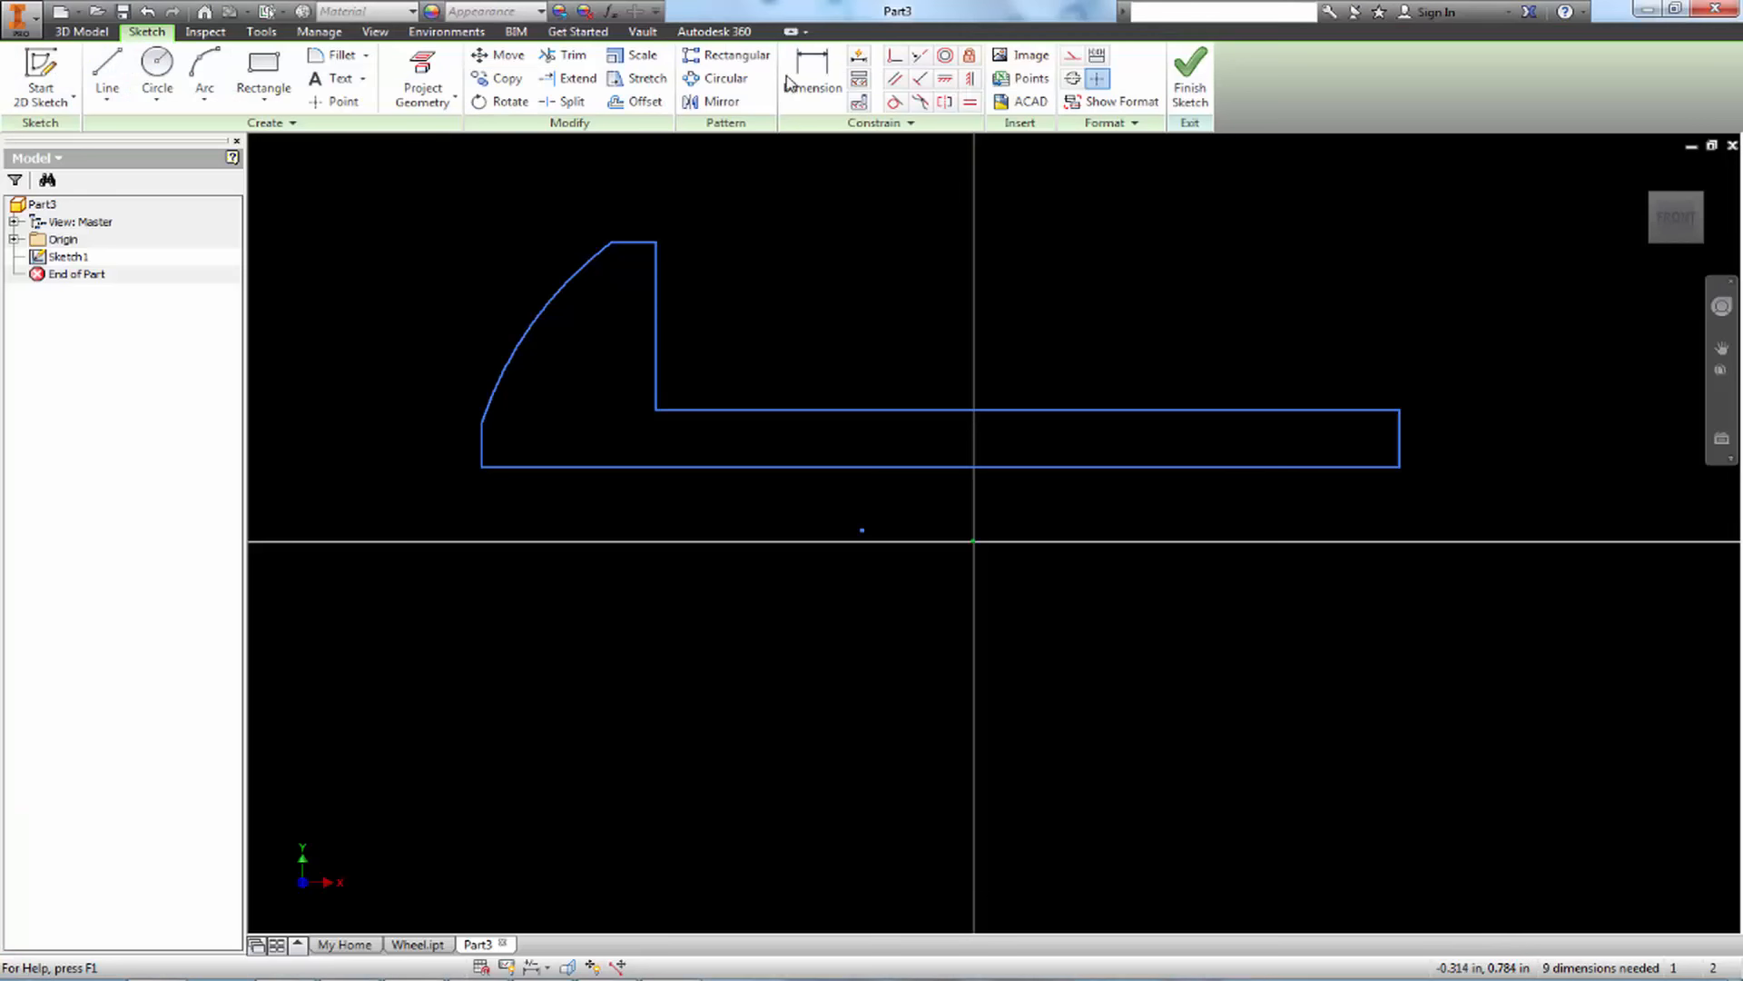
Switch back to Inventor and dimension the head height from the base line to the rim line as .211 in
key(d)
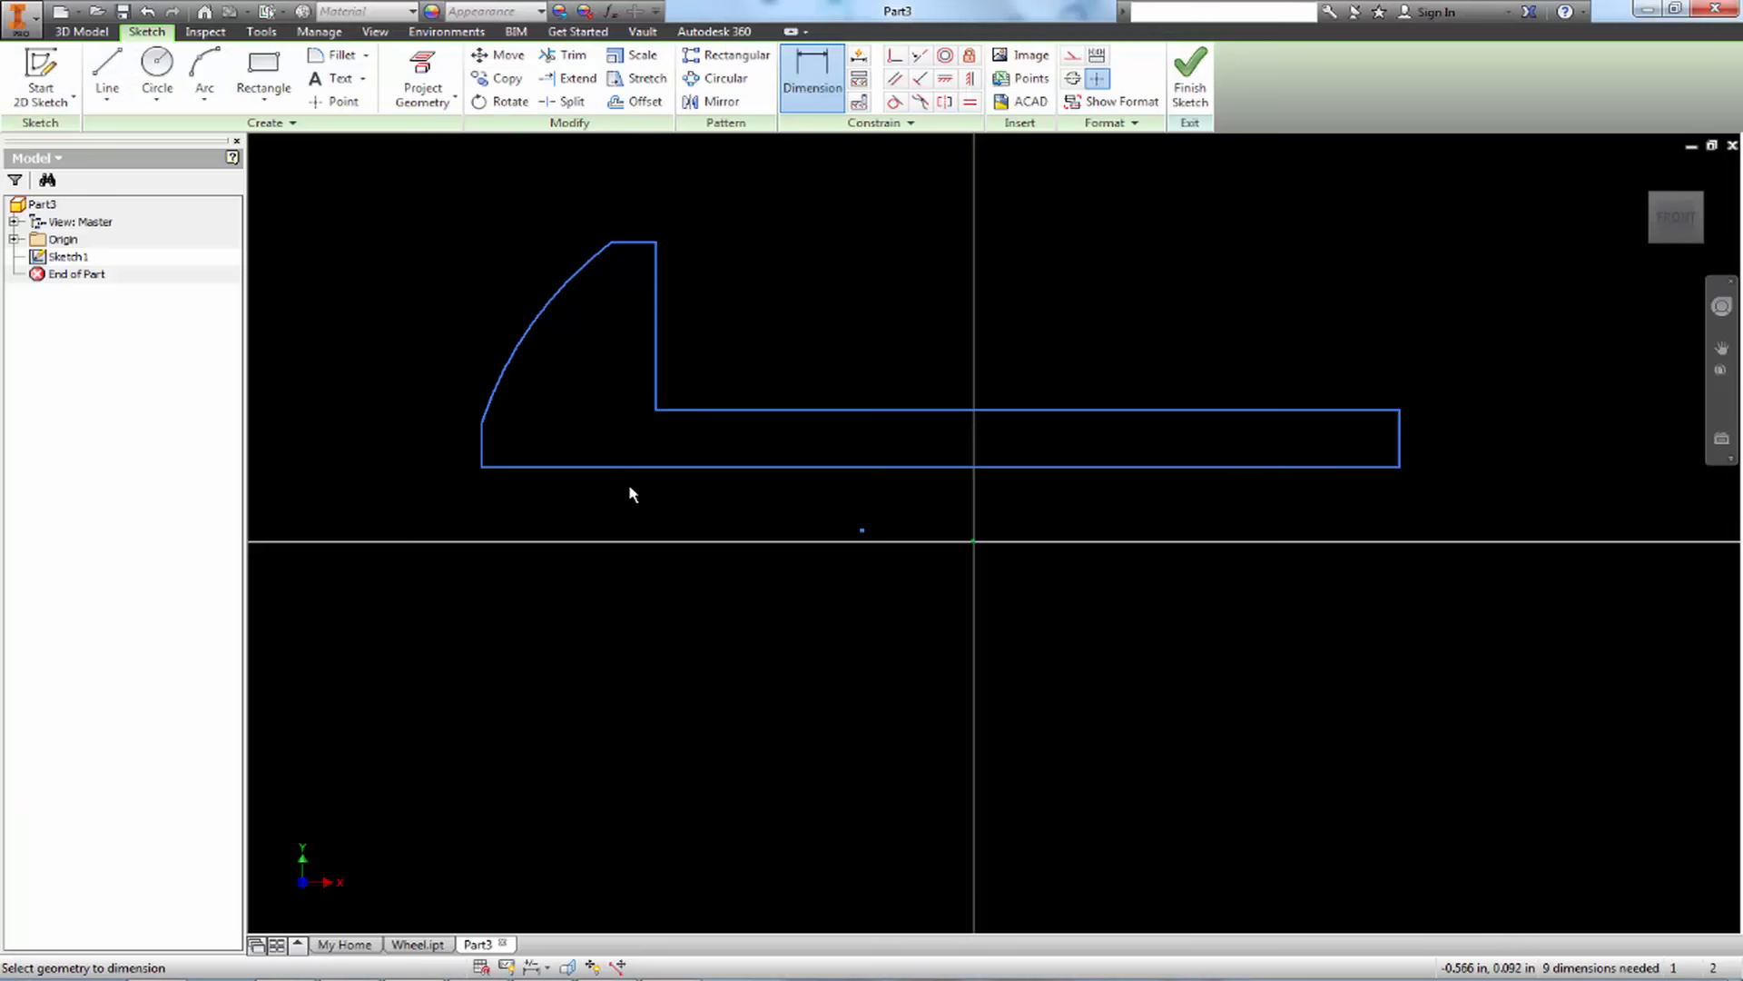
click(642, 467)
click(640, 242)
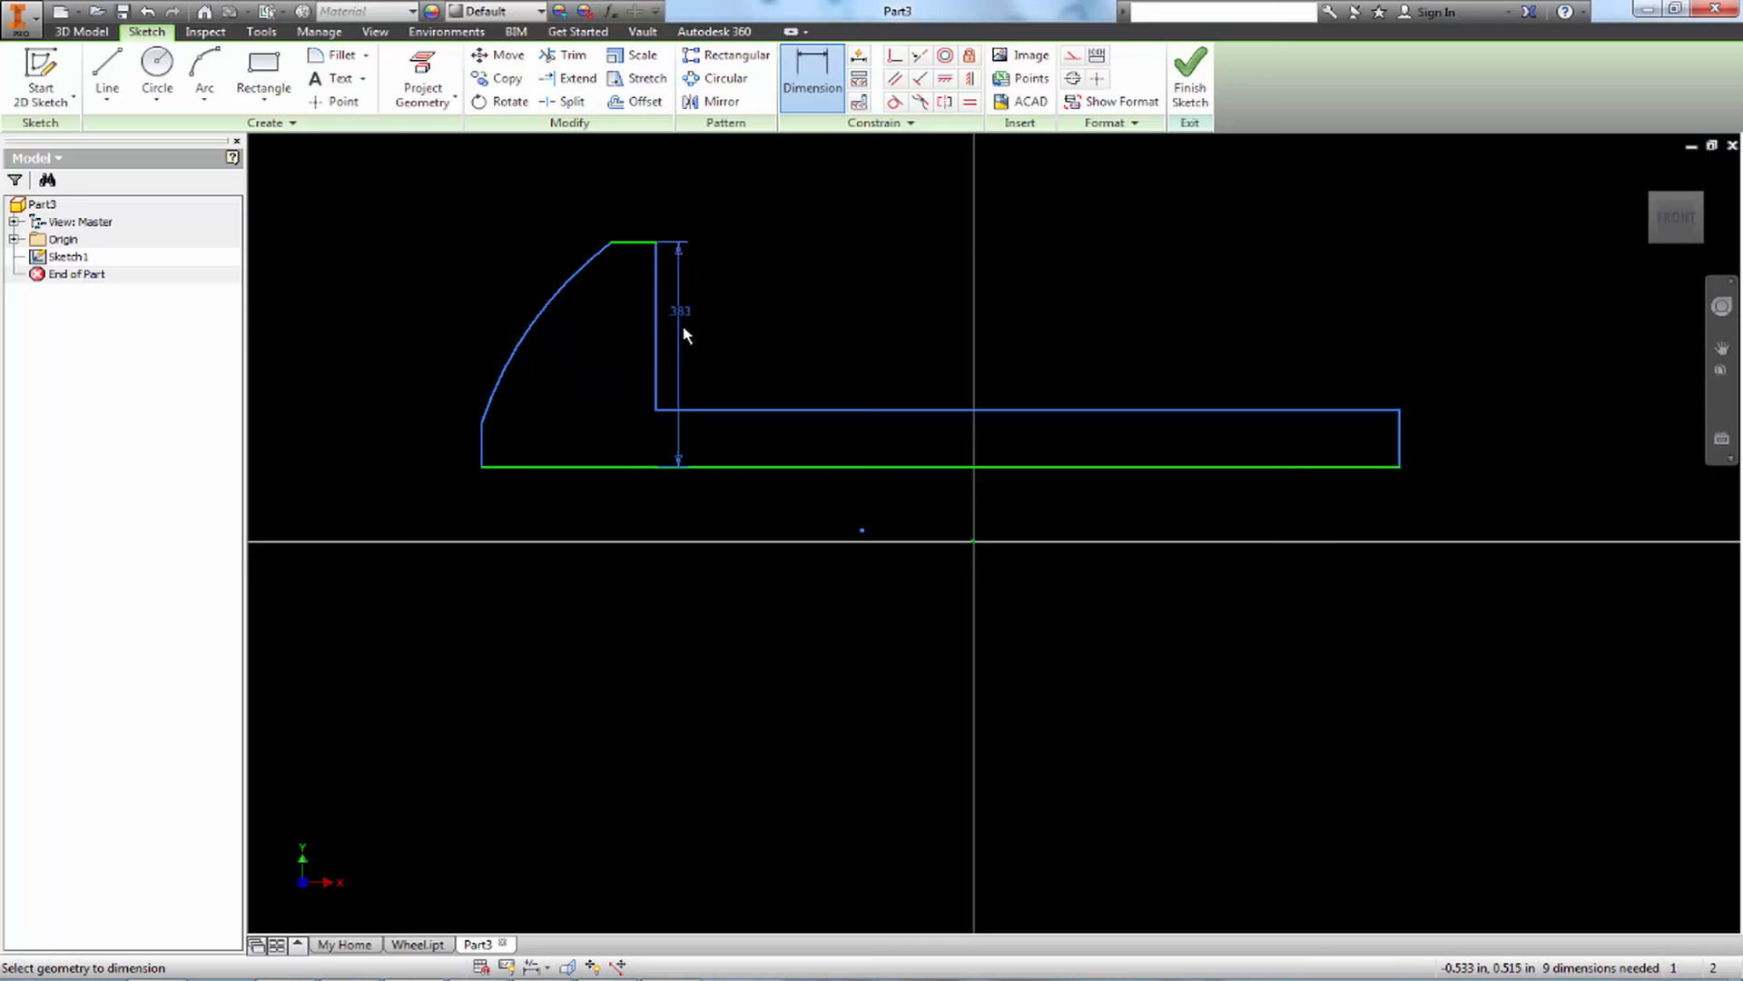
click(319, 354)
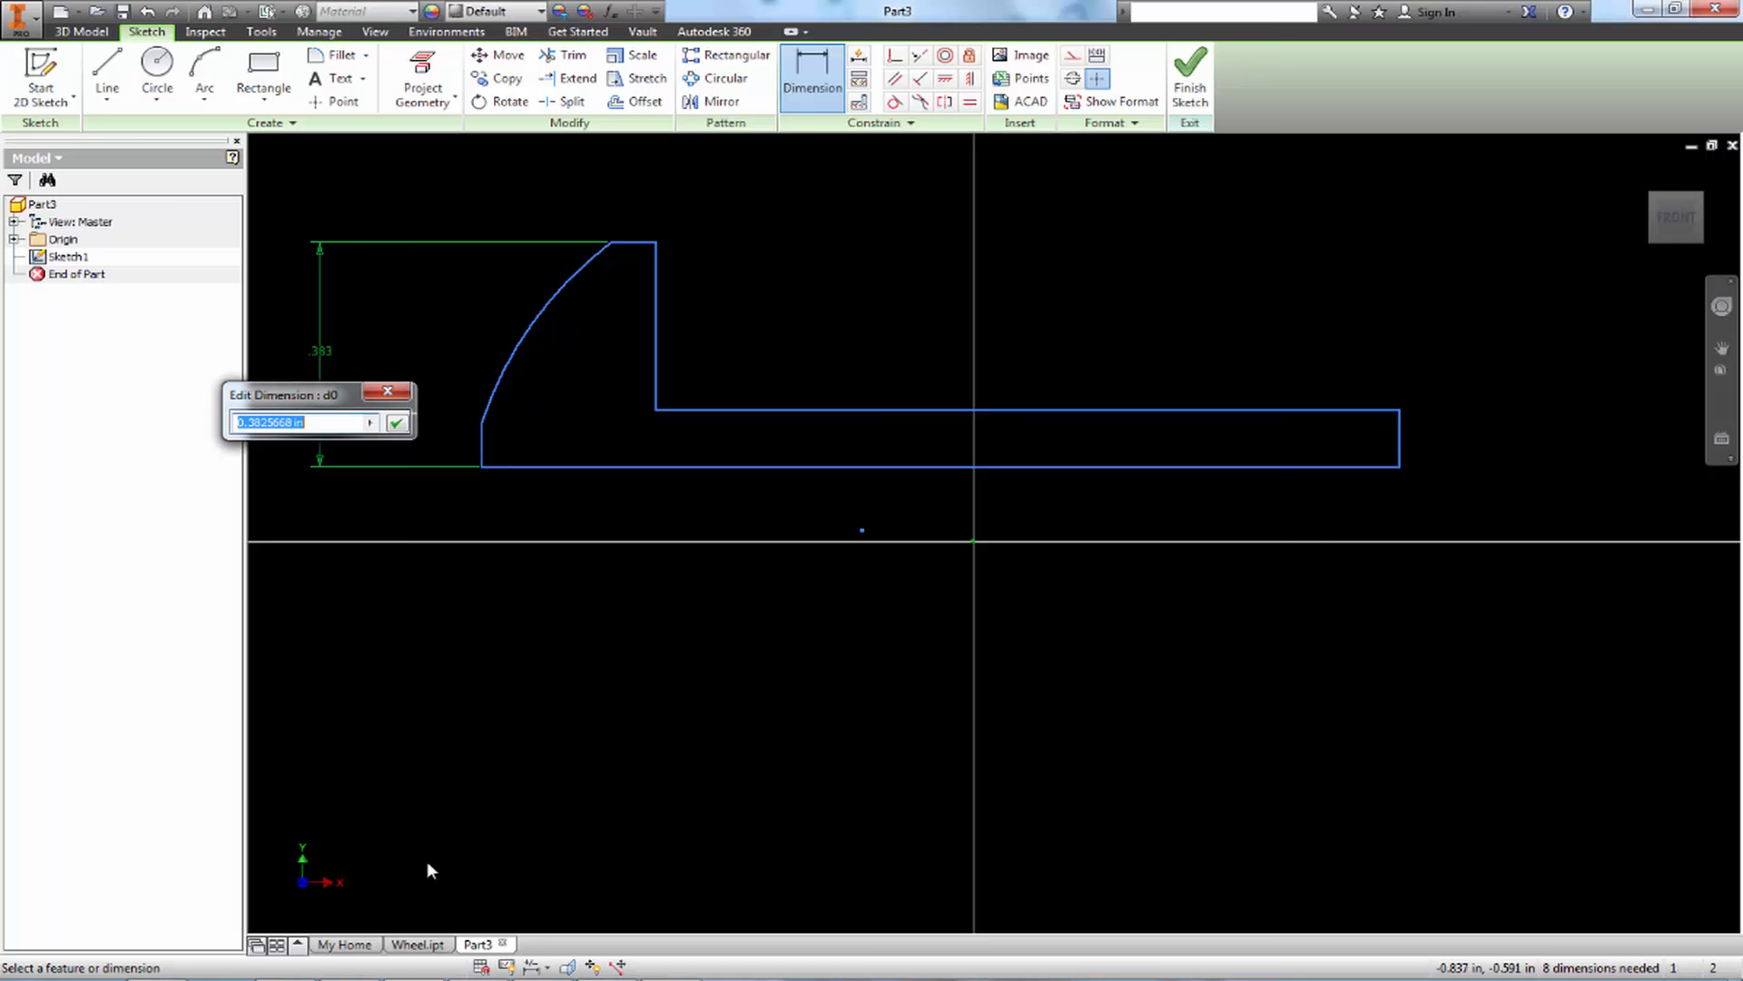
text(.422/2)
key(Return)
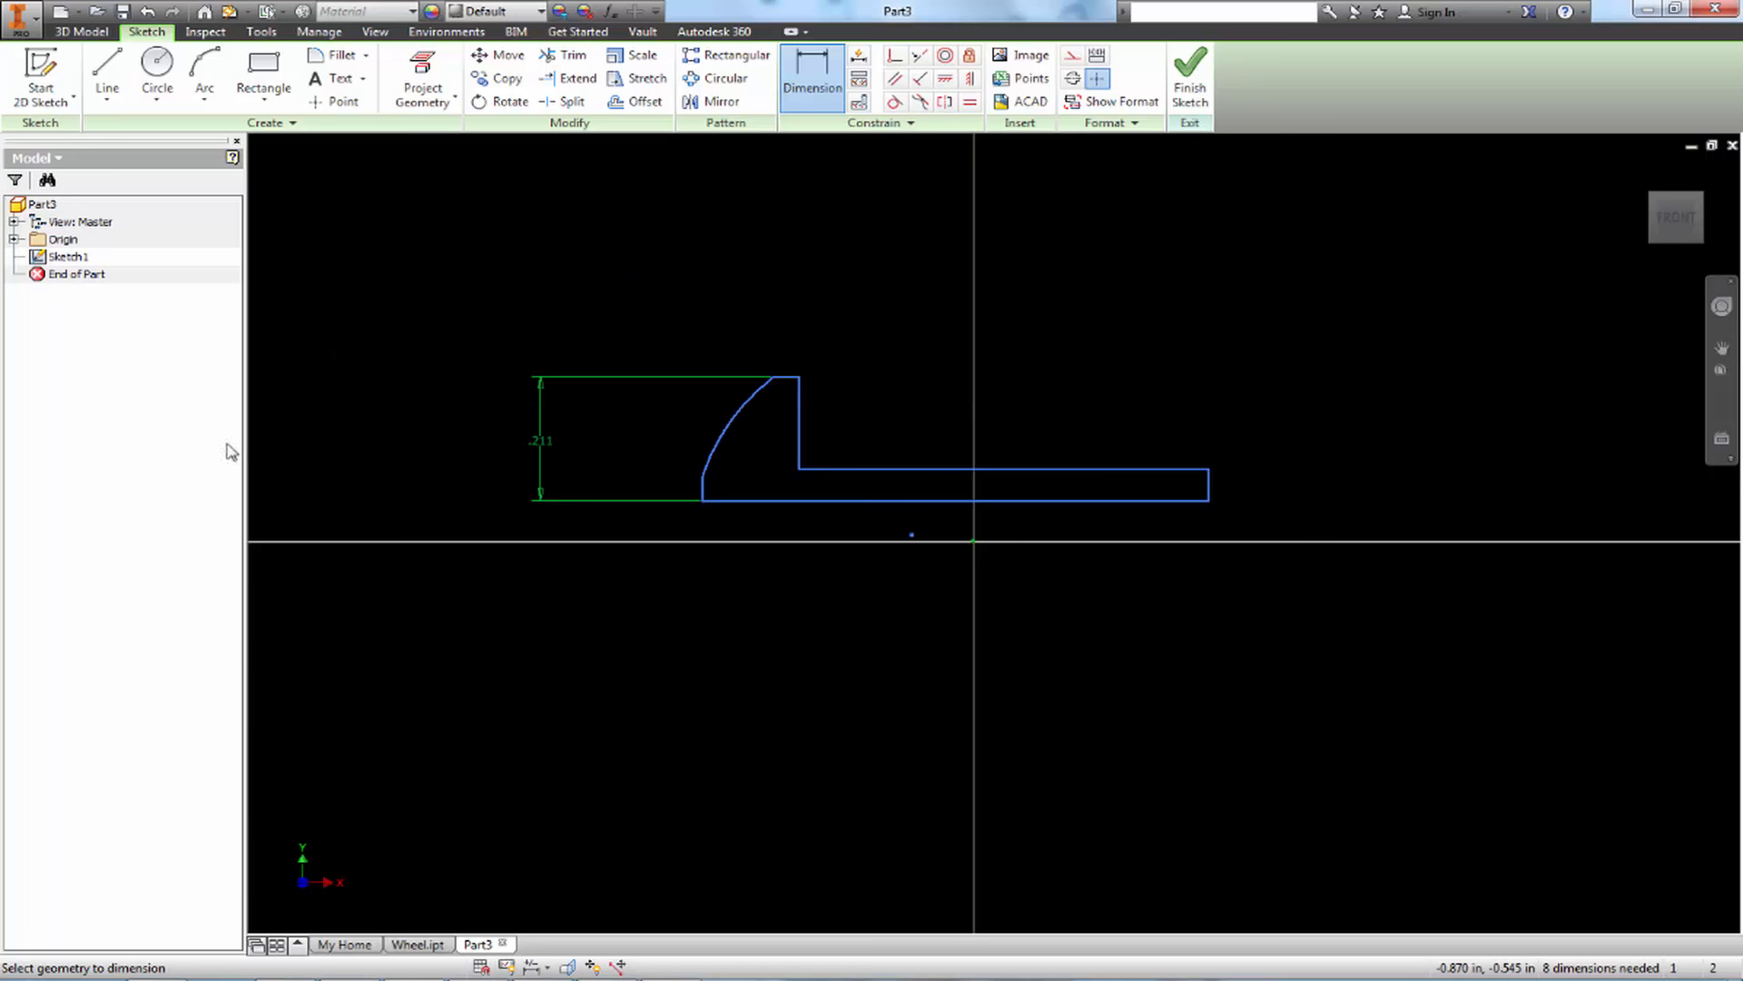
Dimension the head's flat front edge with a height of .25/2 in
scroll(718, 531, up, 3)
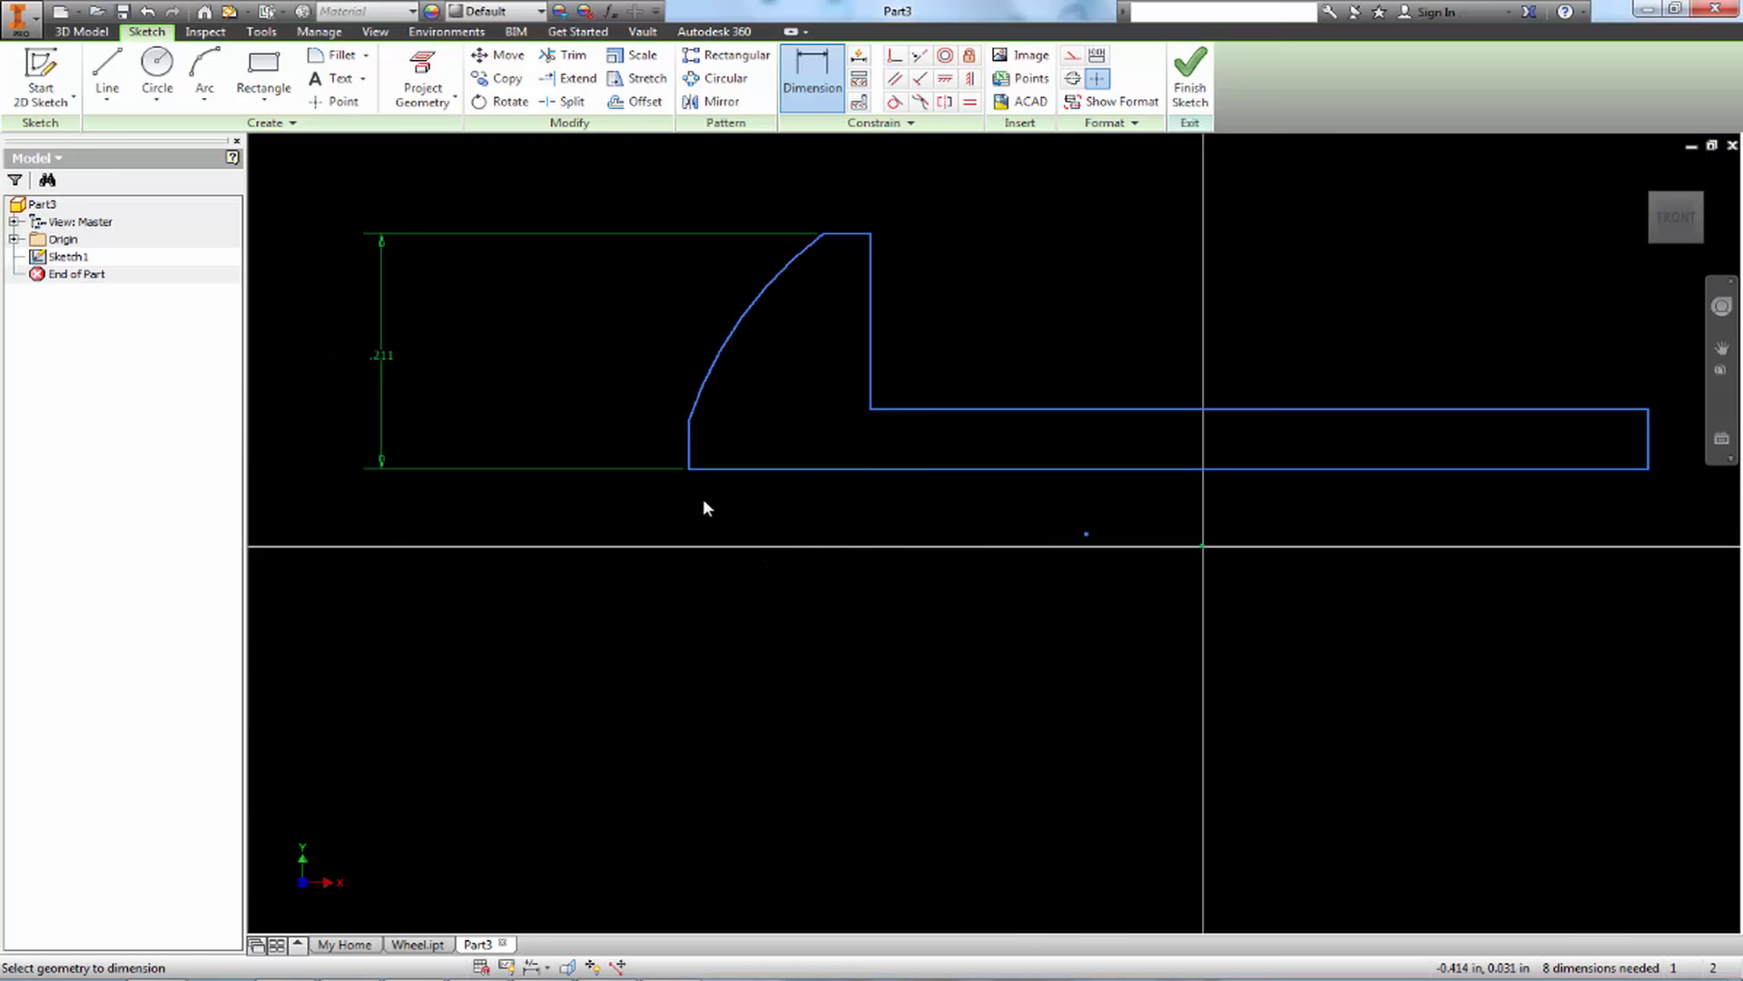
click(691, 447)
click(463, 453)
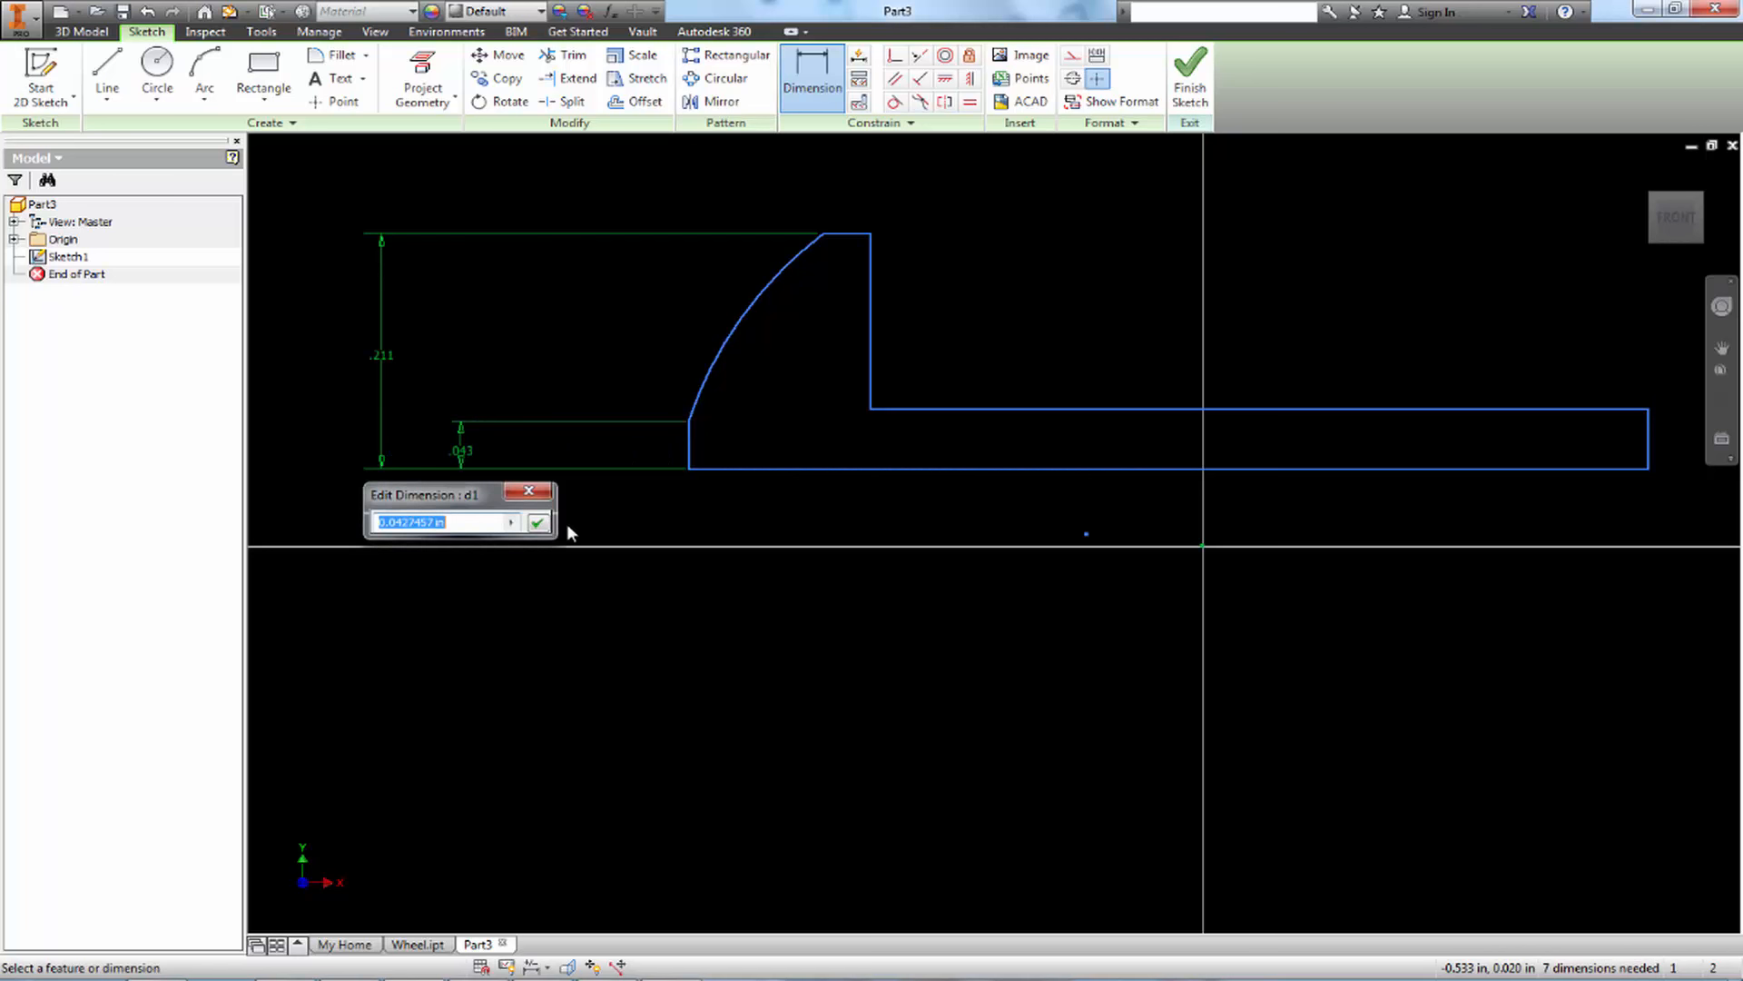
text(.25/2)
key(Return)
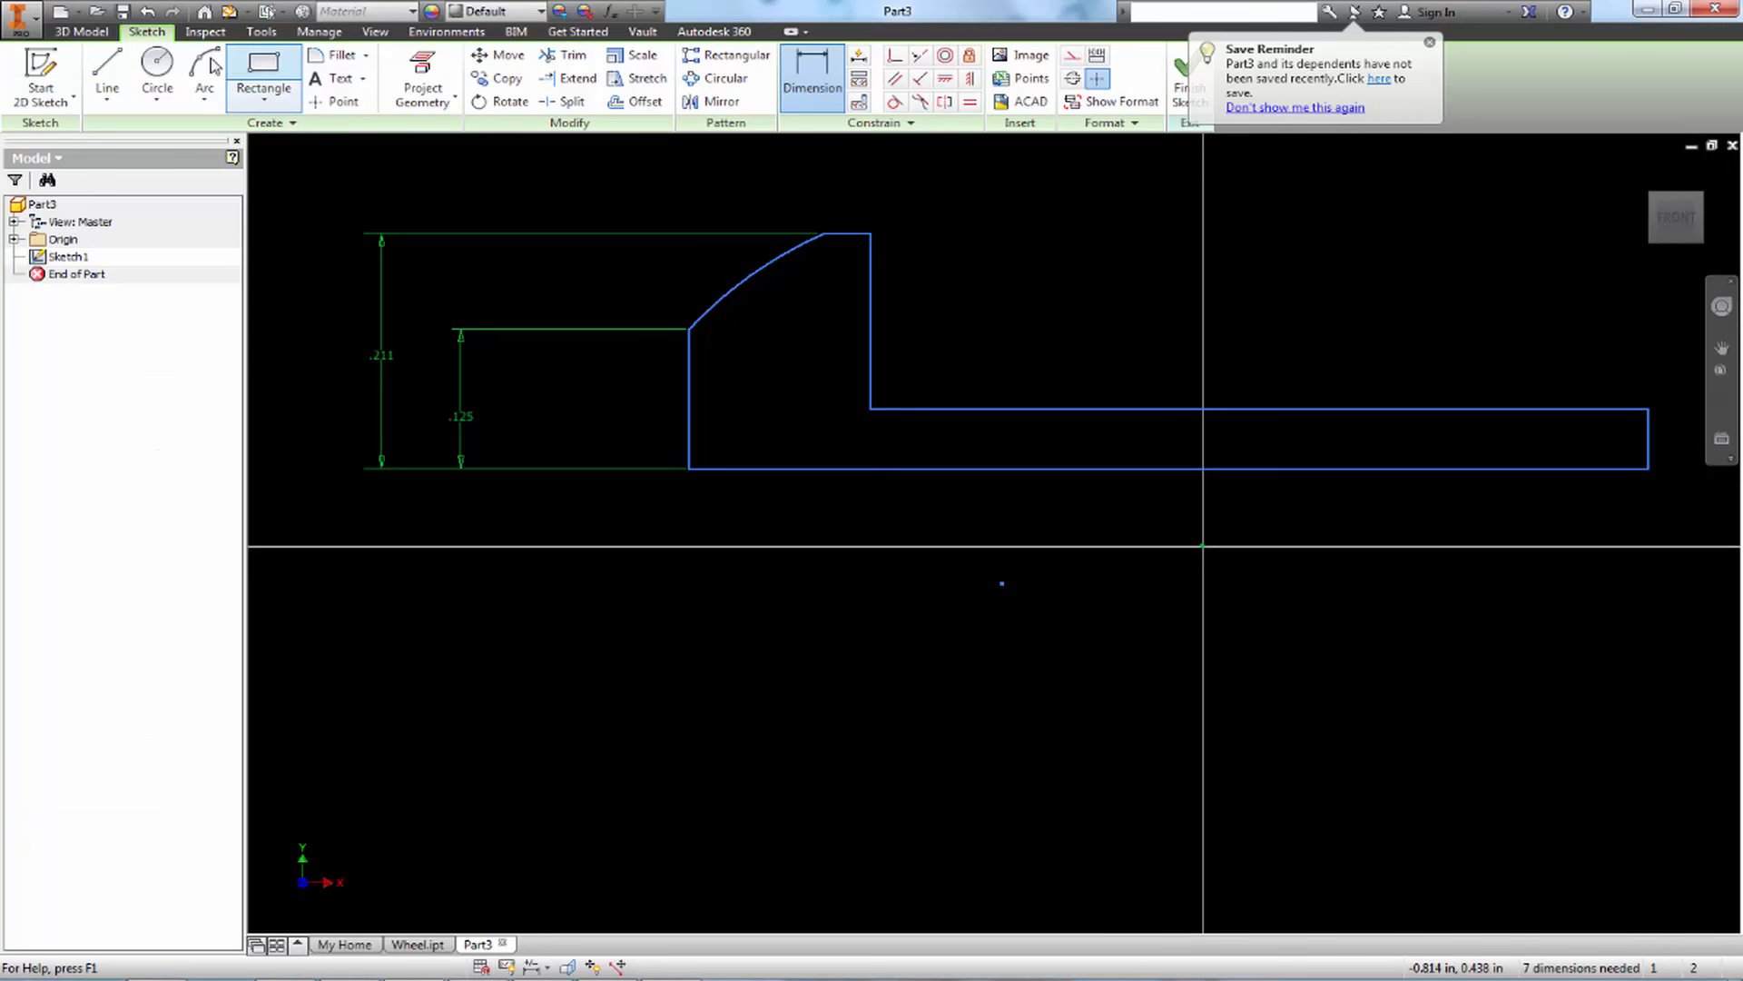
Dimension the head's arc with a radius of .236 in
click(813, 77)
click(731, 295)
click(671, 187)
text(.)
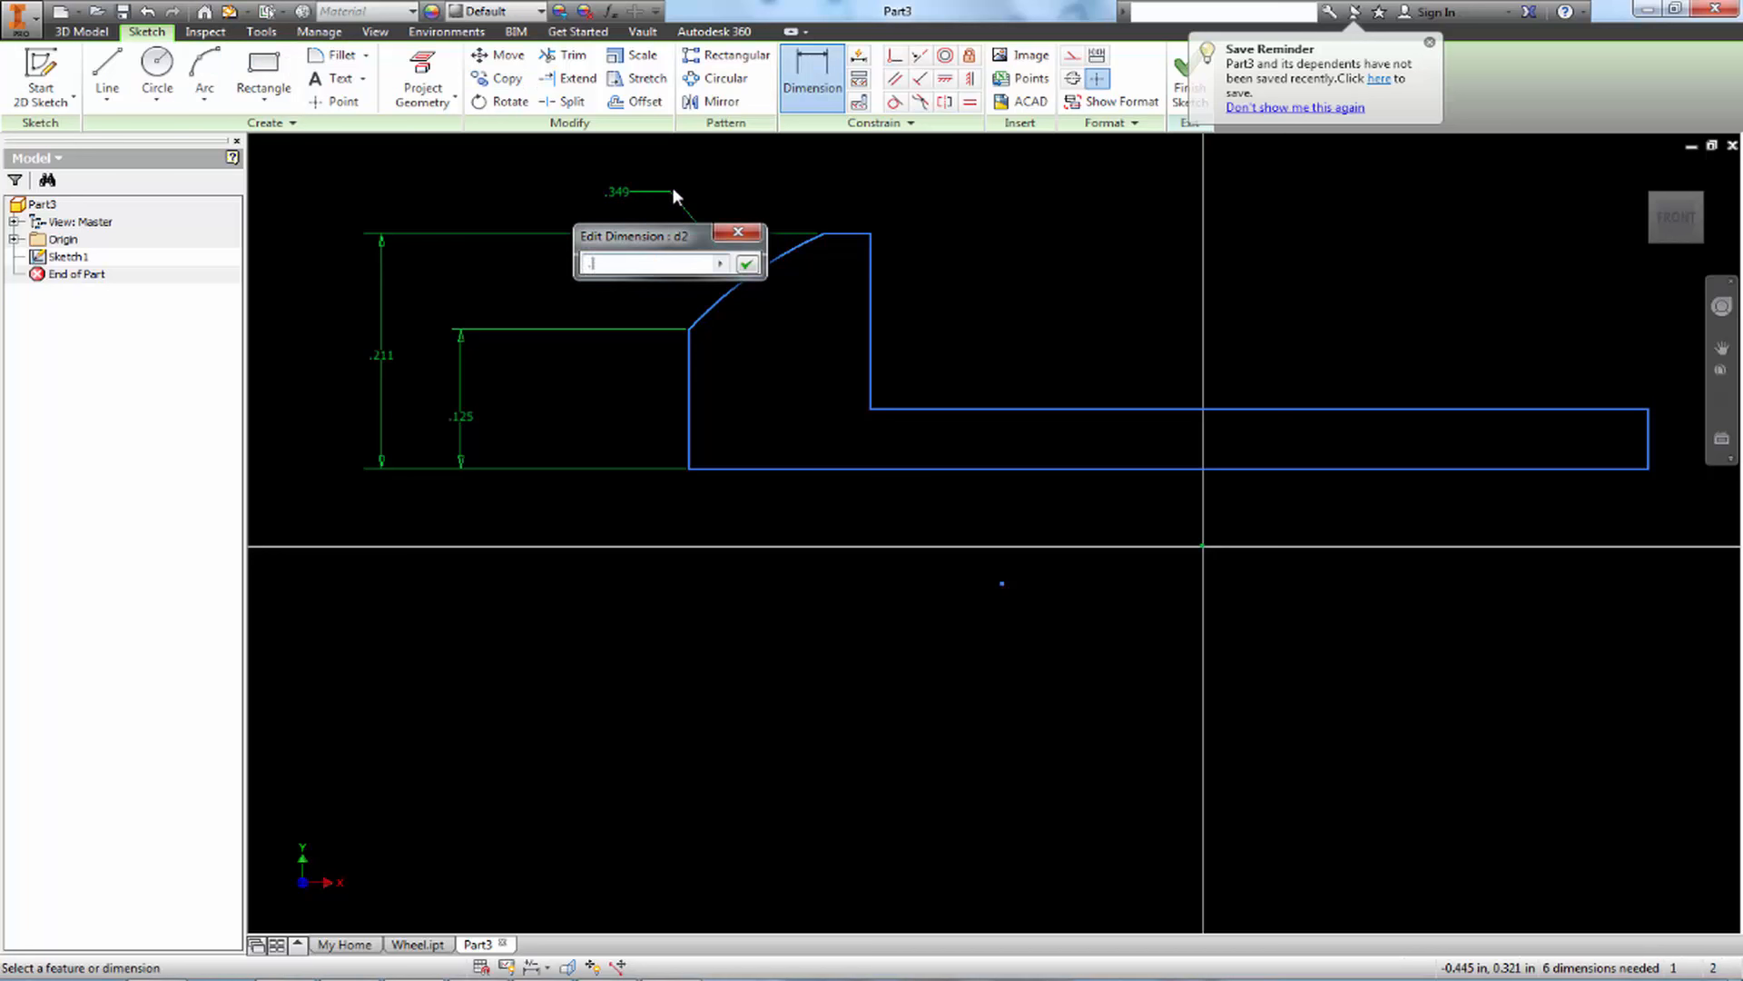
text(236)
key(Return)
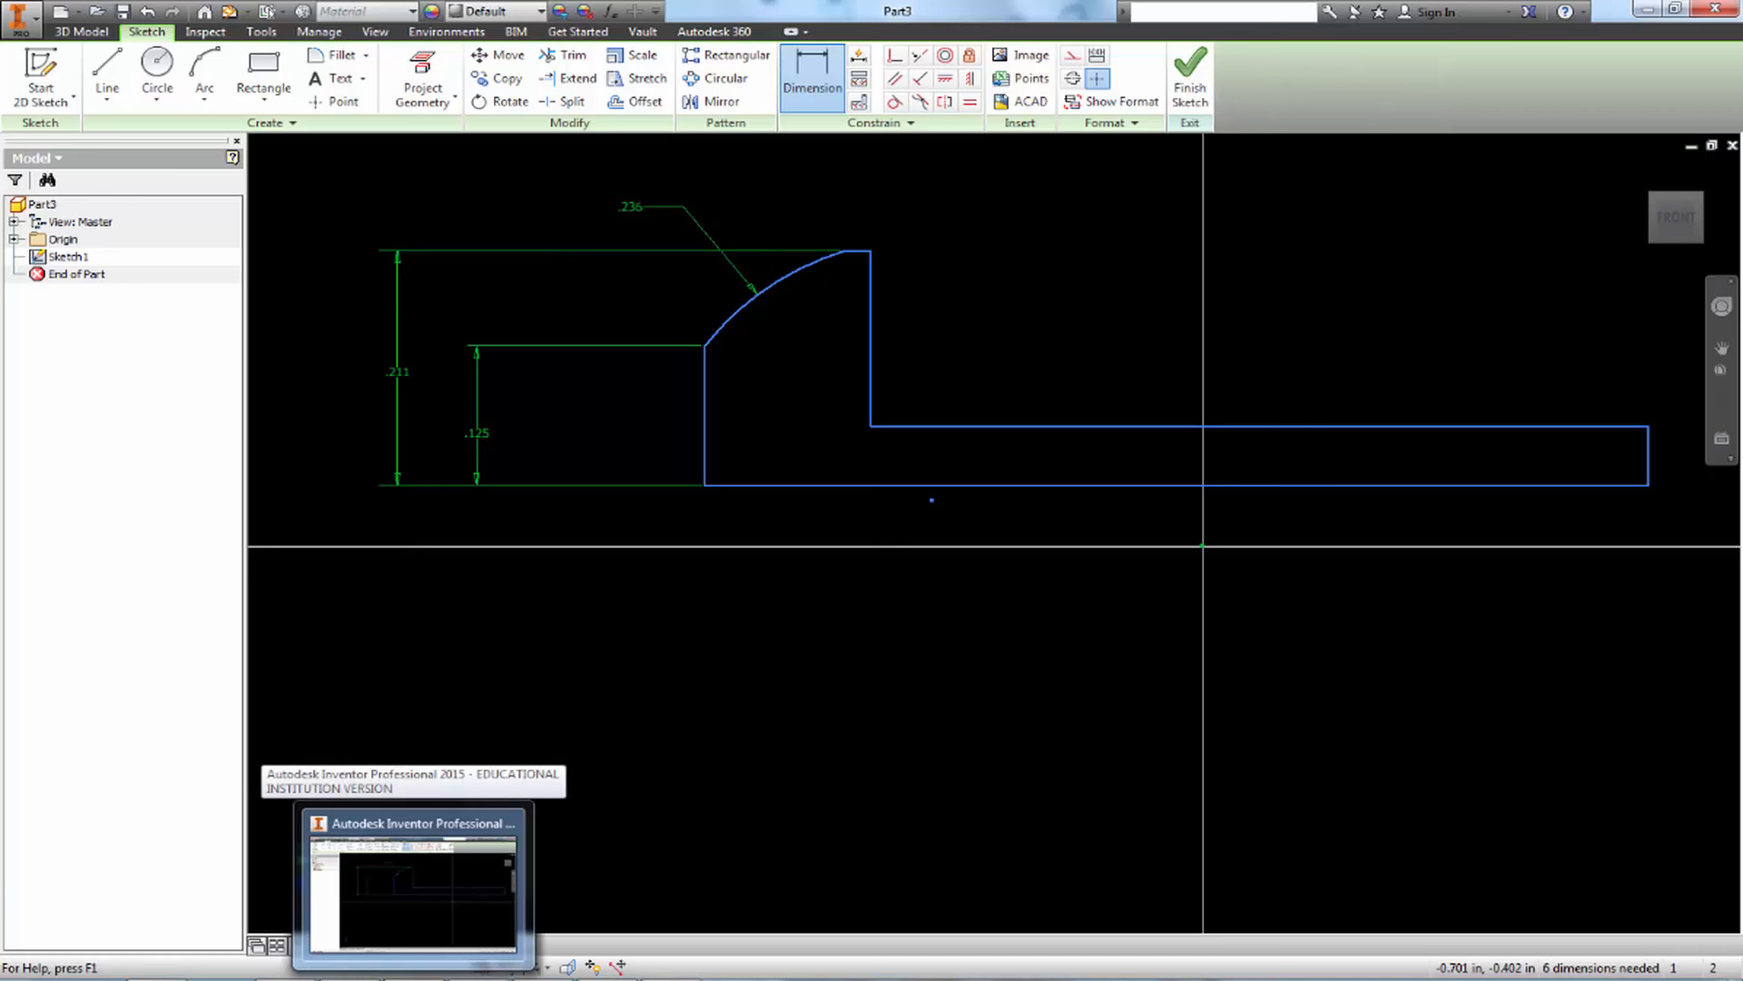
Switch to Paint, underline the 0.031 callout and trace the two extension lines of the 0.125 head thickness dimension
click(520, 971)
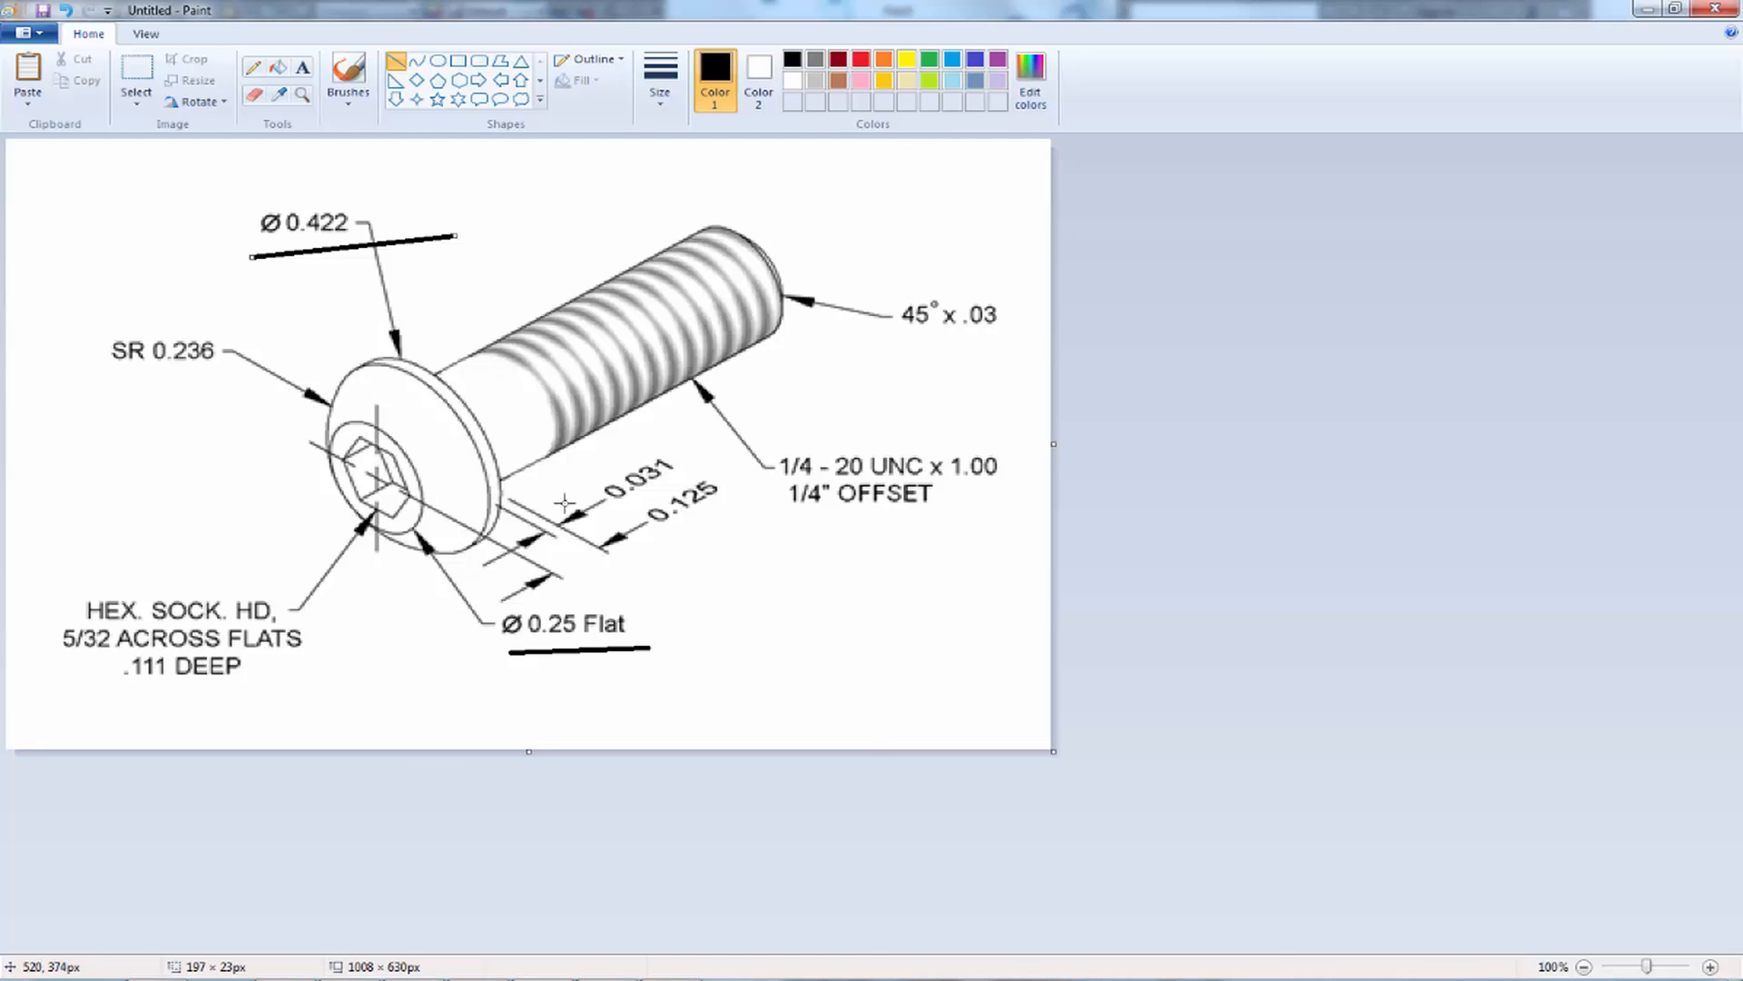
mouse_move(622, 508)
mouse_down()
mouse_move(711, 473)
mouse_move(687, 466)
mouse_up()
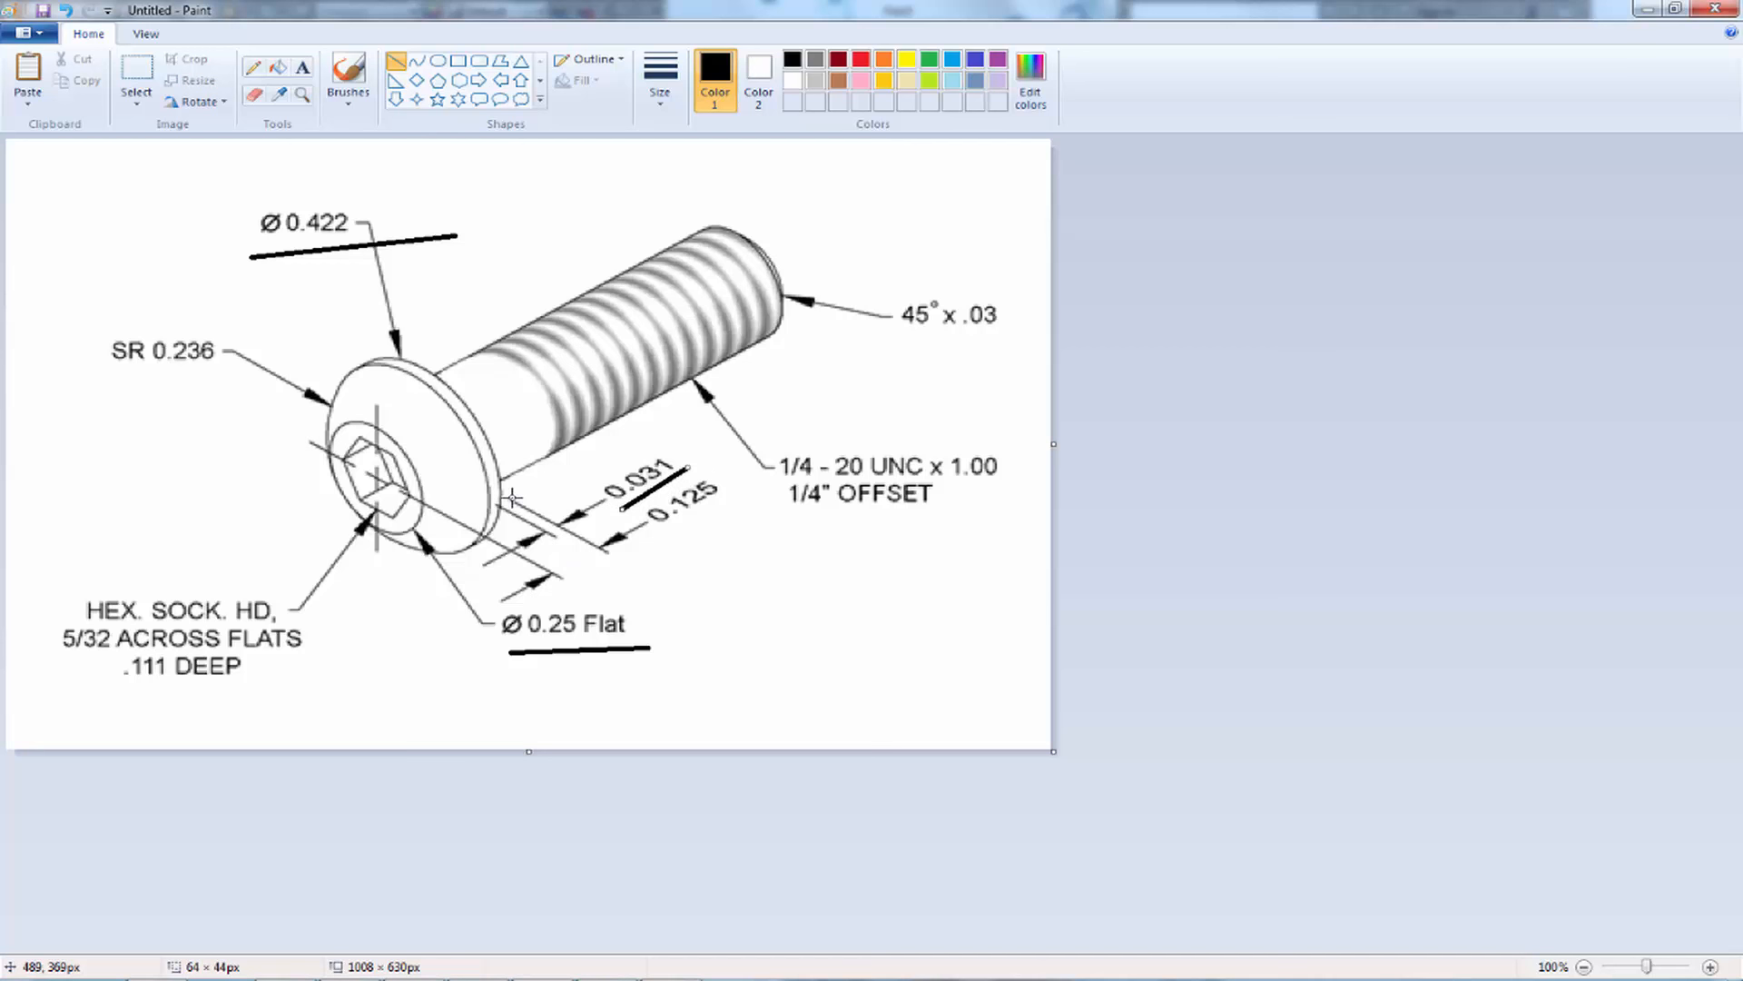
mouse_move(502, 494)
mouse_down()
mouse_move(636, 575)
mouse_move(625, 565)
mouse_up()
drag(412, 498, 569, 584)
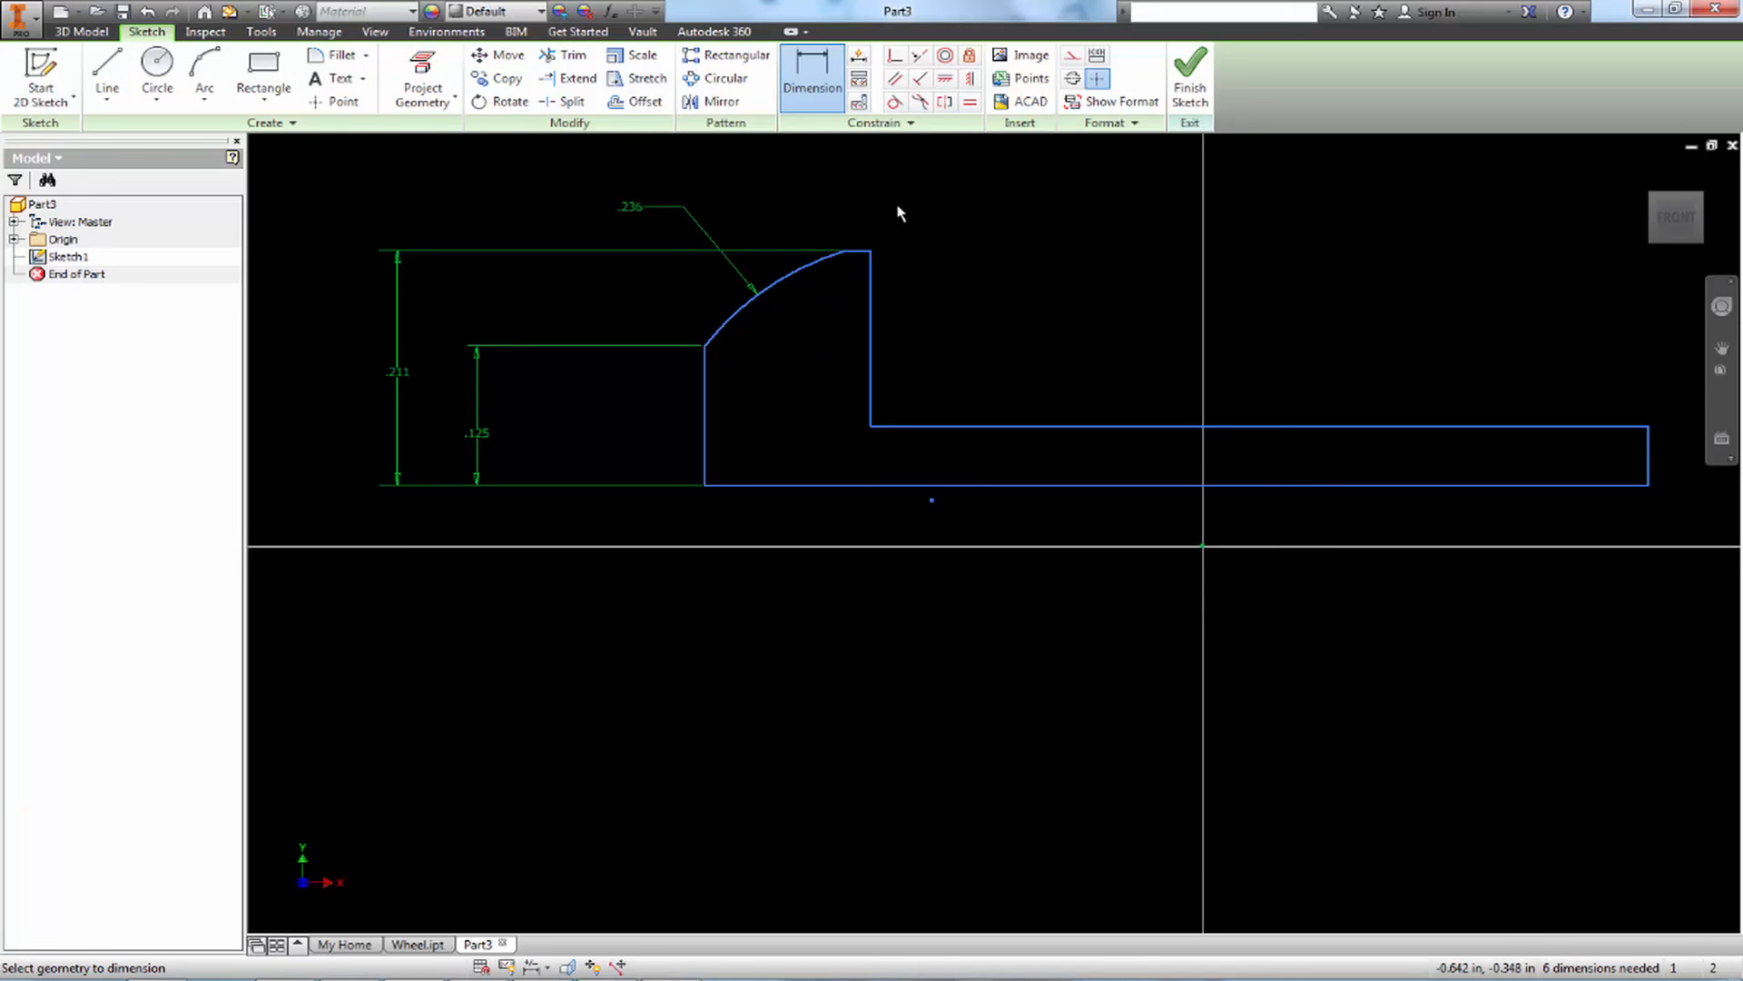
Switch back to Inventor and dimension the short horizontal rim line at the head's top as .031 in
click(867, 257)
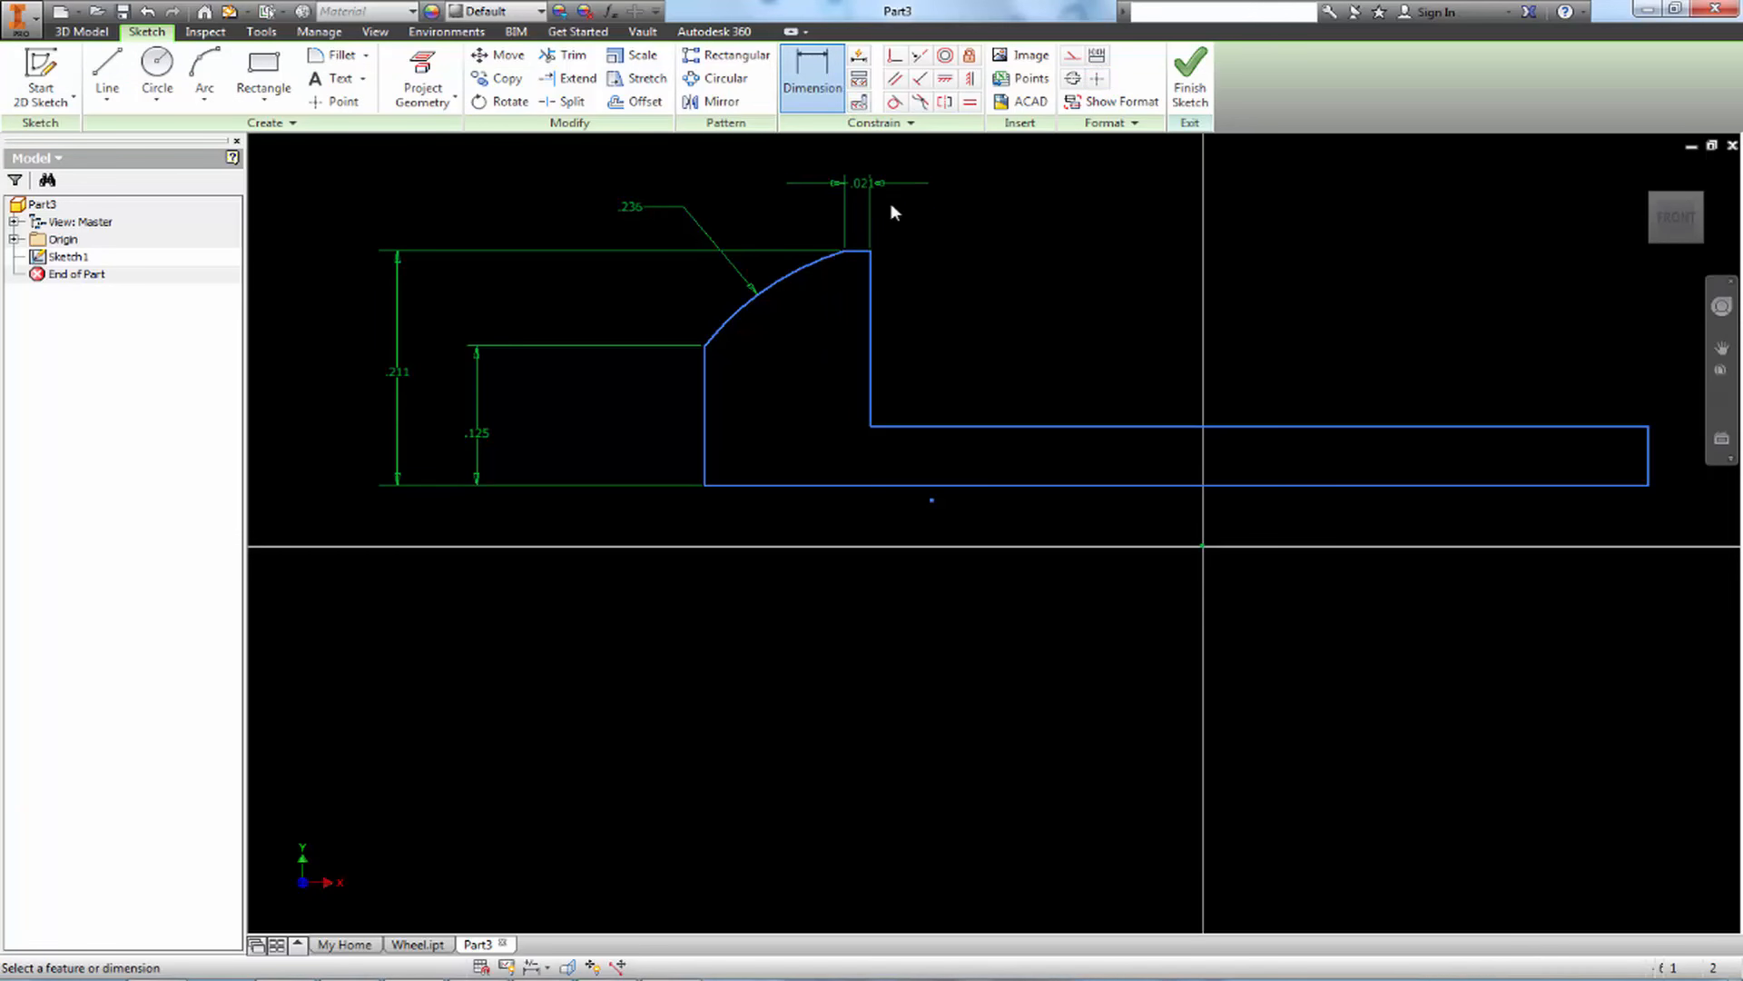
click(868, 193)
text(.0)
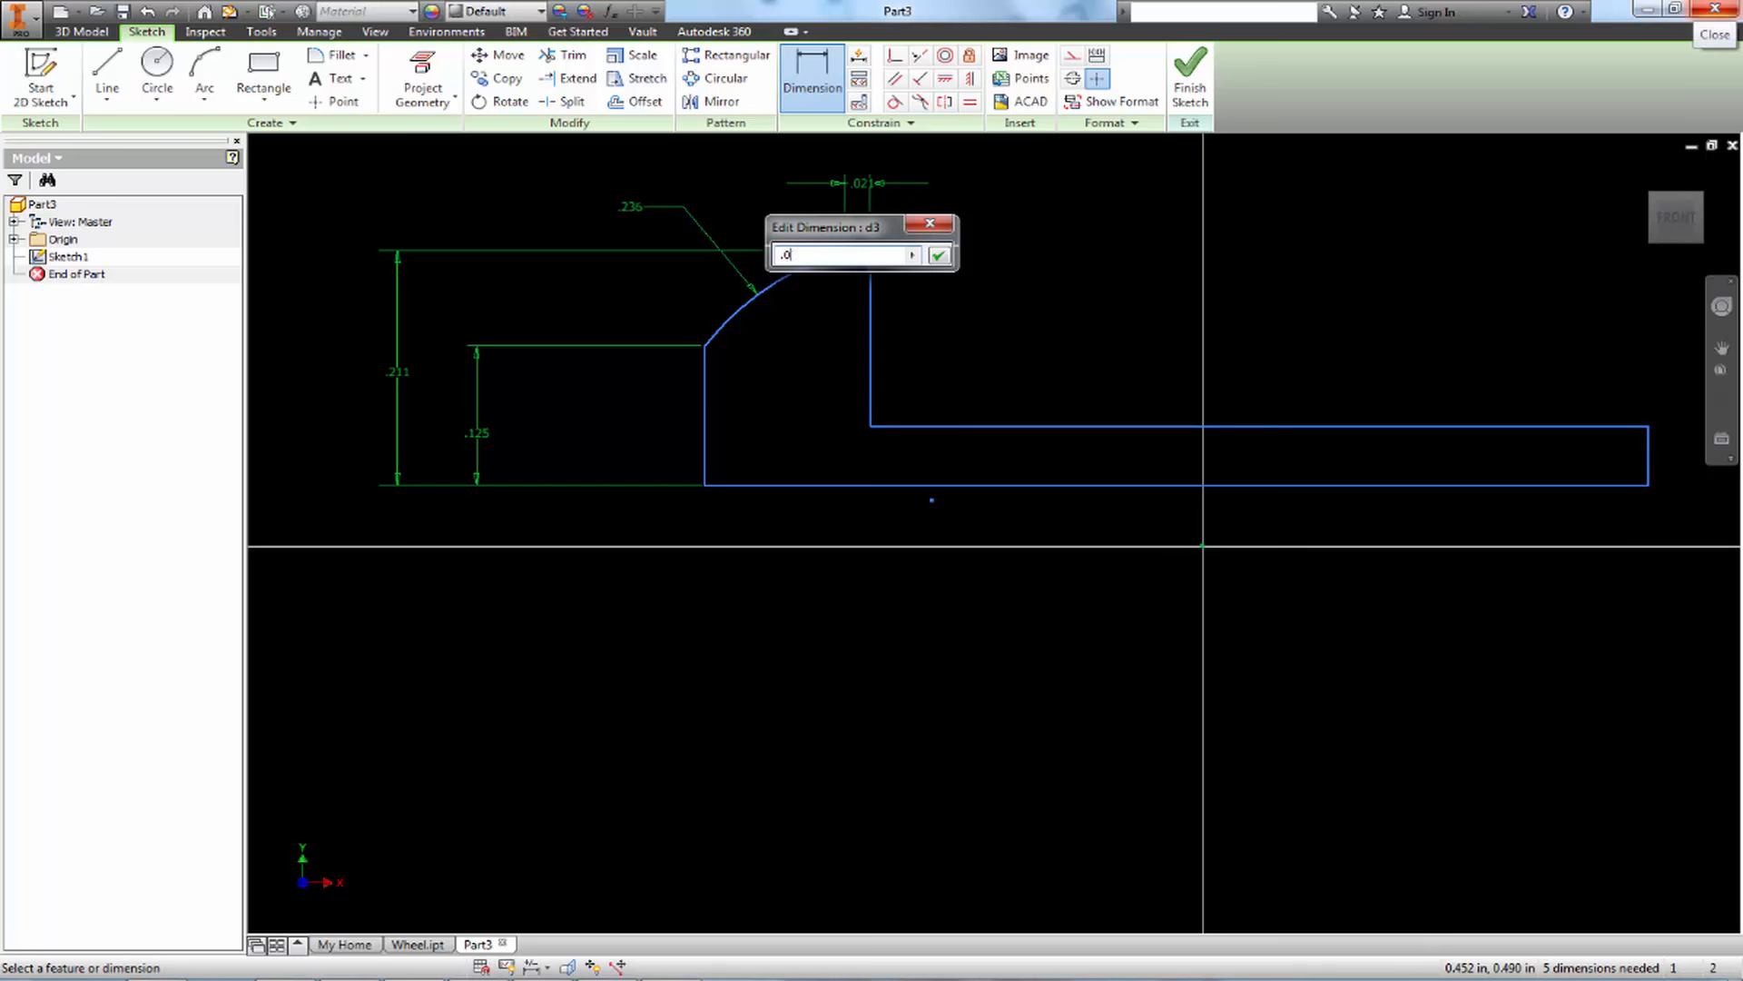
text(31)
key(Return)
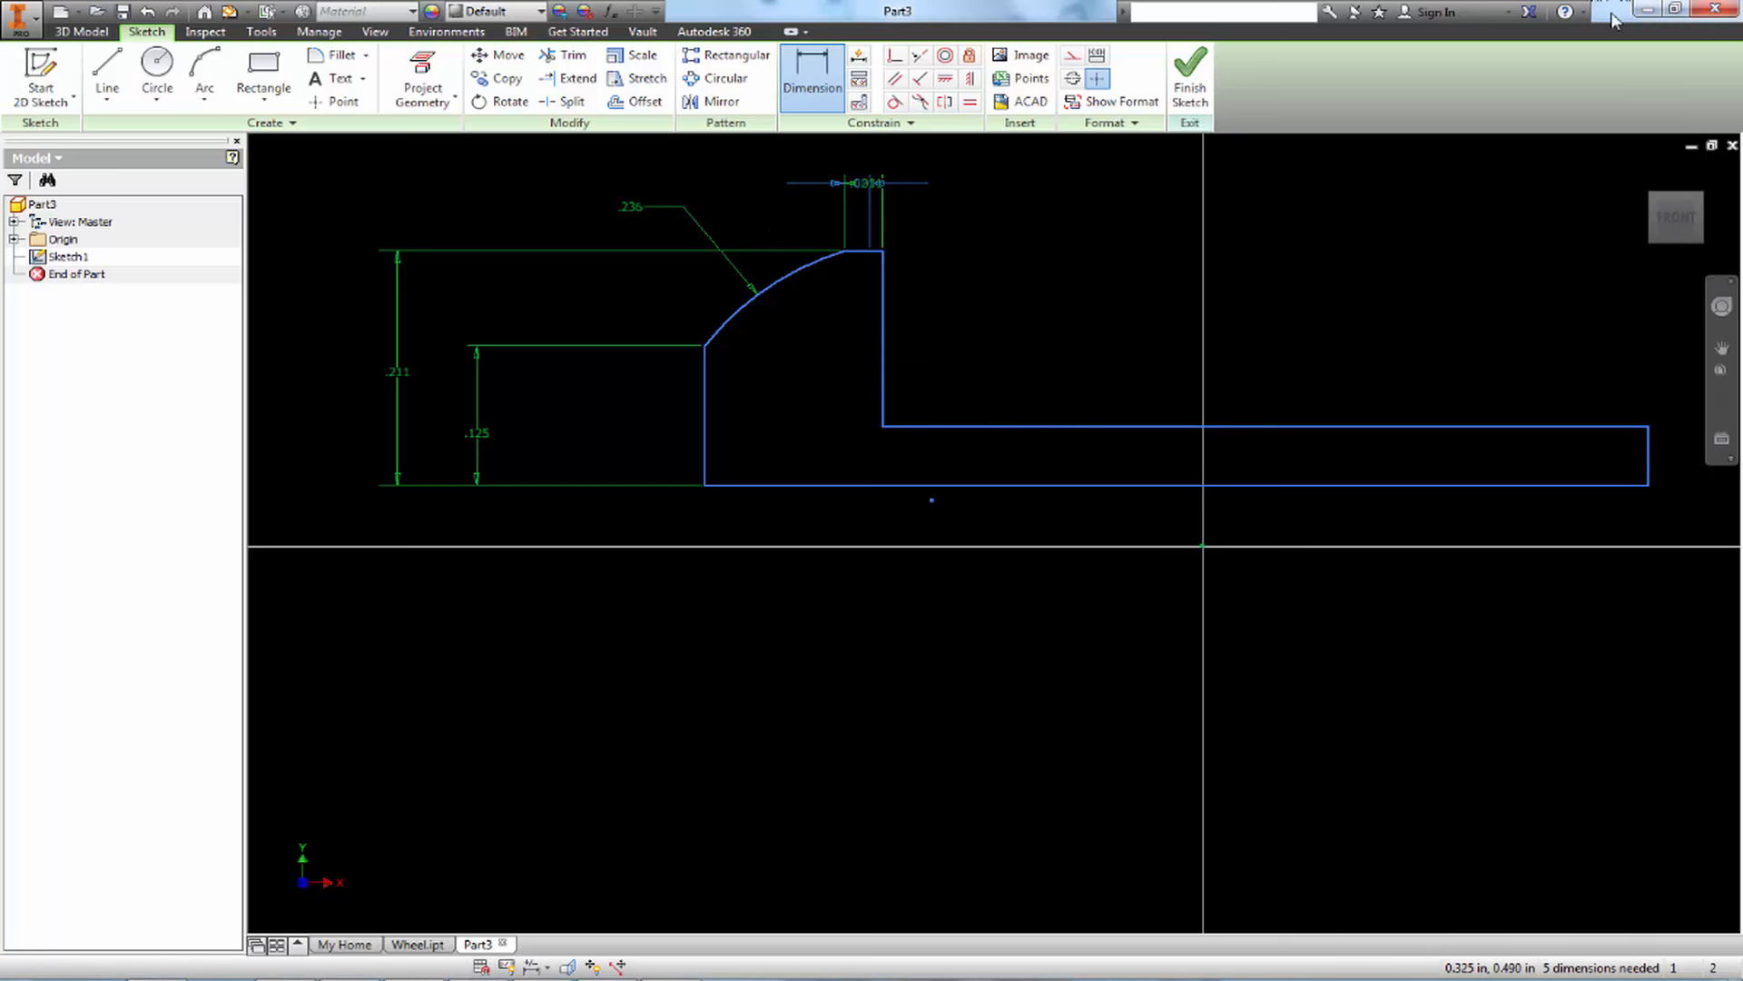
Dimension the overall head thickness between the flat front edge and the head's inner vertical edge as .125 in
click(882, 345)
click(704, 416)
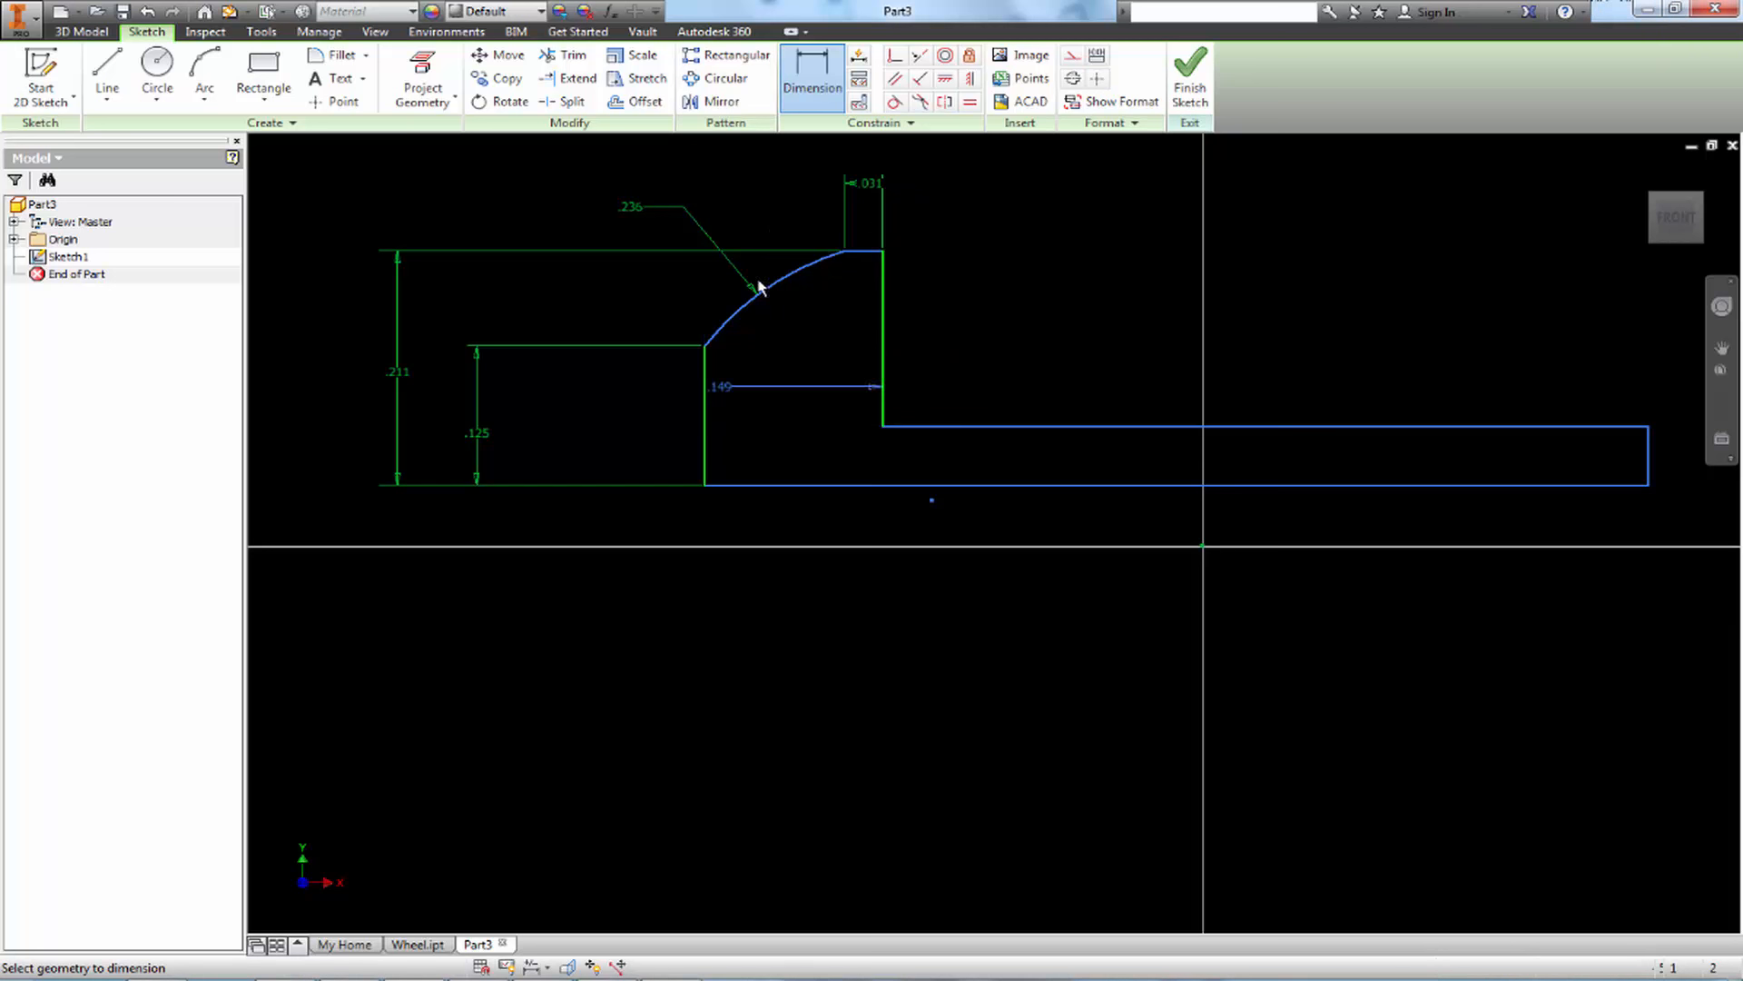
click(784, 153)
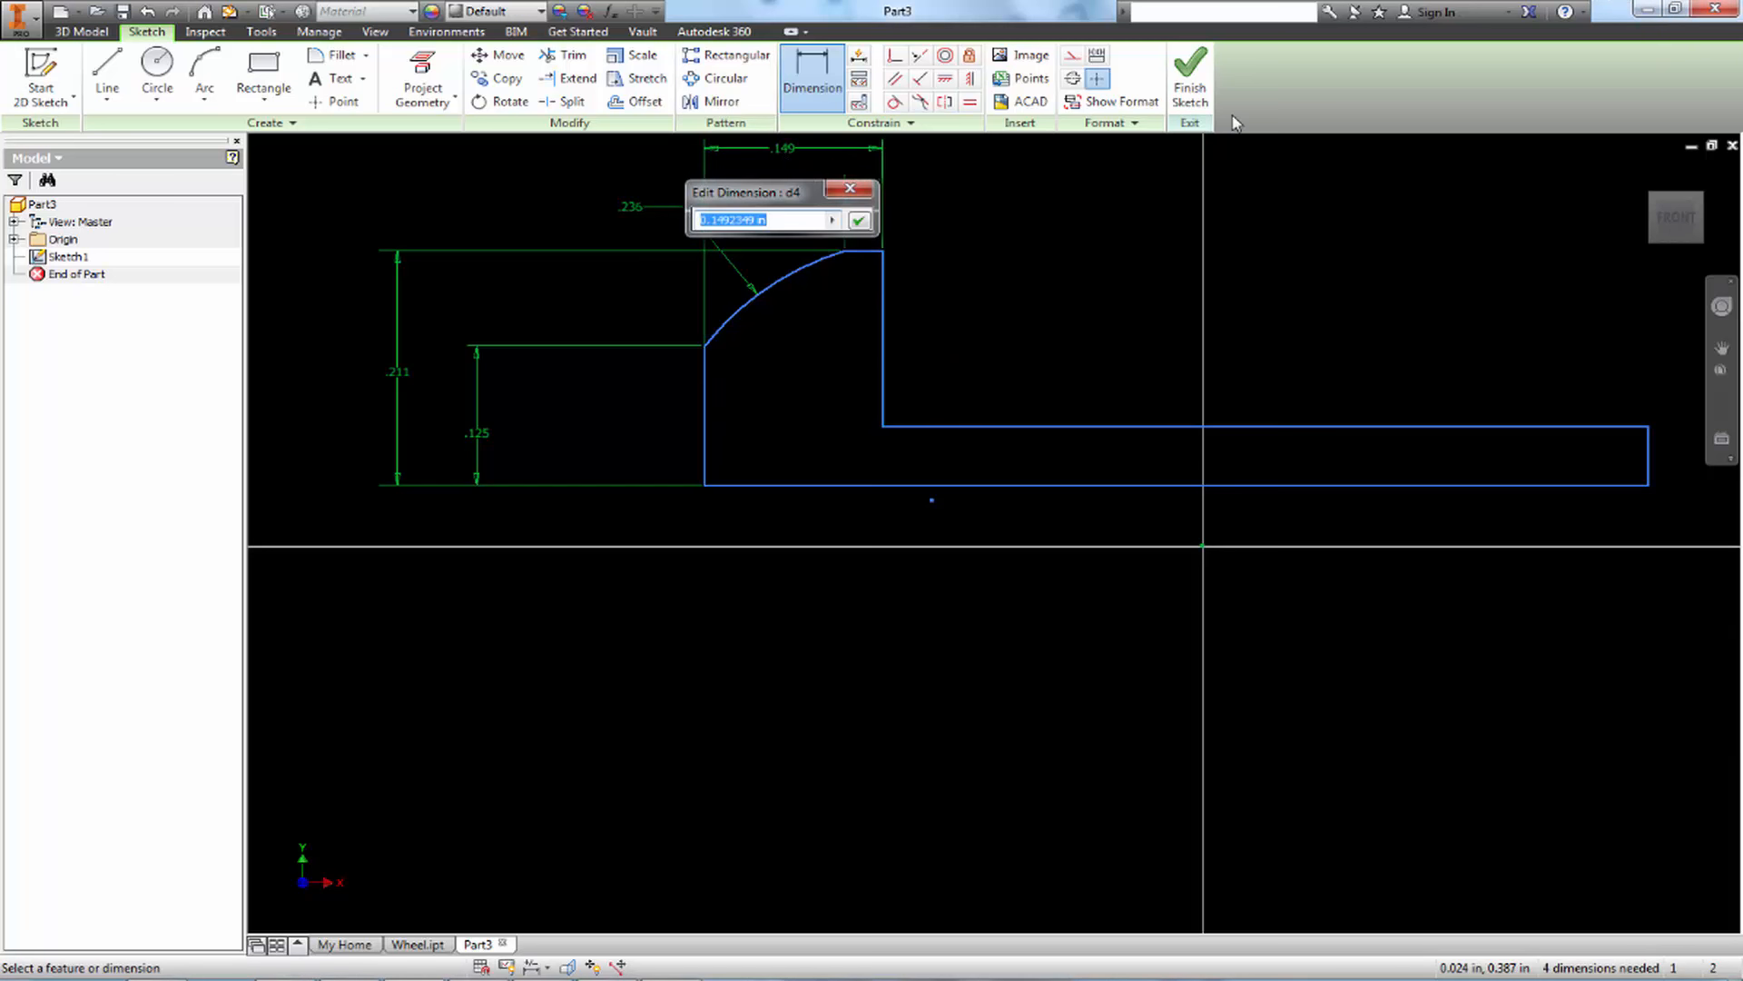
text(.125)
key(Return)
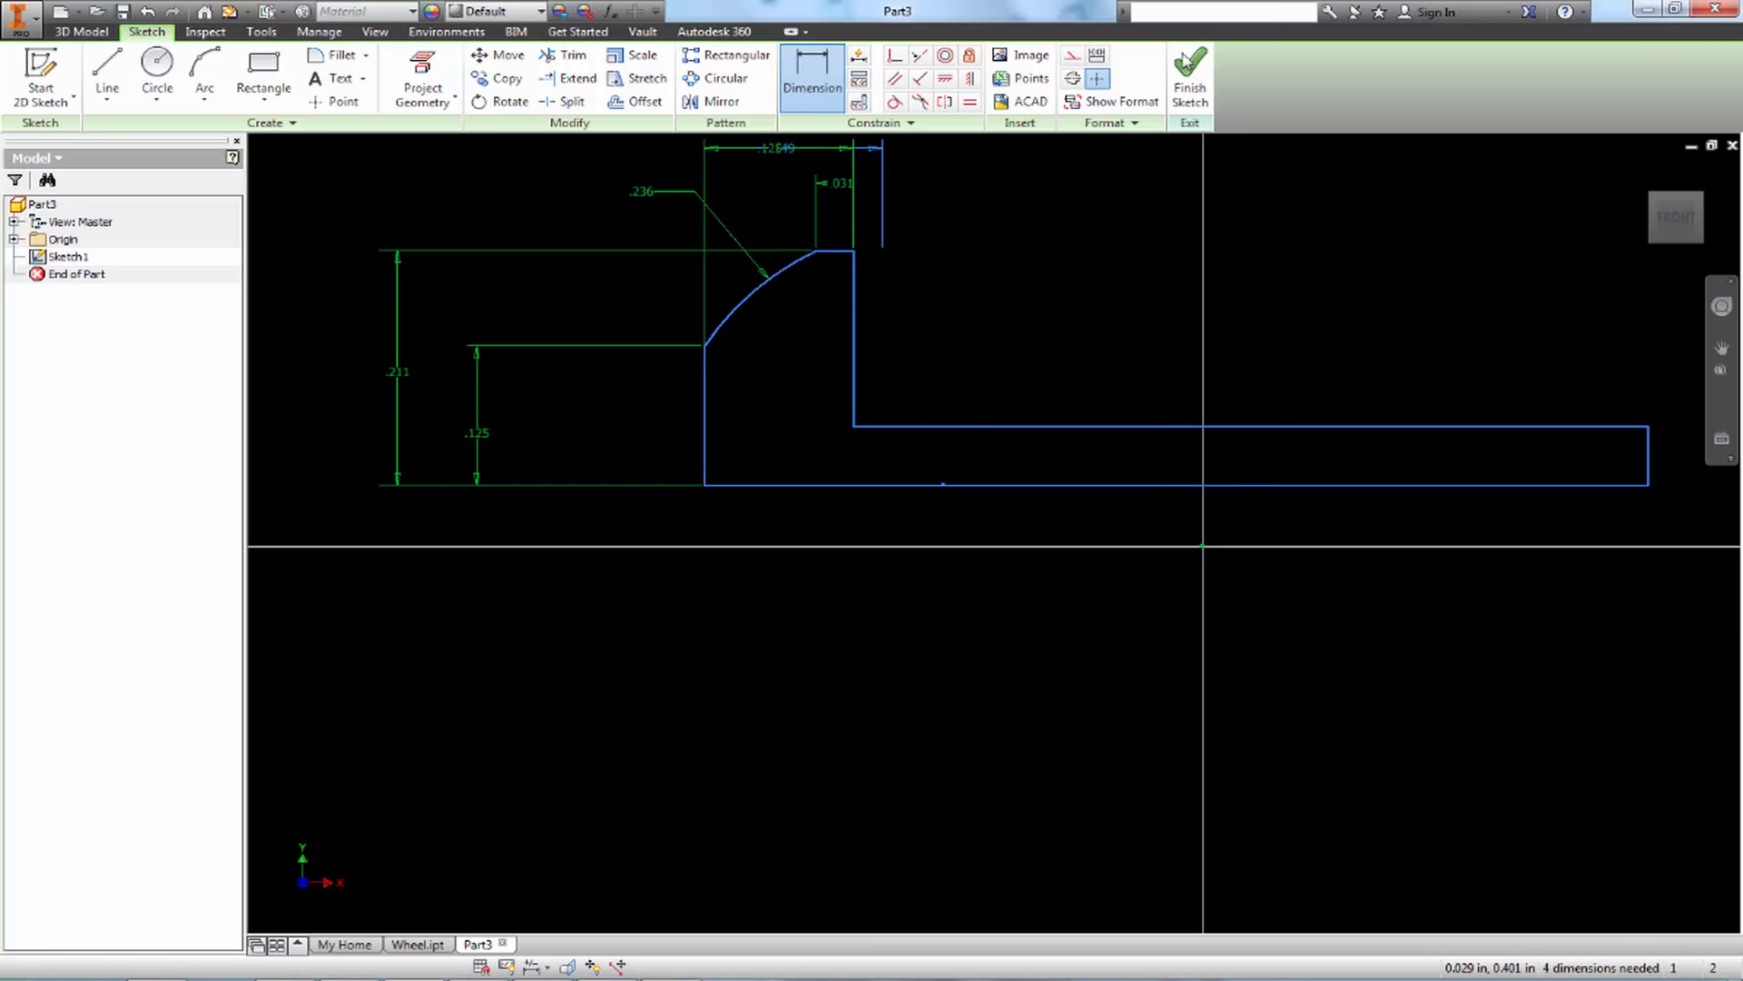
Reposition the .236 radius dimension's text closer to the head's rim above the arc
key(Escape)
drag(641, 192, 781, 207)
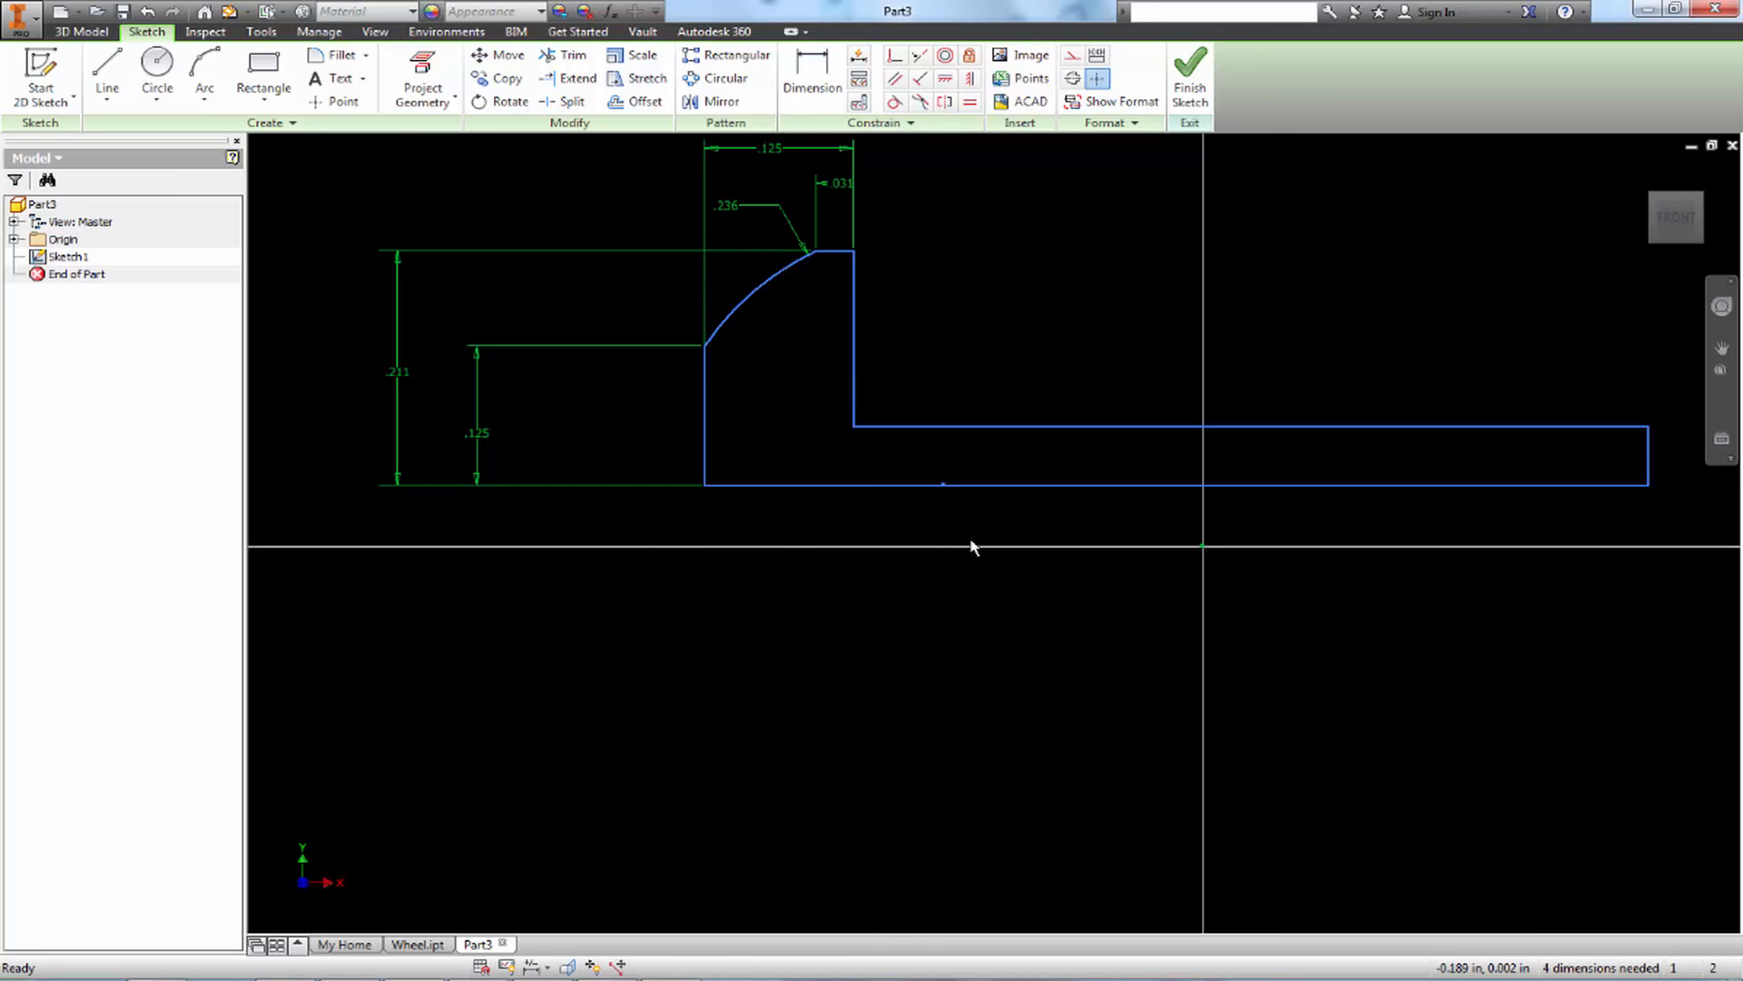
middle_drag(1127, 389, 1019, 428)
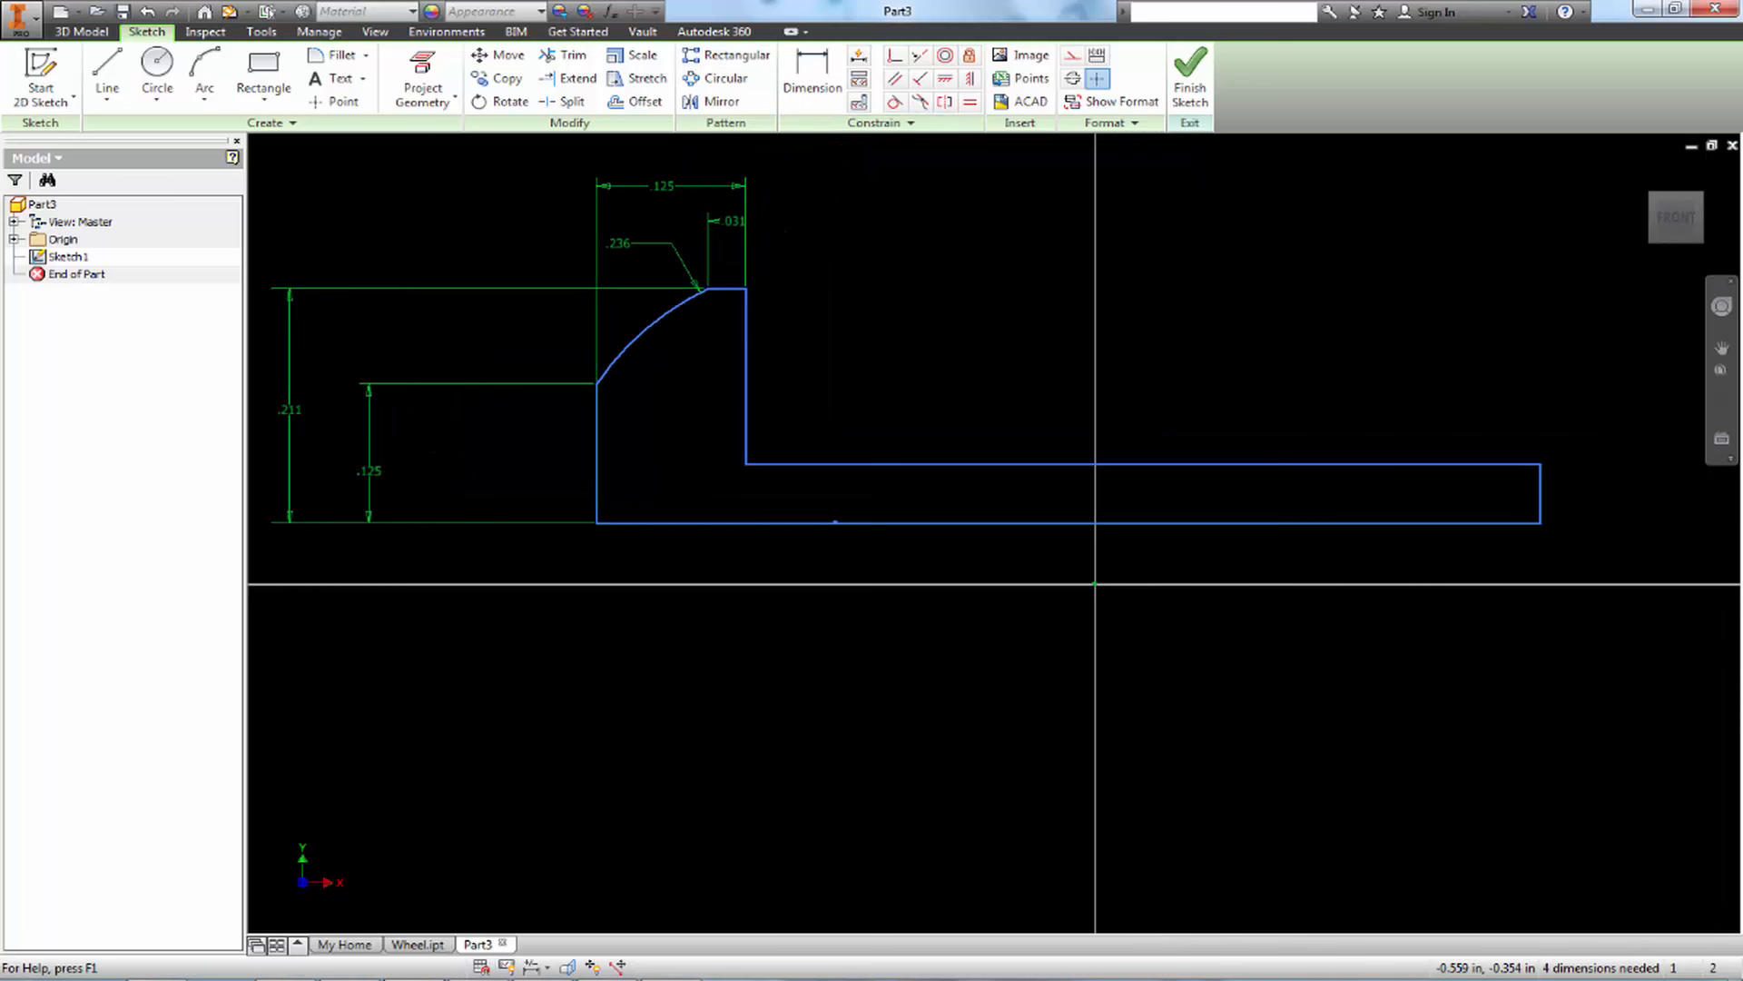
Switch to Paint, trace the screw shank's lower edge on the reference drawing and underline the 1.00 length in the thread callout
click(546, 979)
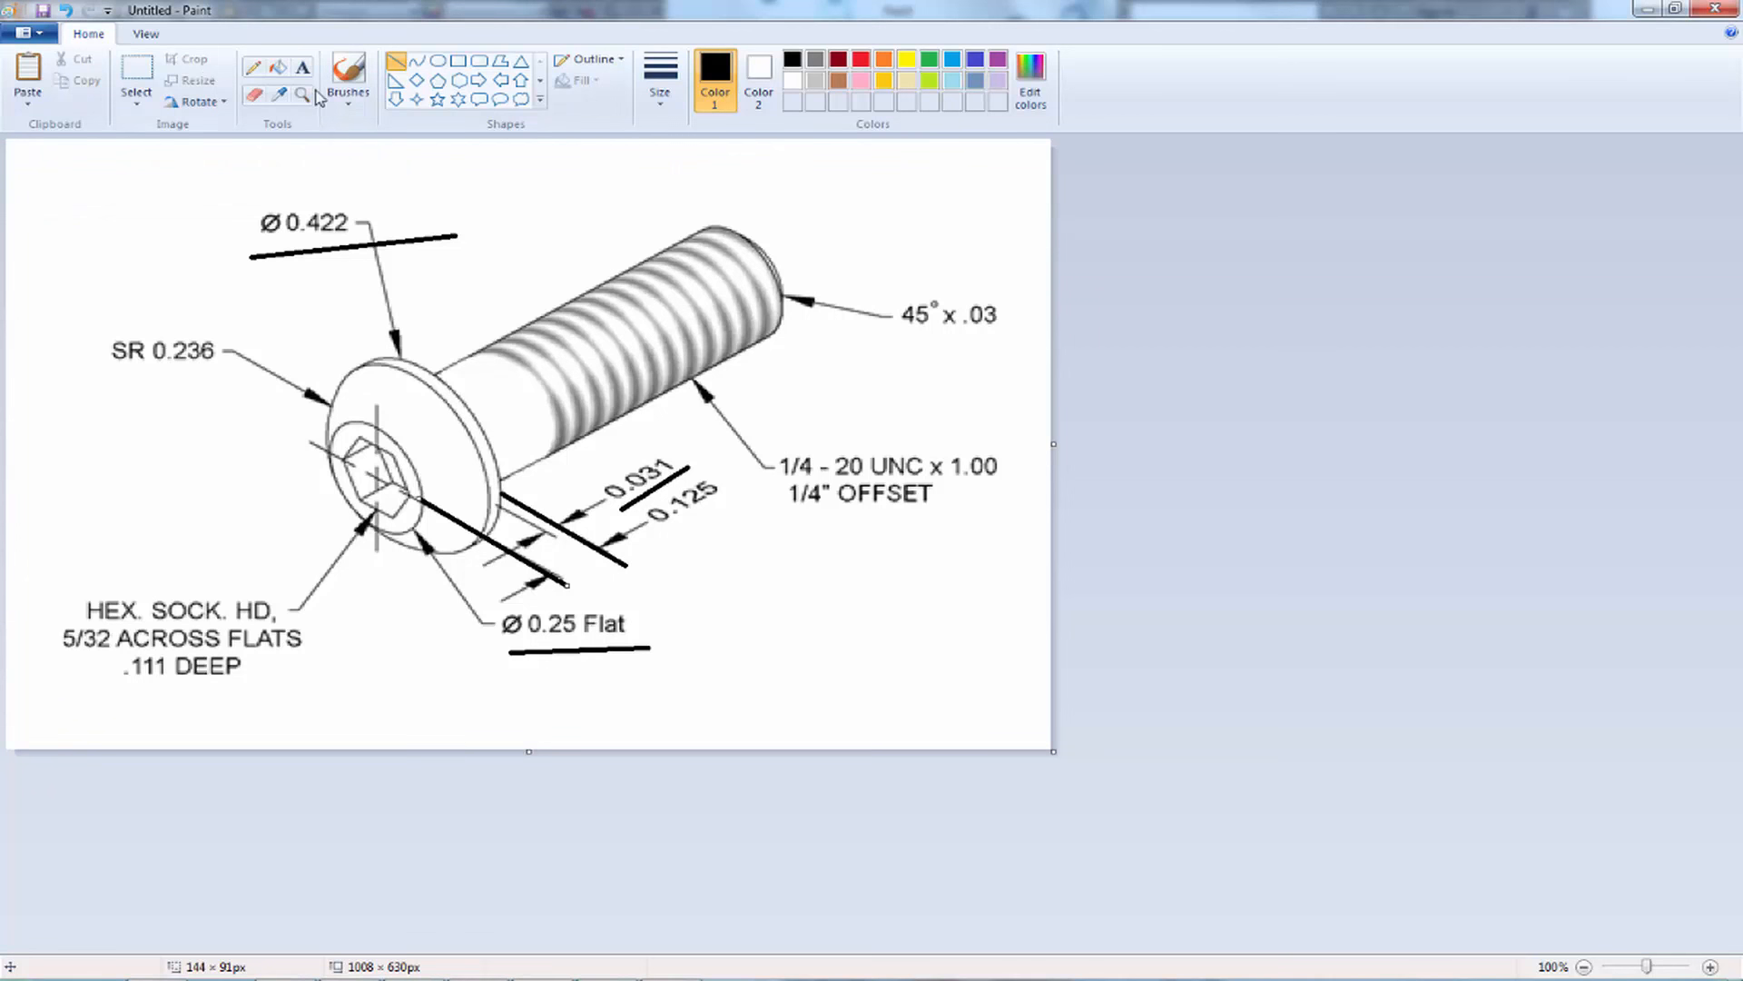
drag(498, 479, 777, 335)
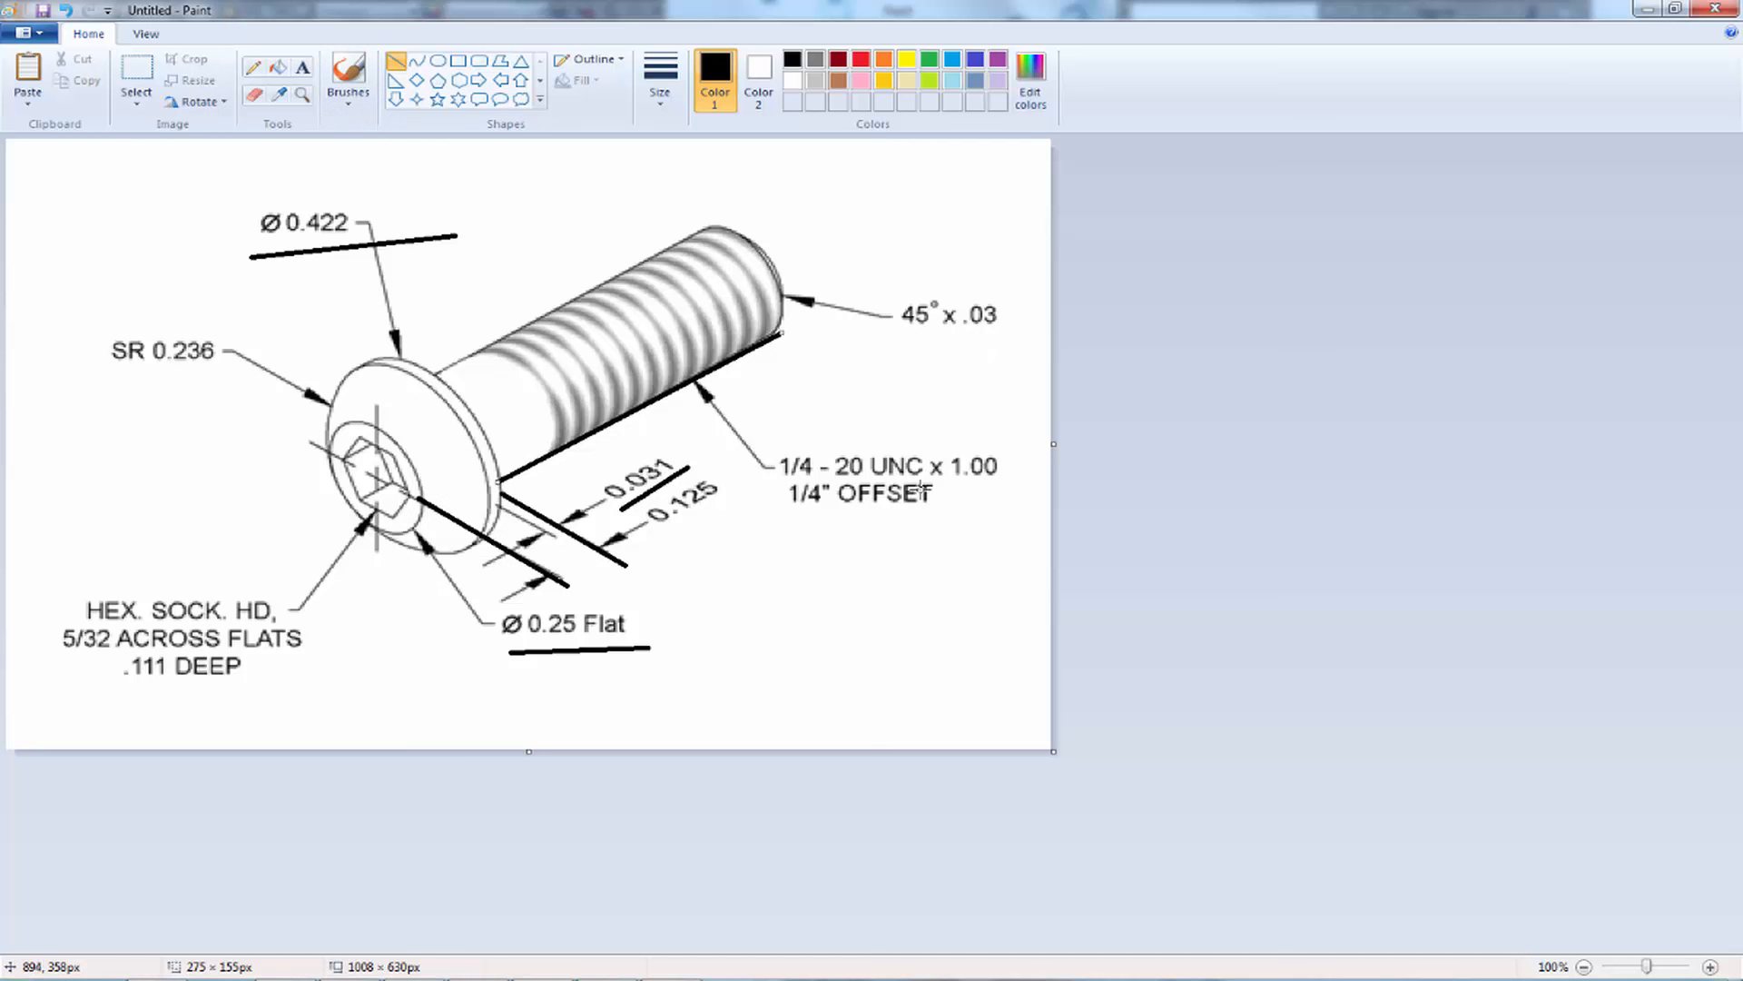
drag(945, 484, 1012, 482)
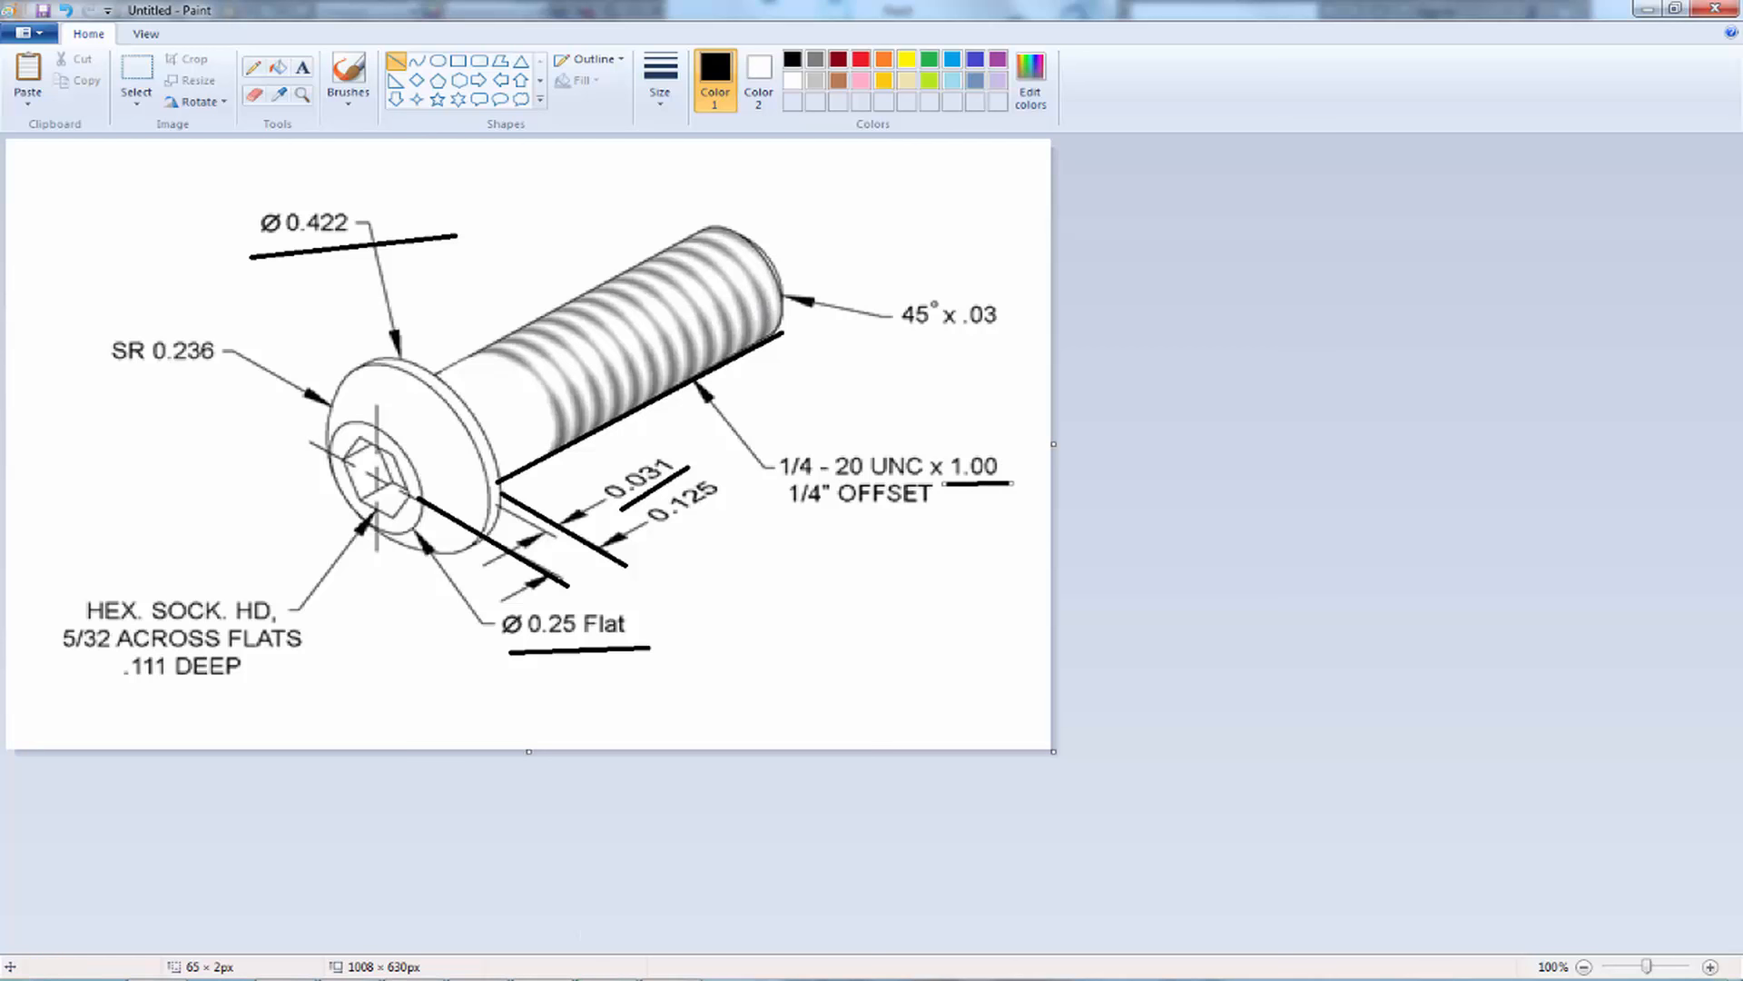
Switch back to Inventor and dimension the shank's length from the head's inner vertical edge to the shank's end edge as 1 in
mouse_move(415, 978)
click(427, 886)
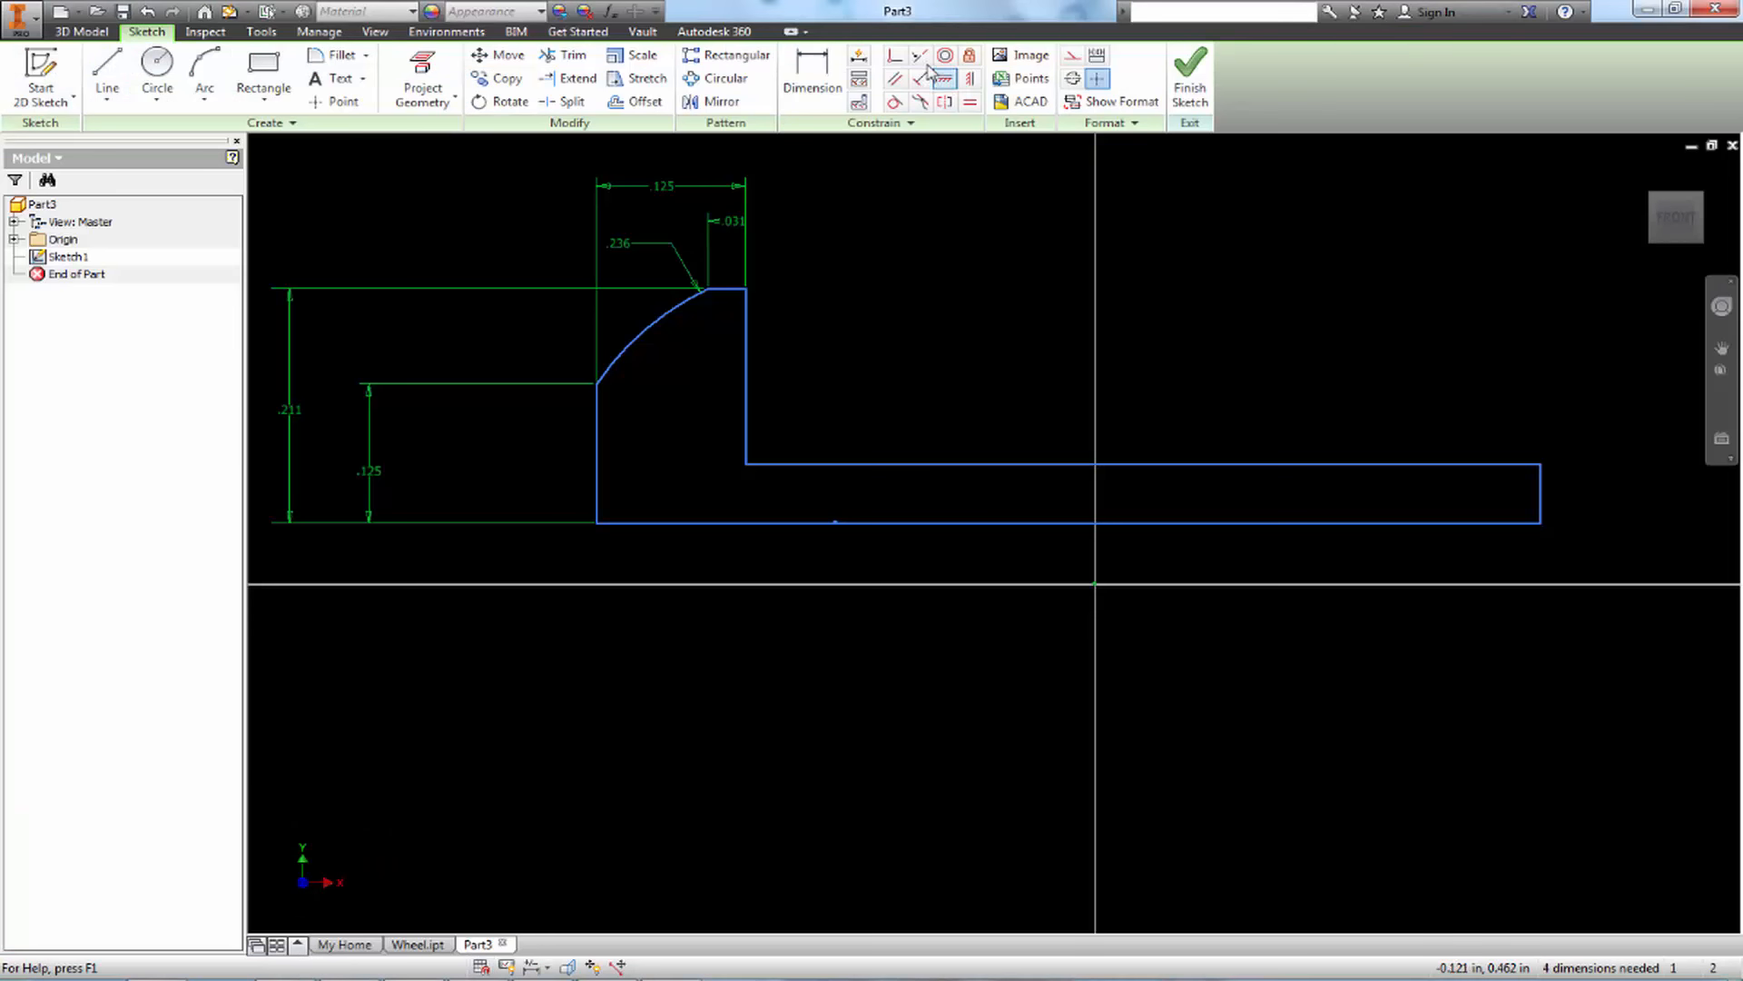
click(814, 80)
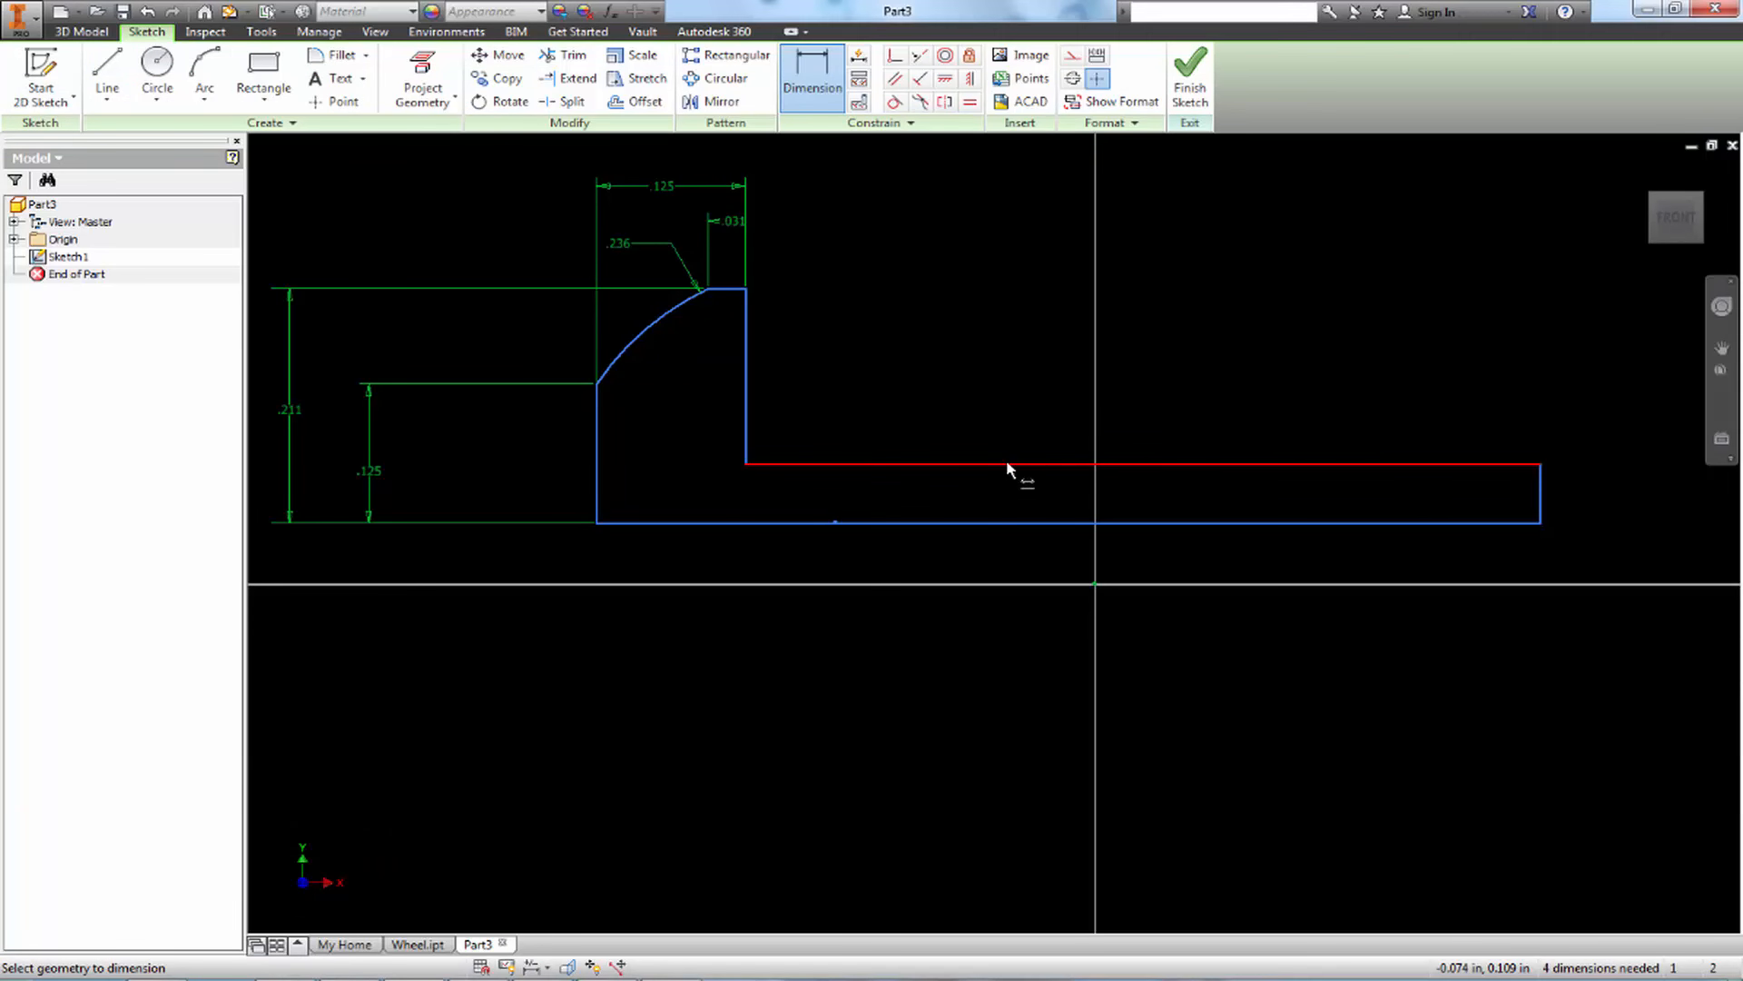
click(749, 444)
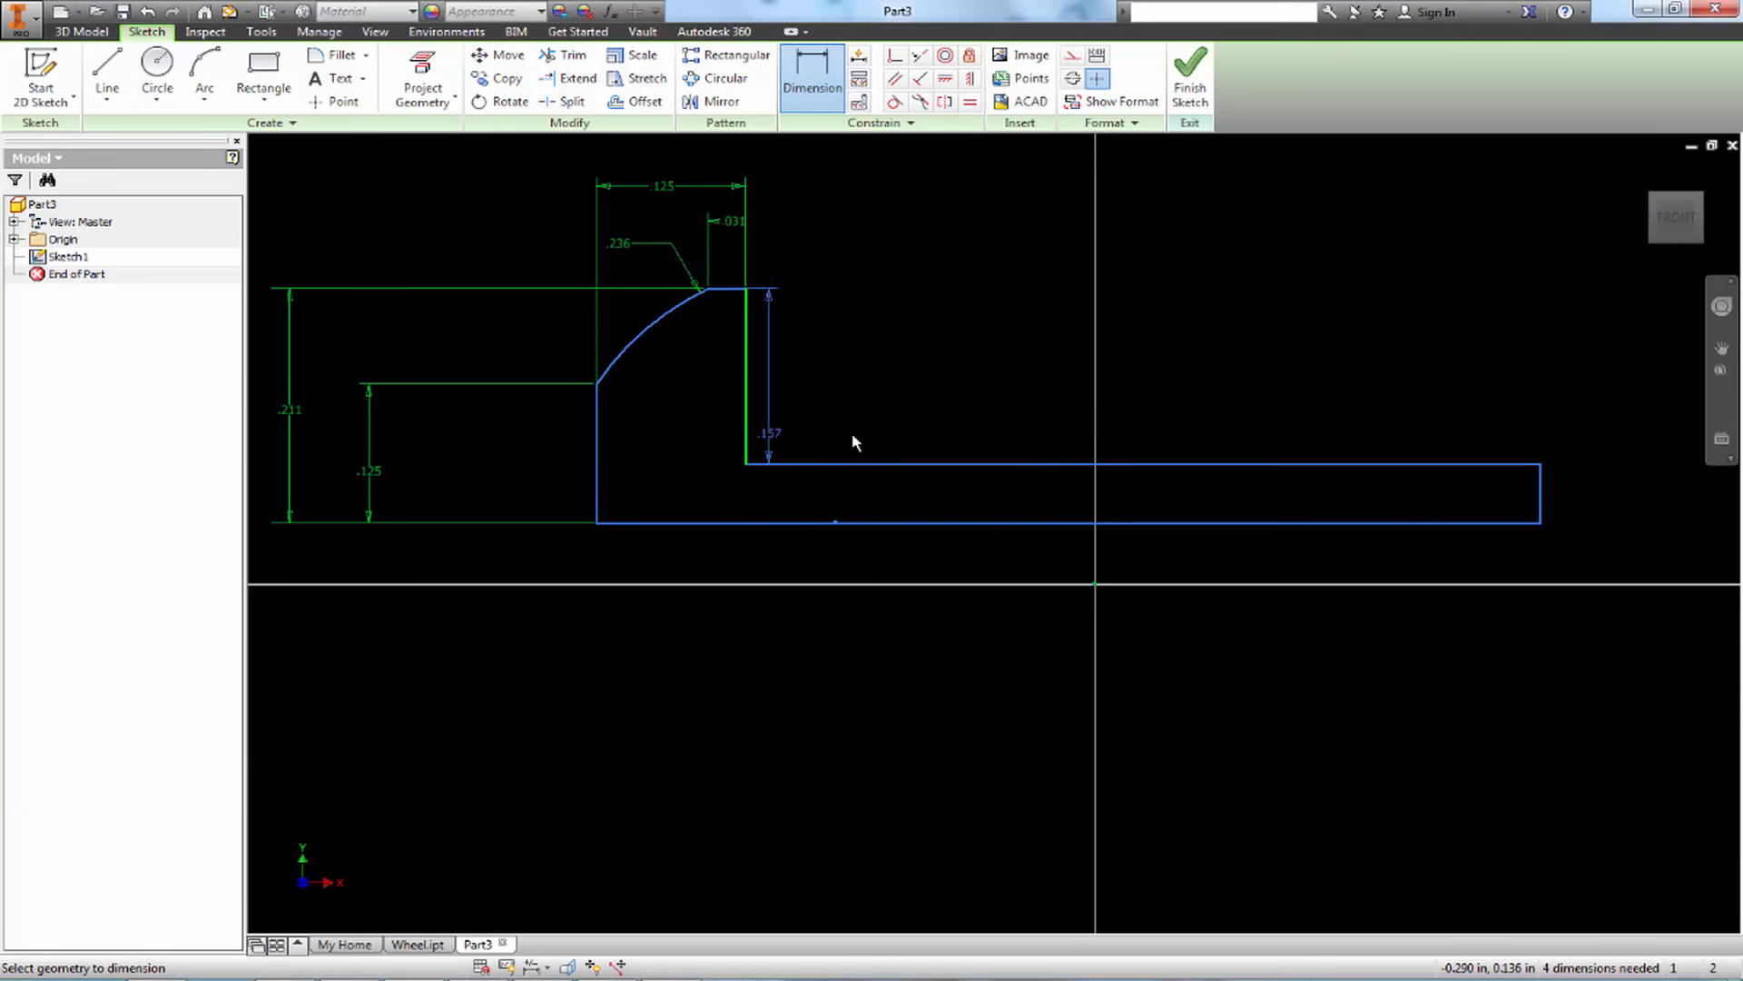
click(1543, 506)
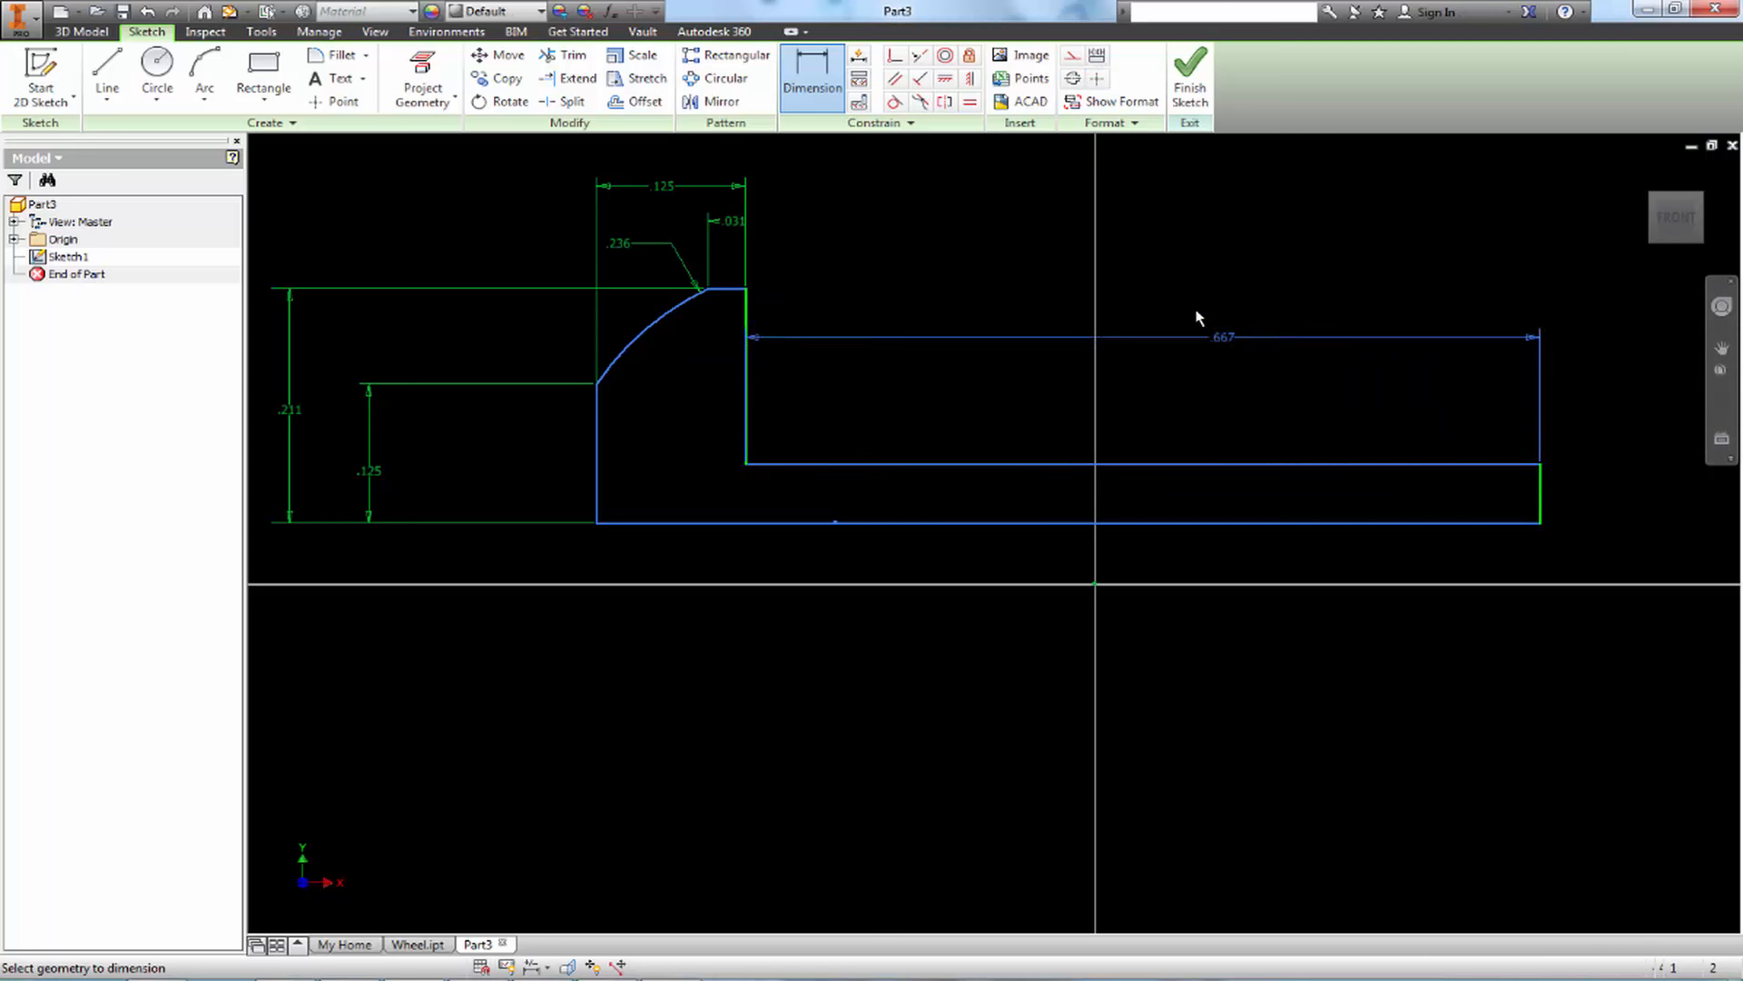
click(1185, 322)
text(1)
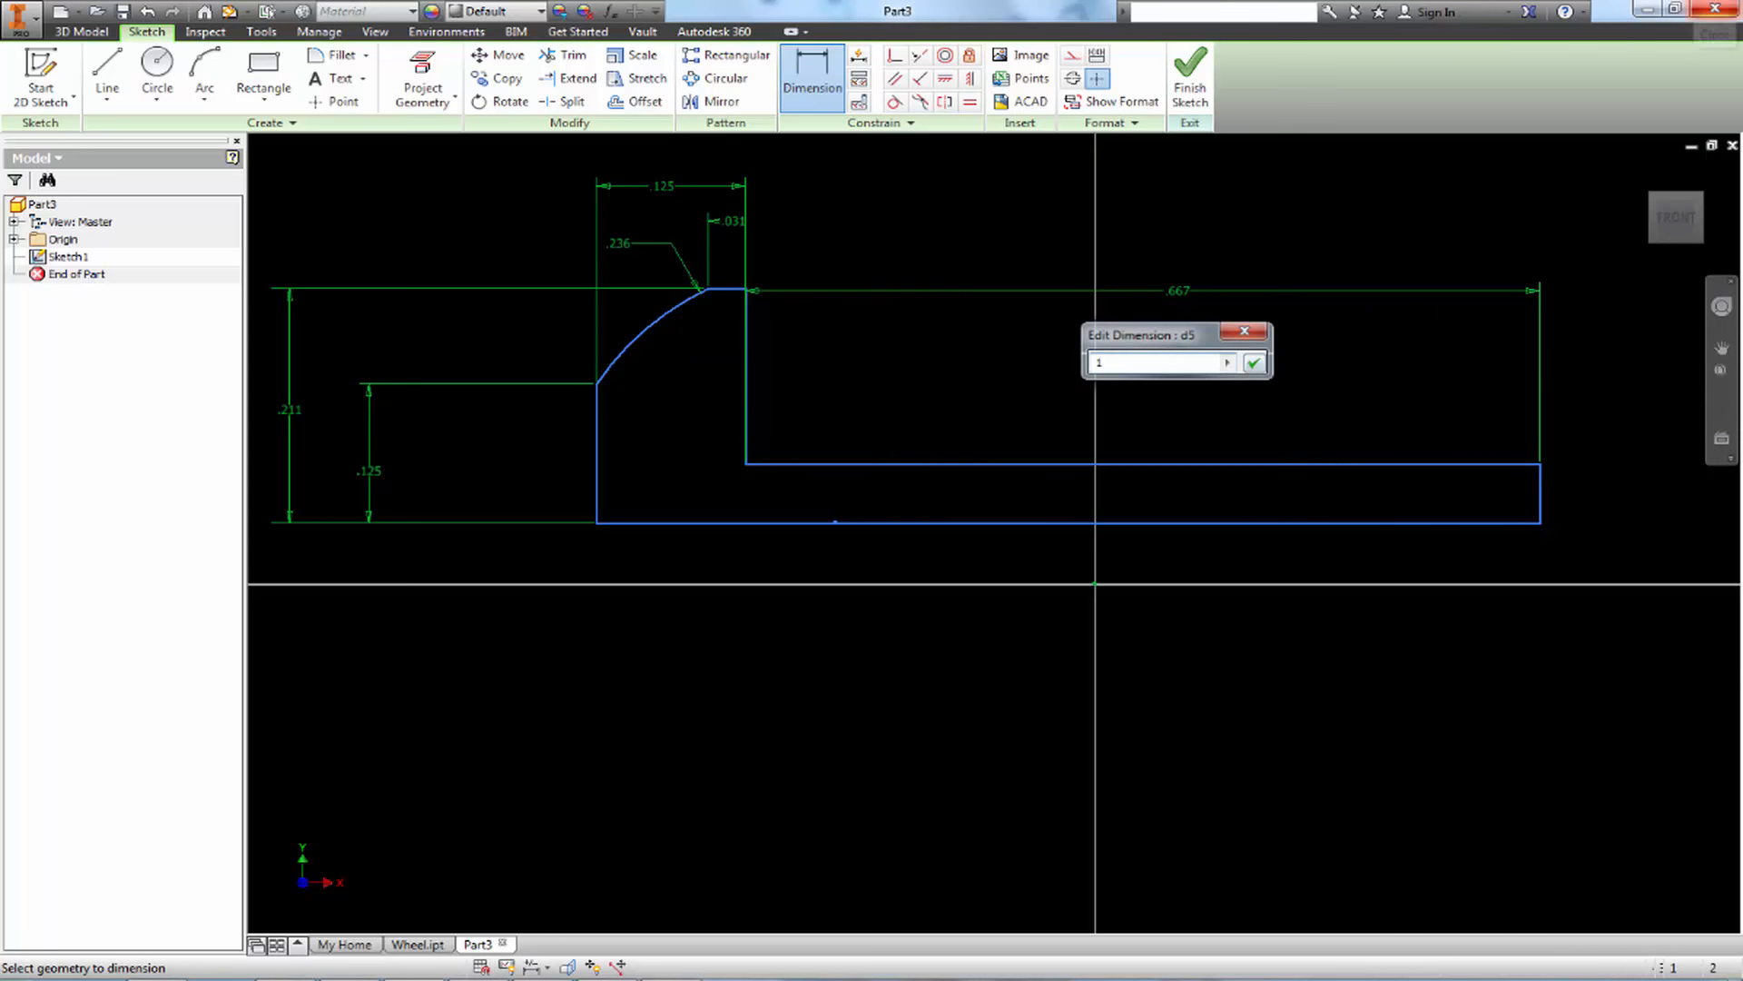
key(Return)
scroll(1226, 603, down, 3)
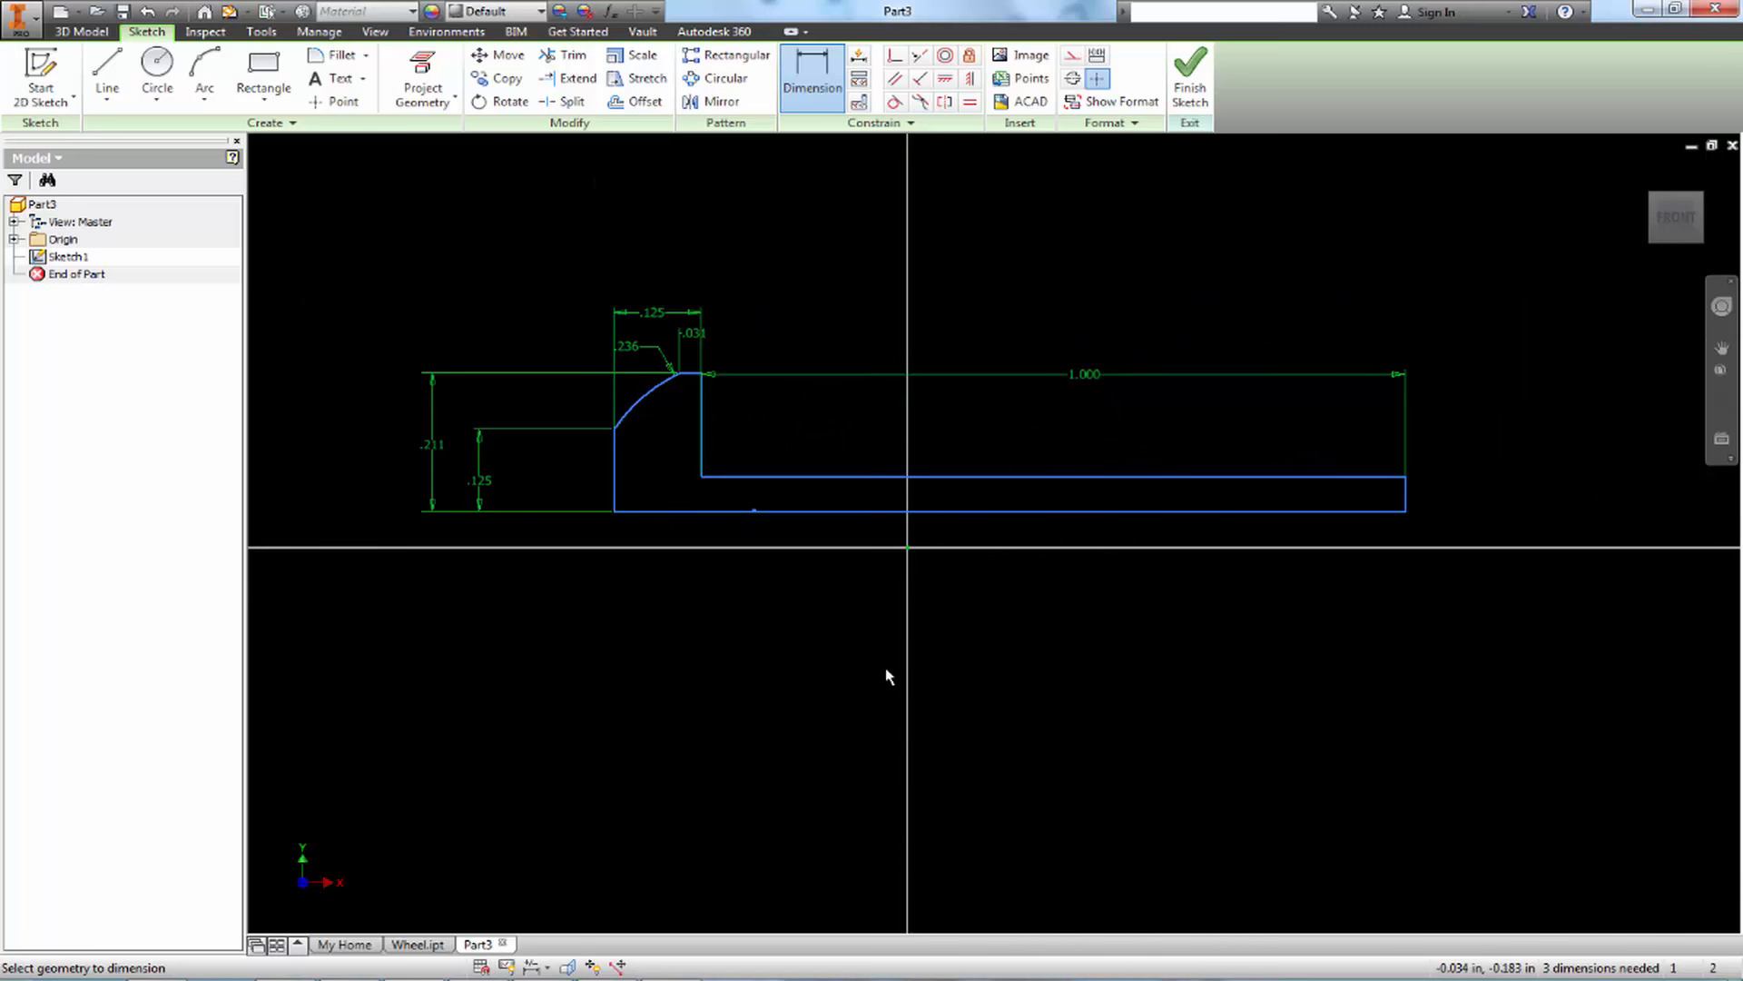
click(1189, 100)
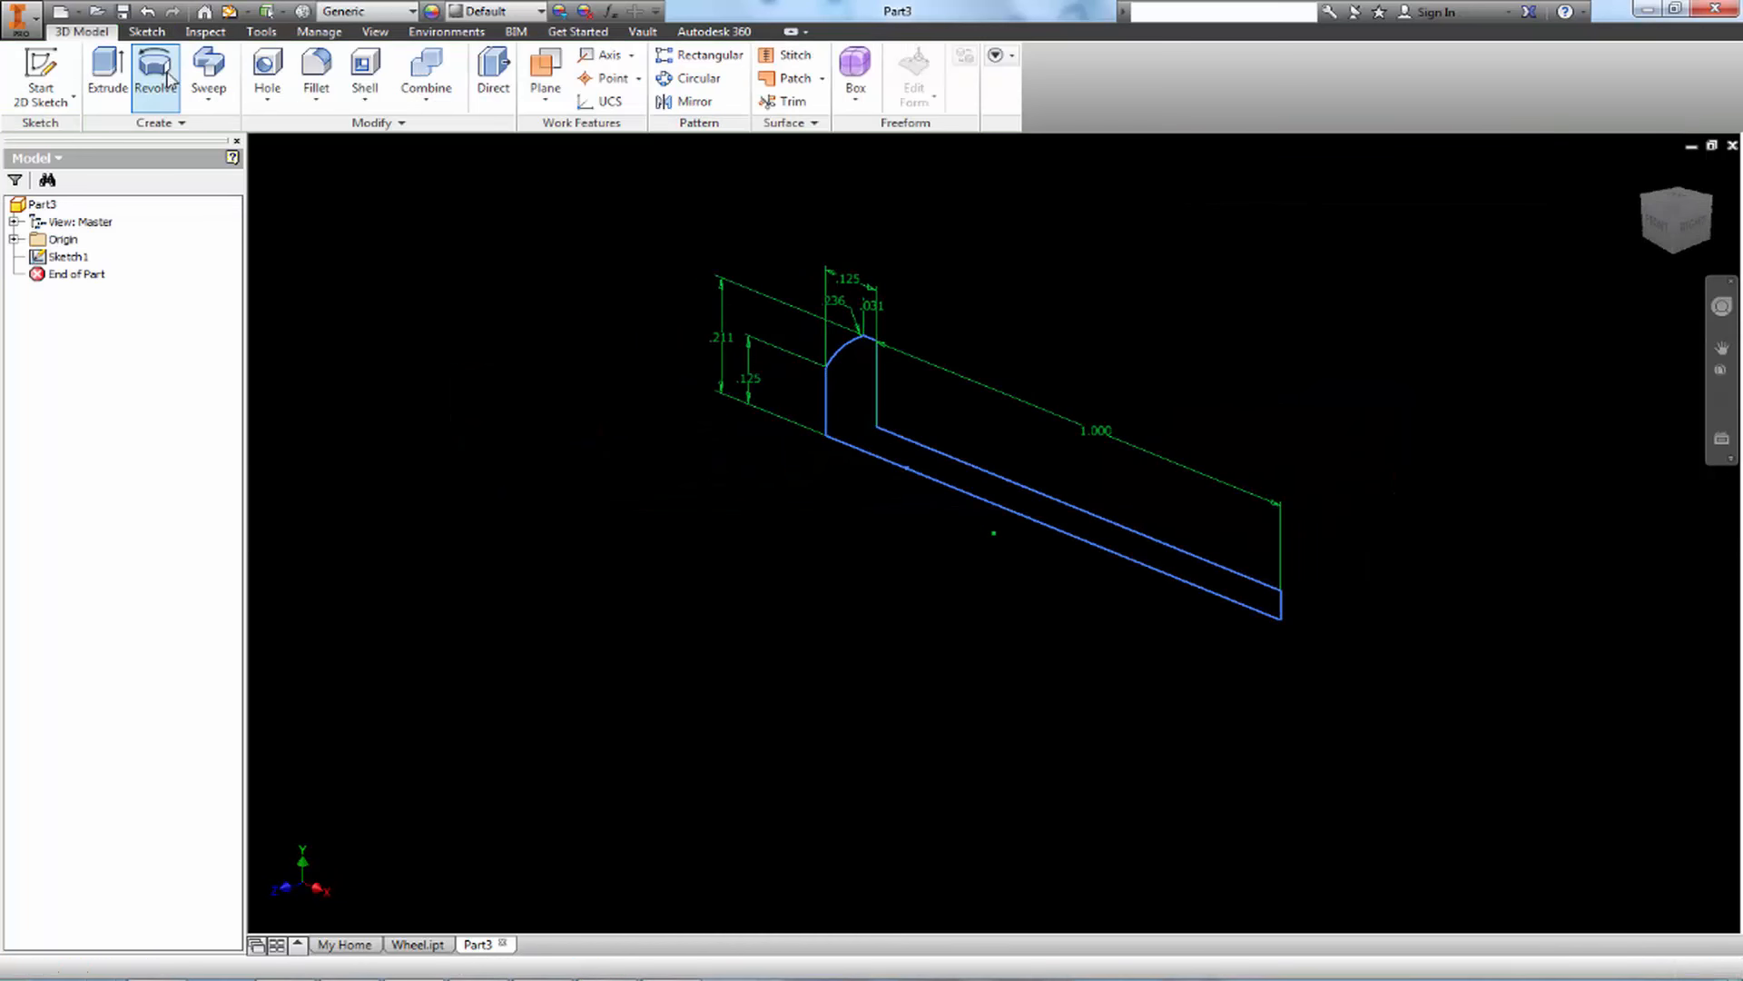
click(135, 81)
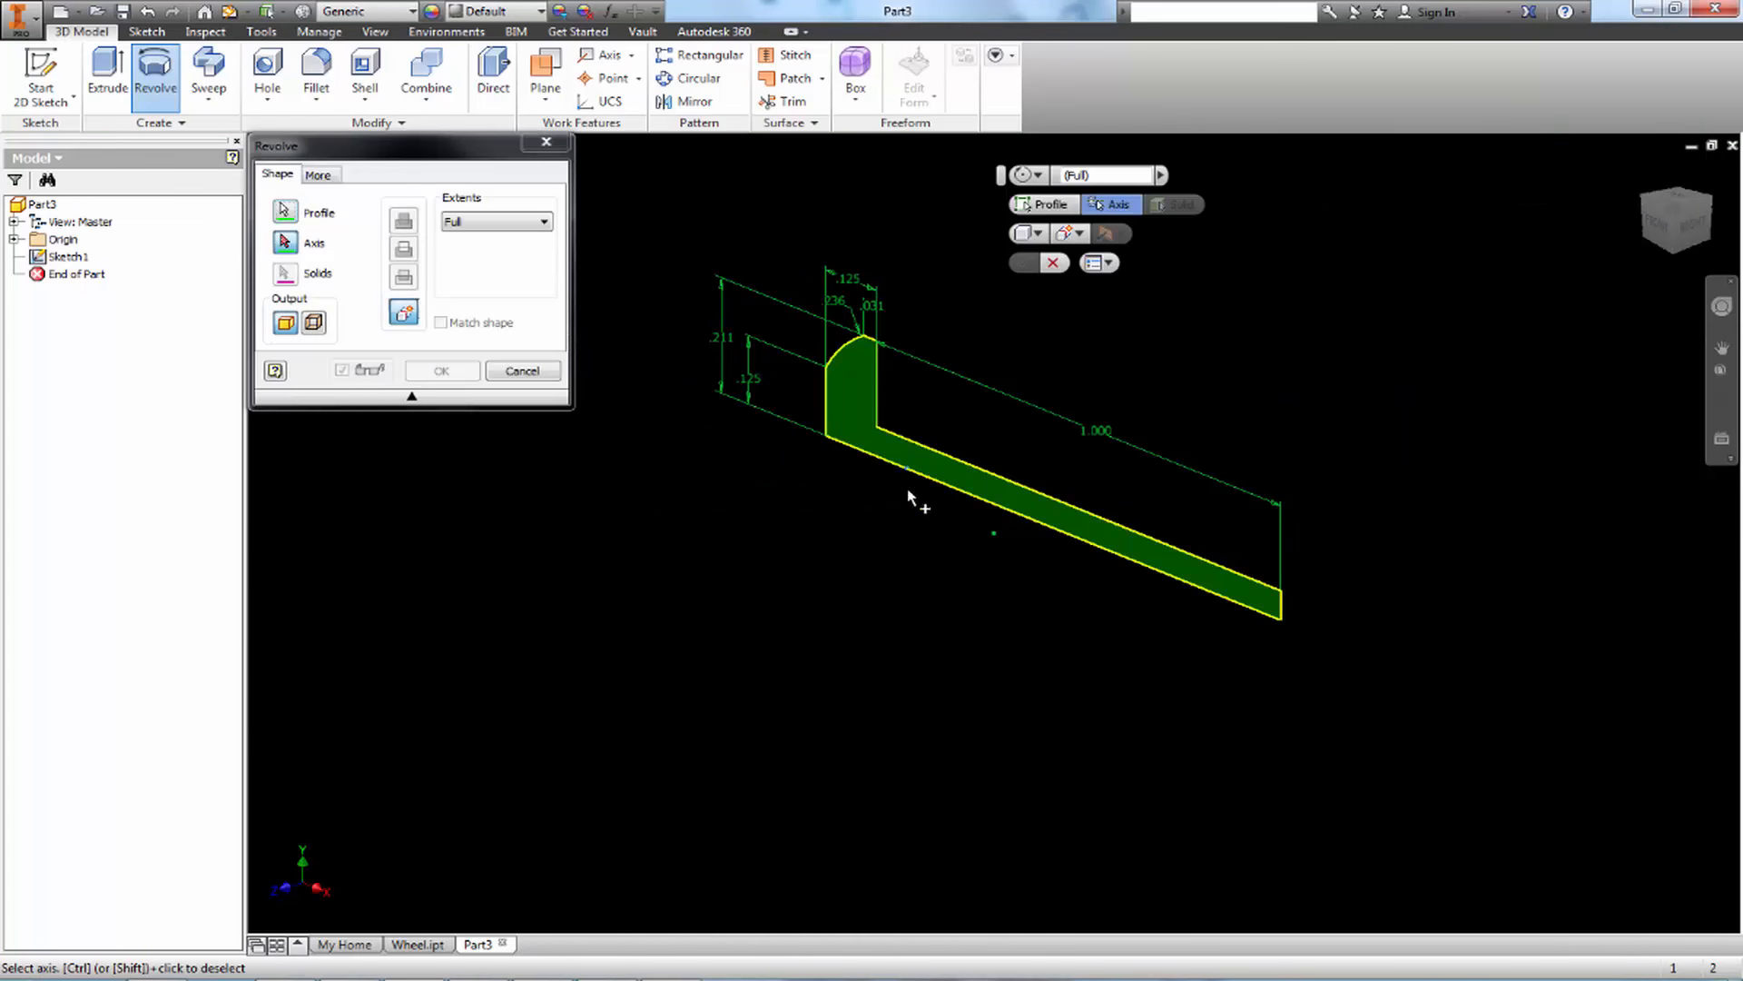
click(875, 456)
shift+middle_drag(1007, 476, 940, 607)
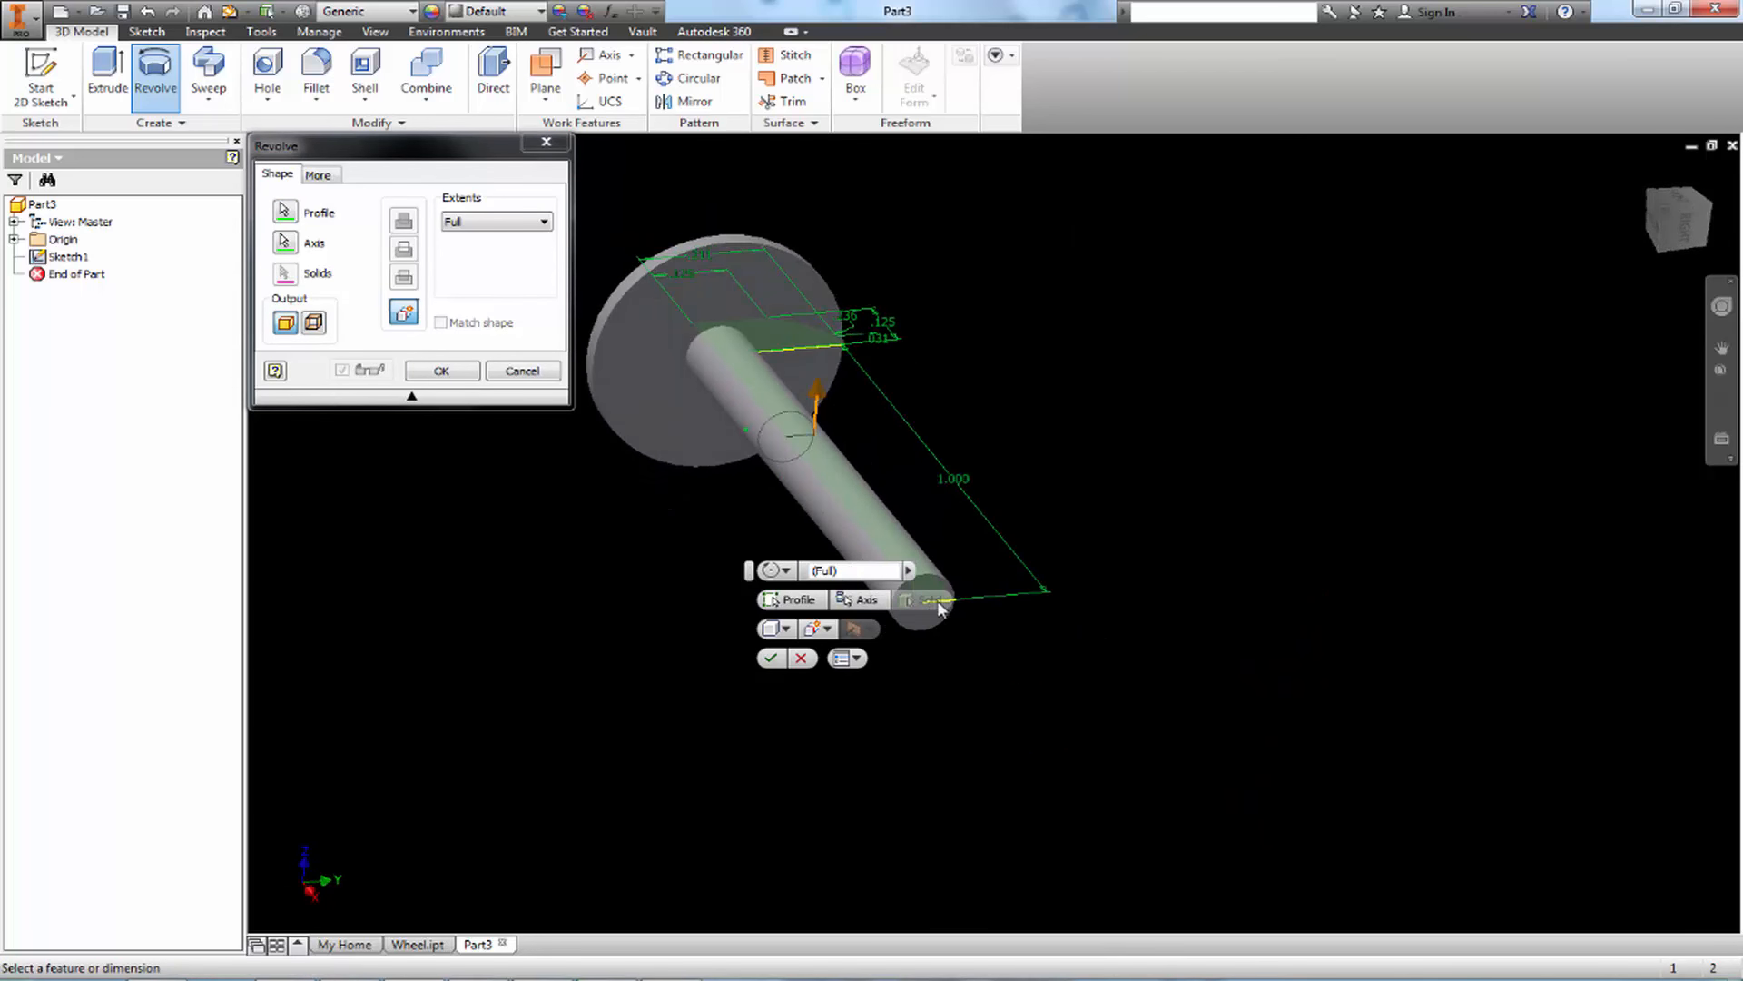
key(Escape)
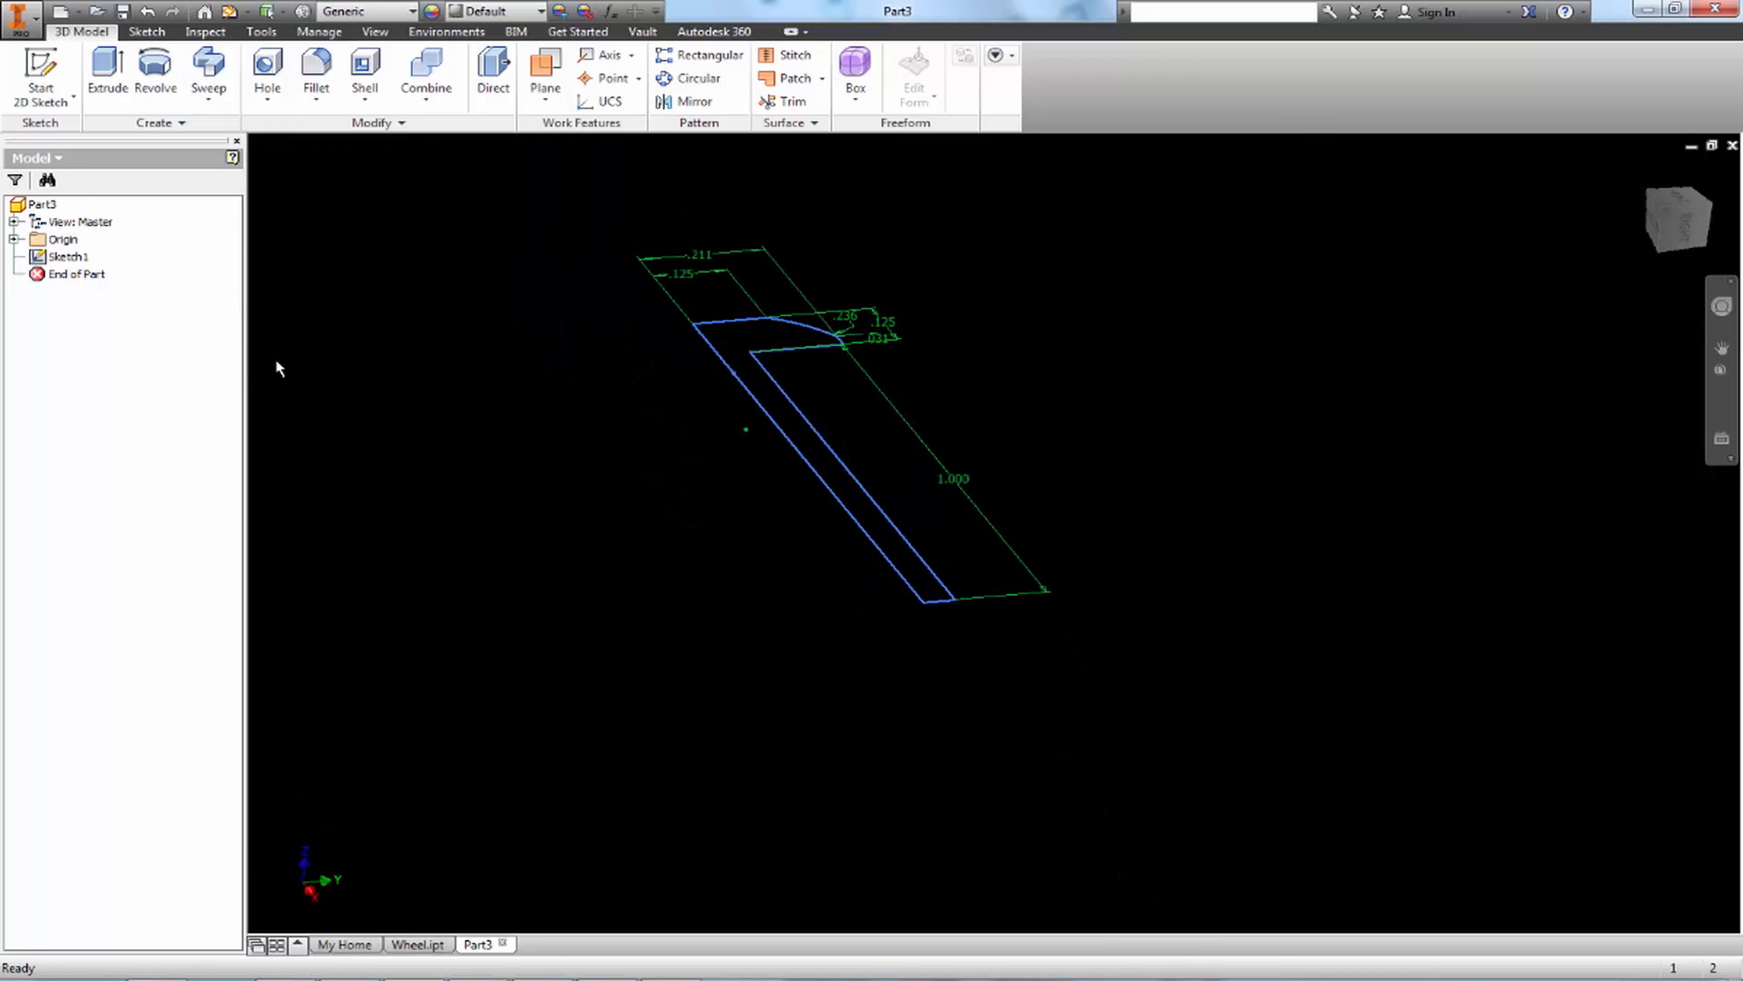
Reopen the screw's profile sketch and dimension the short edge at the shank's end as .196/2 in
double_click(49, 259)
double_click(41, 257)
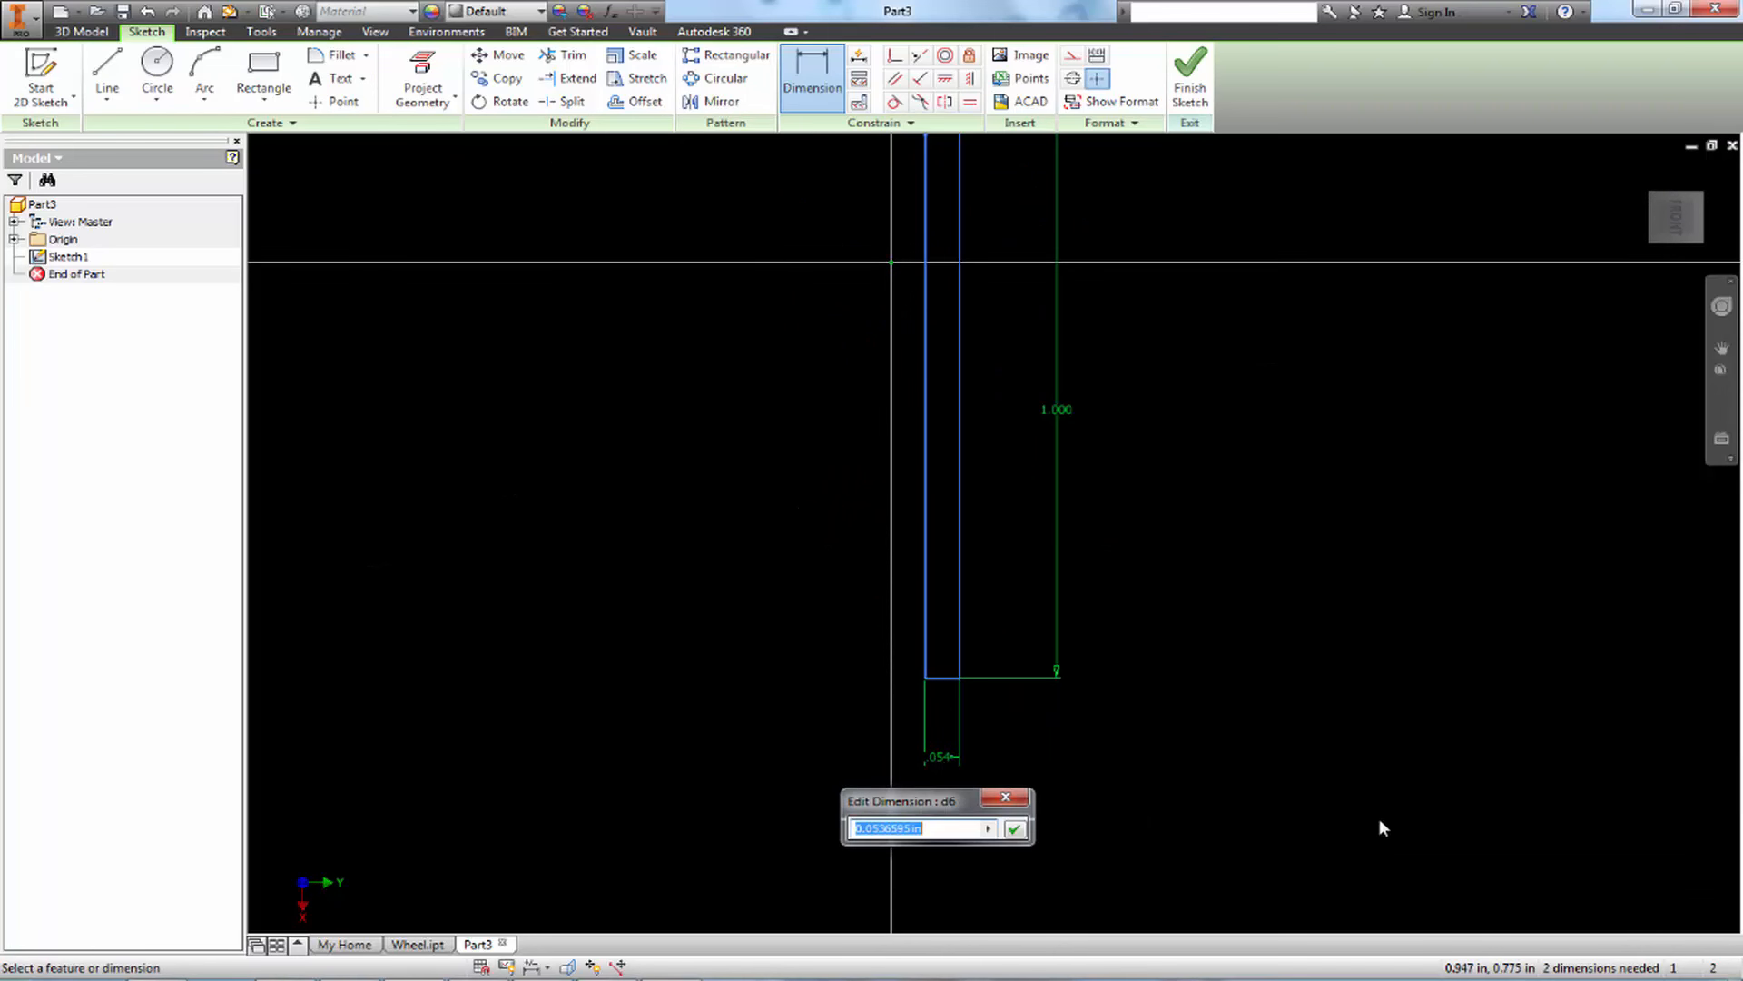
mouse_move(1735, 969)
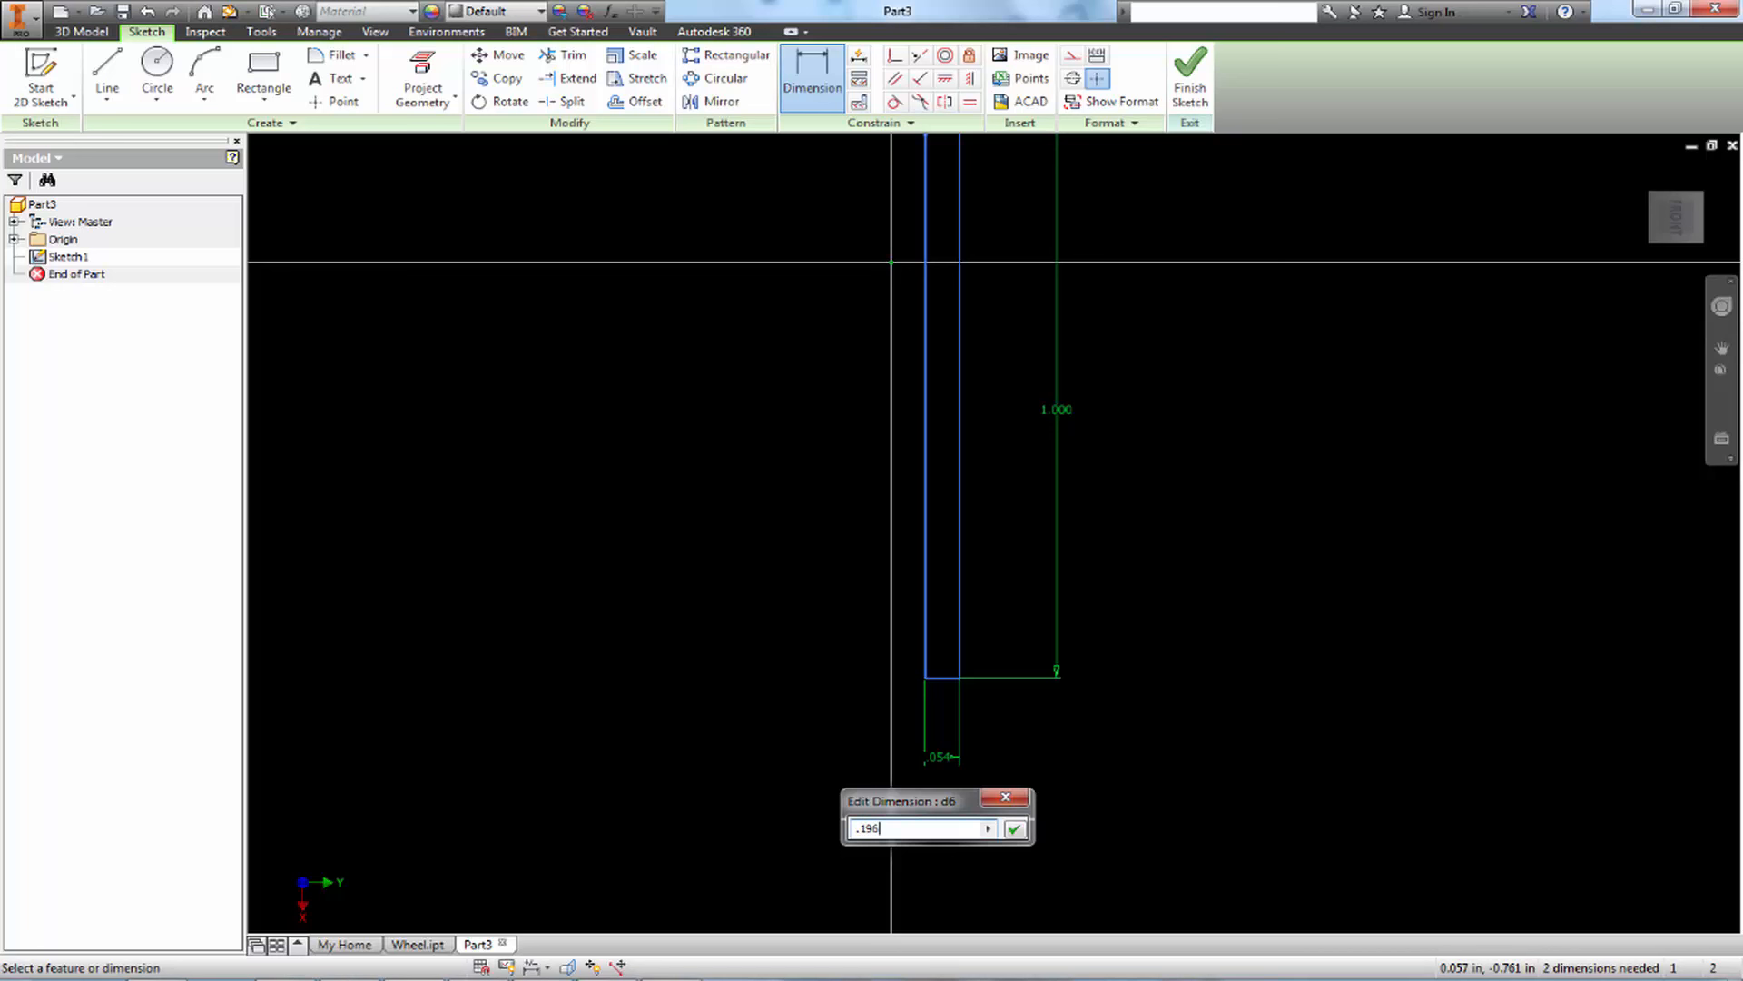
key(Return)
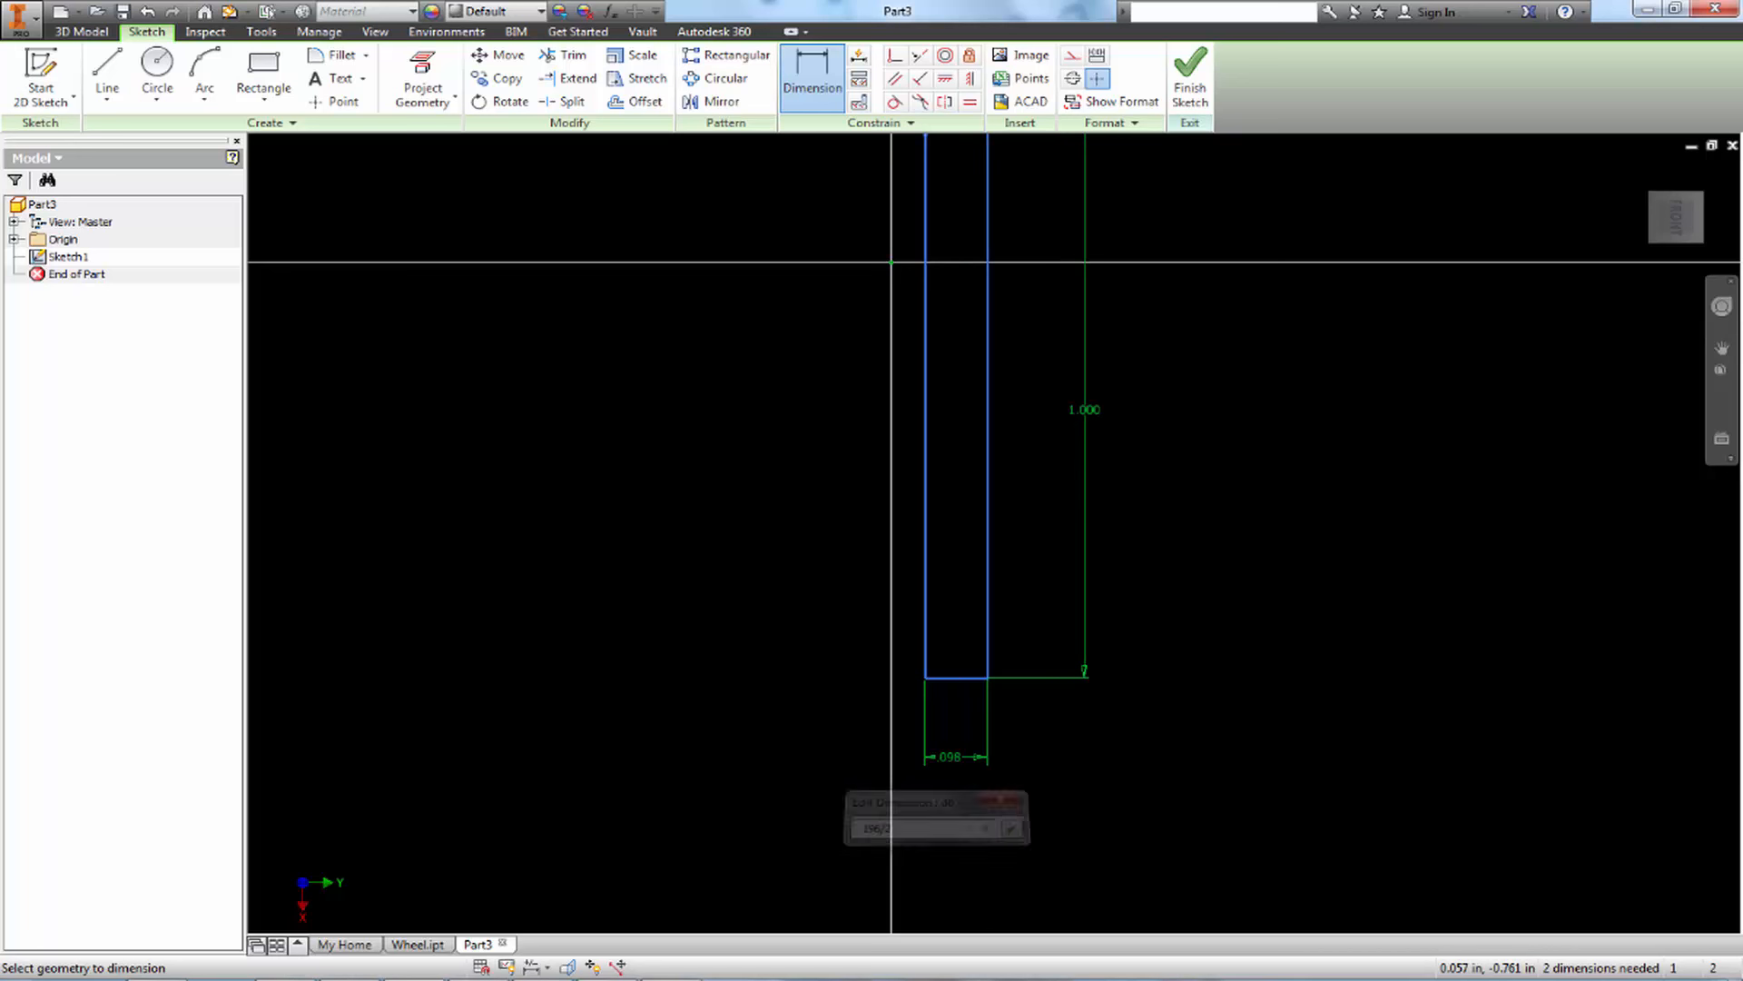
scroll(1181, 421, down, 3)
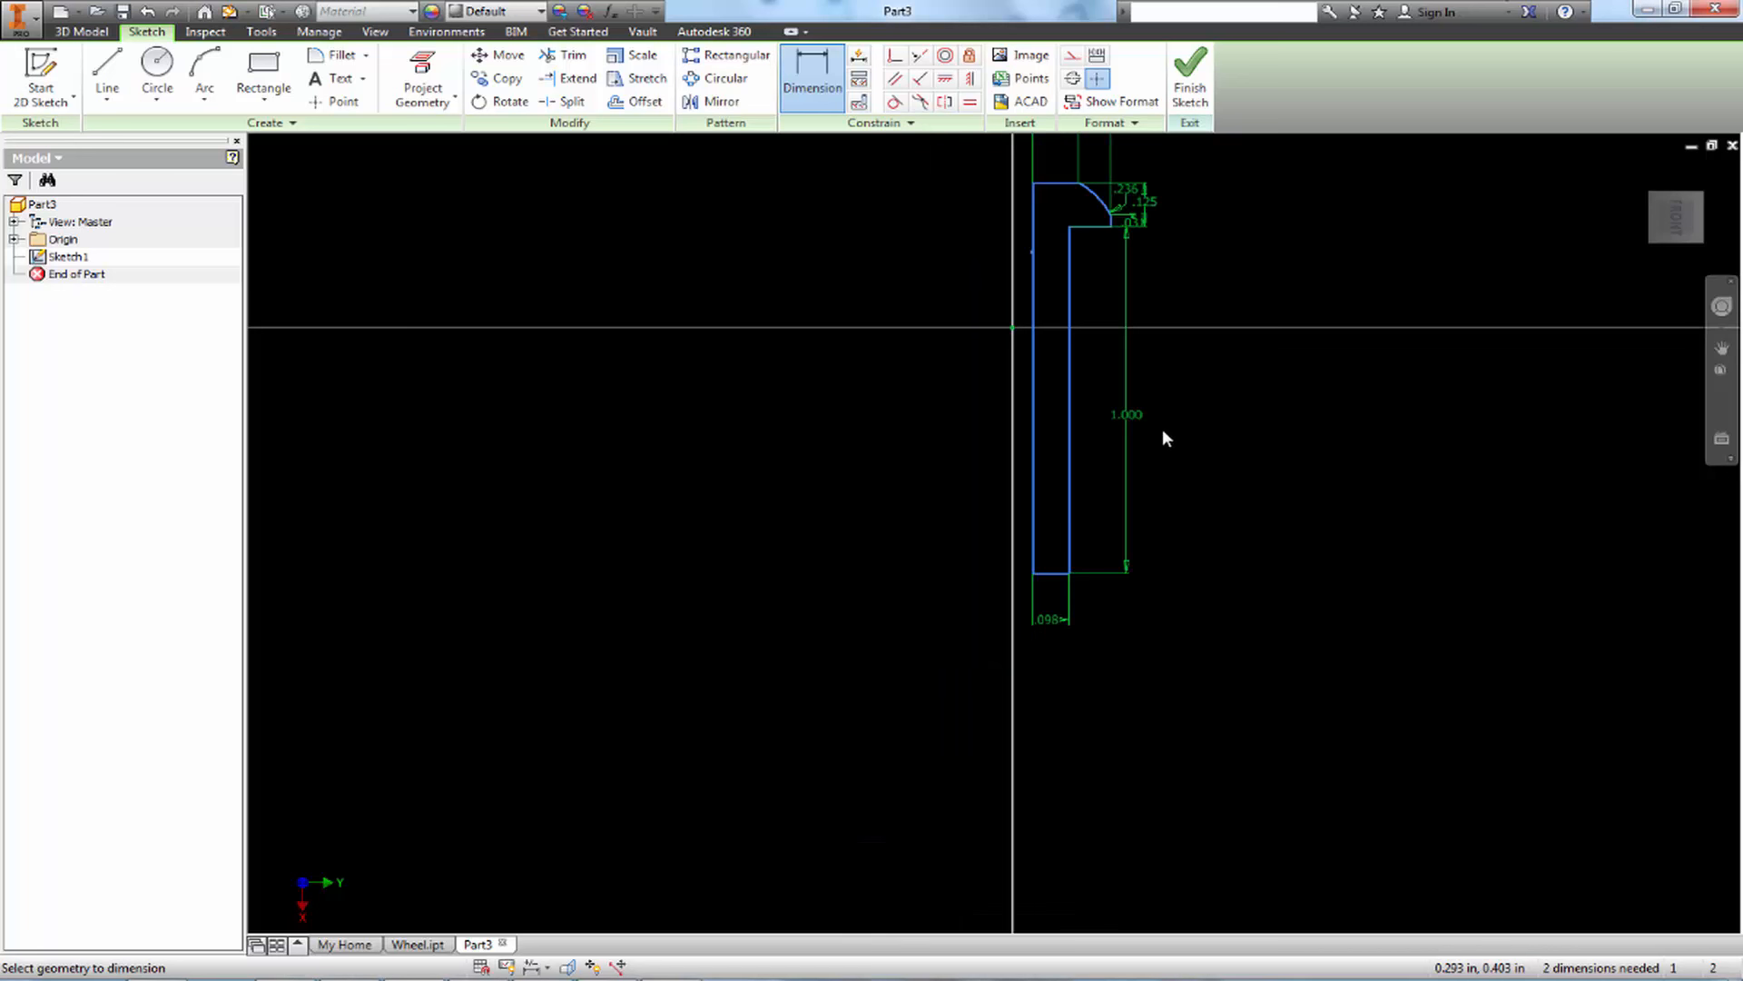
middle_drag(1116, 441, 1020, 440)
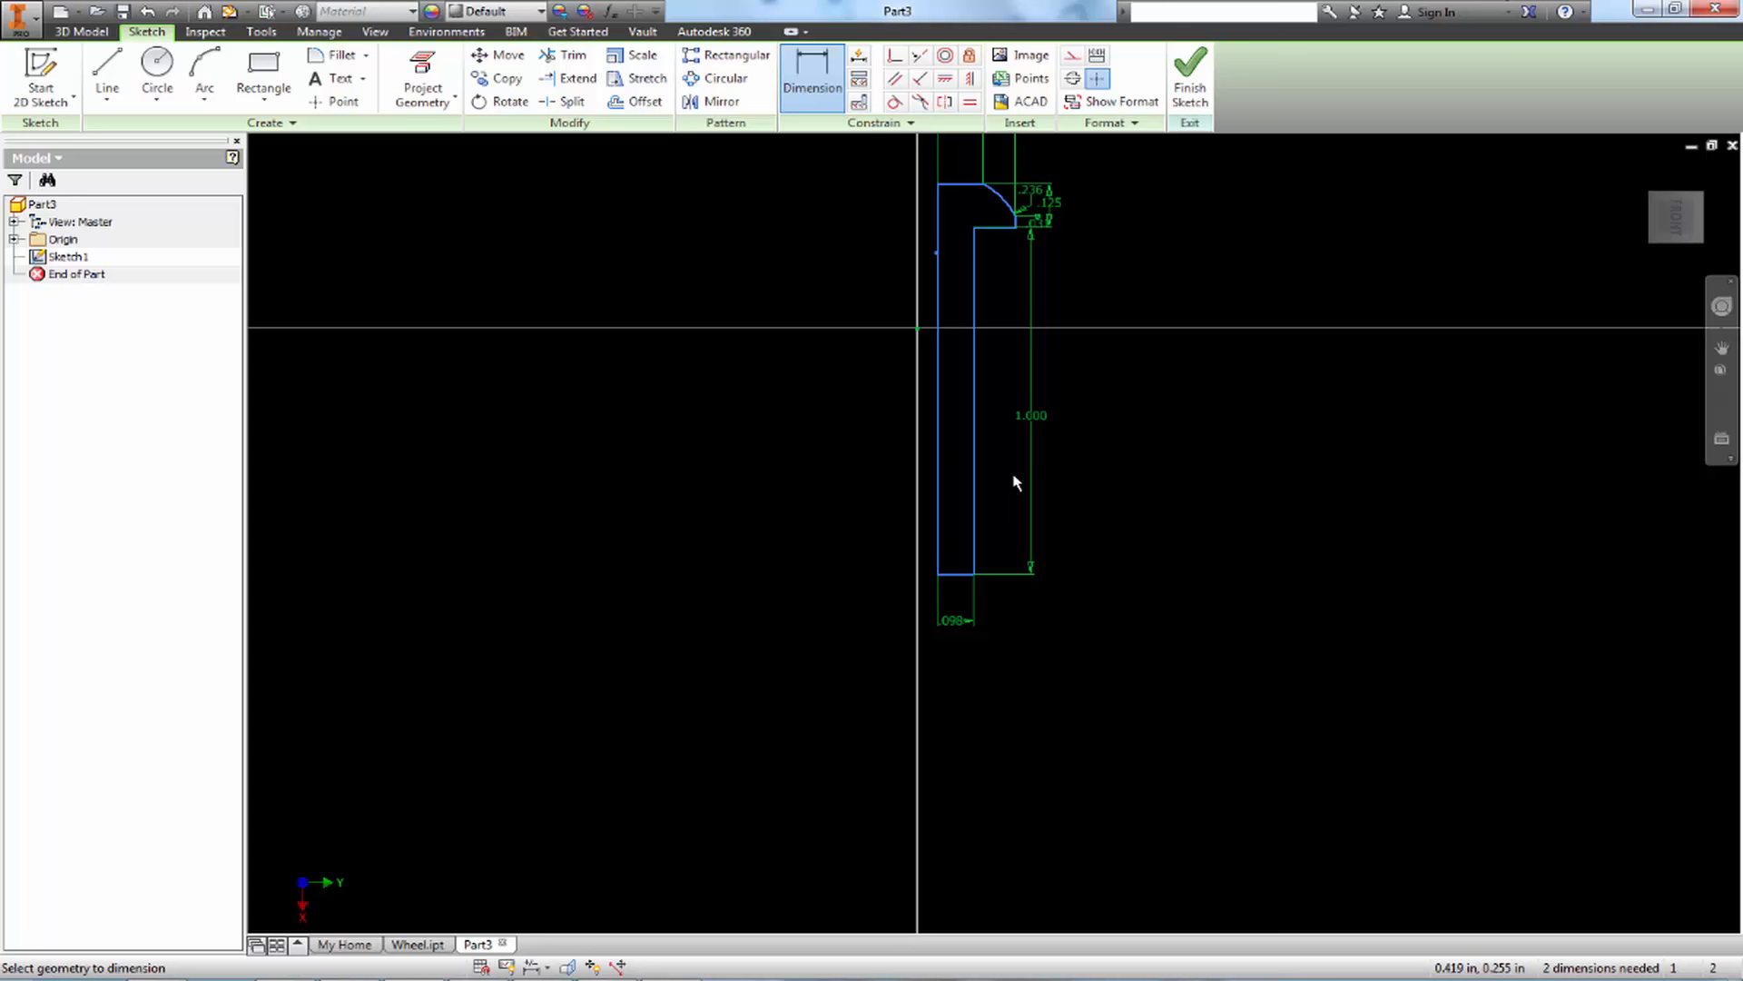
Finish the sketch and revolve the closed profile a full turn about its long centreline edge to create the screw body
click(1190, 77)
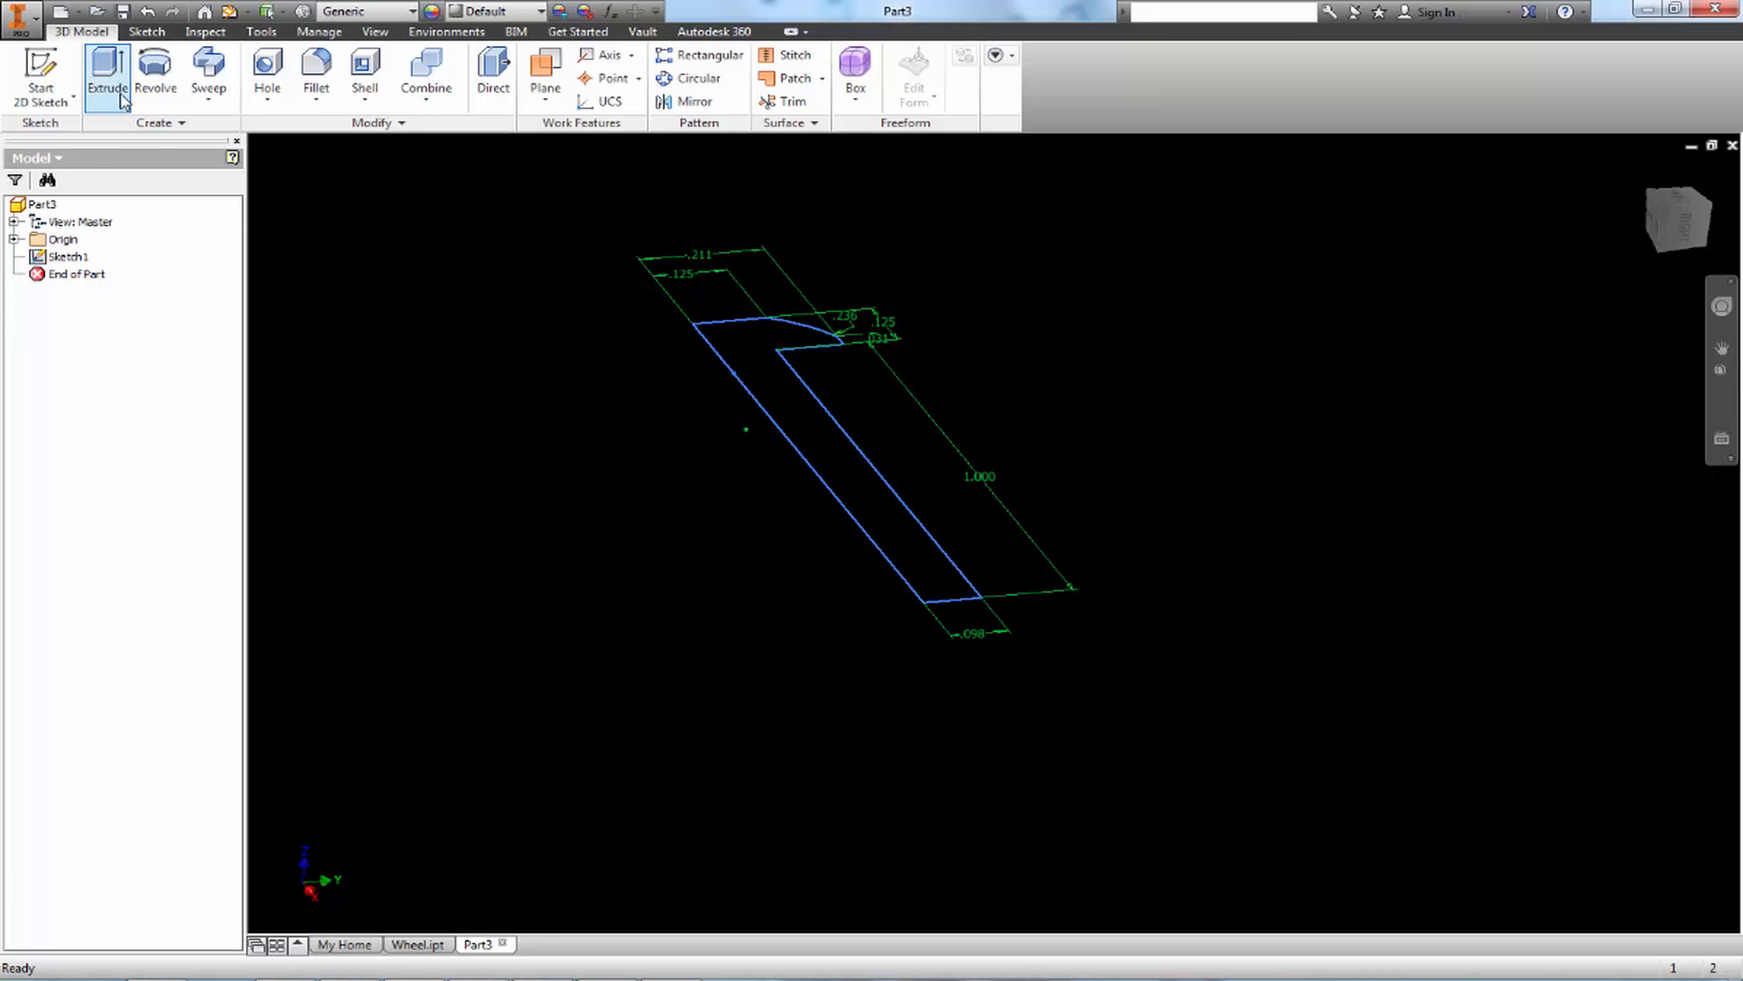
click(154, 75)
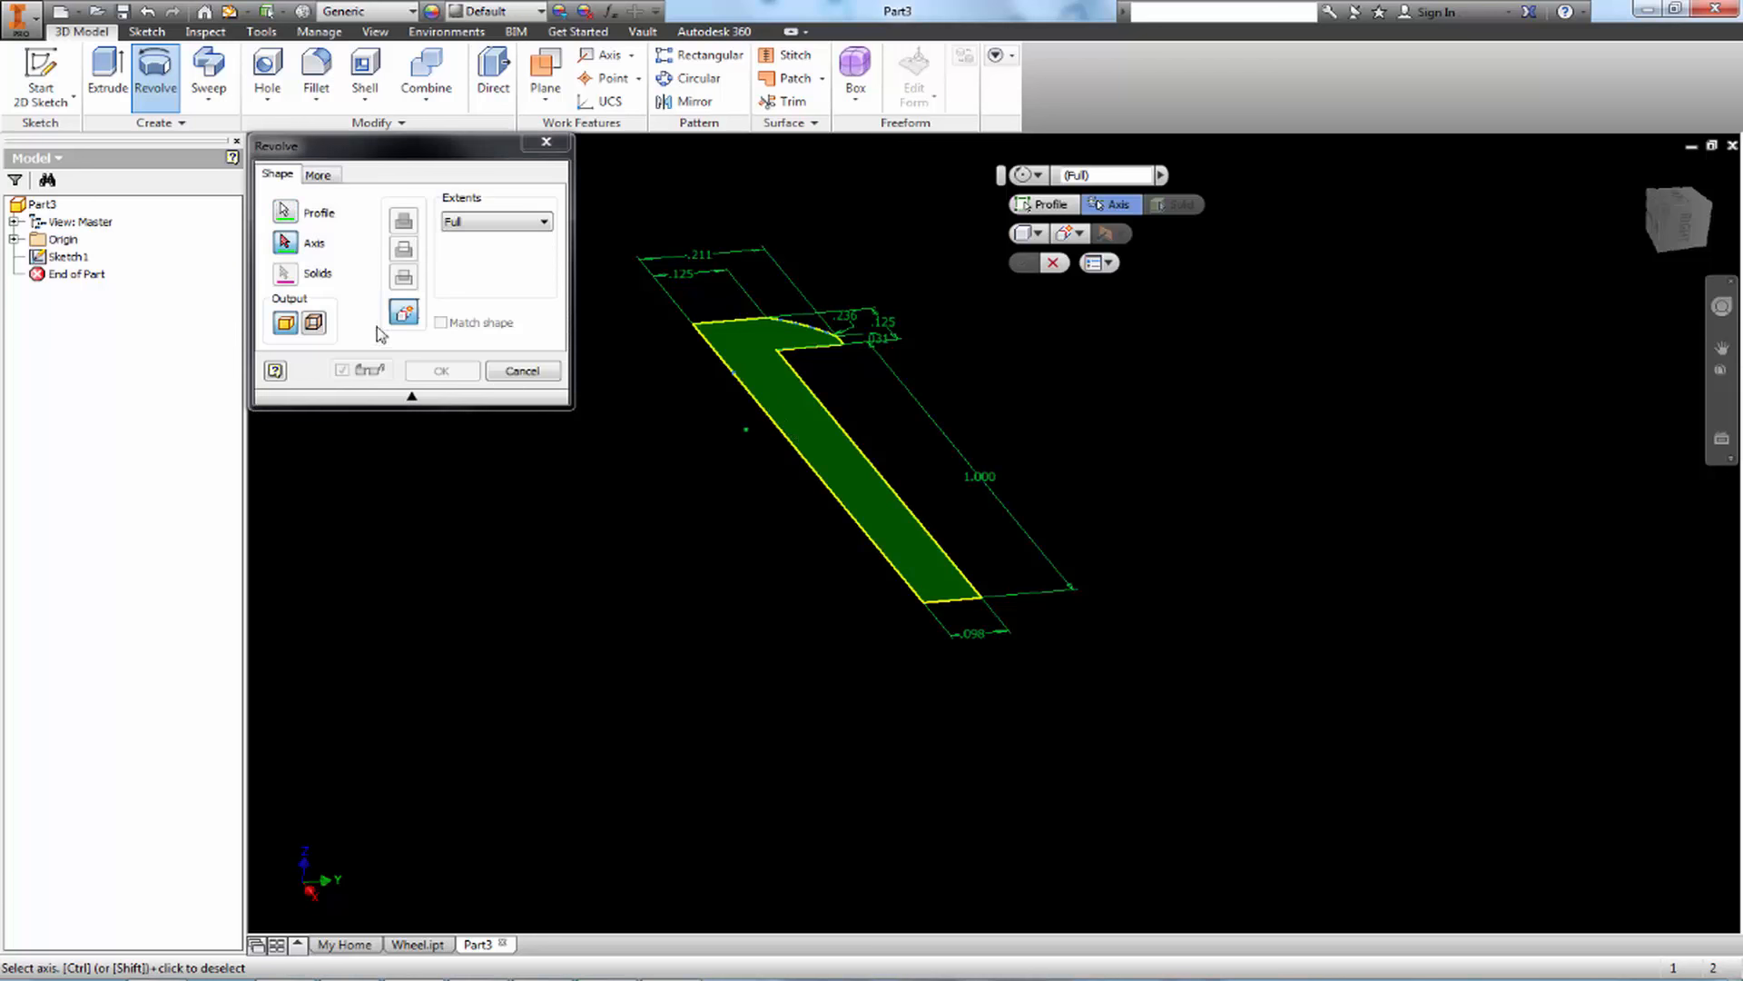
click(795, 454)
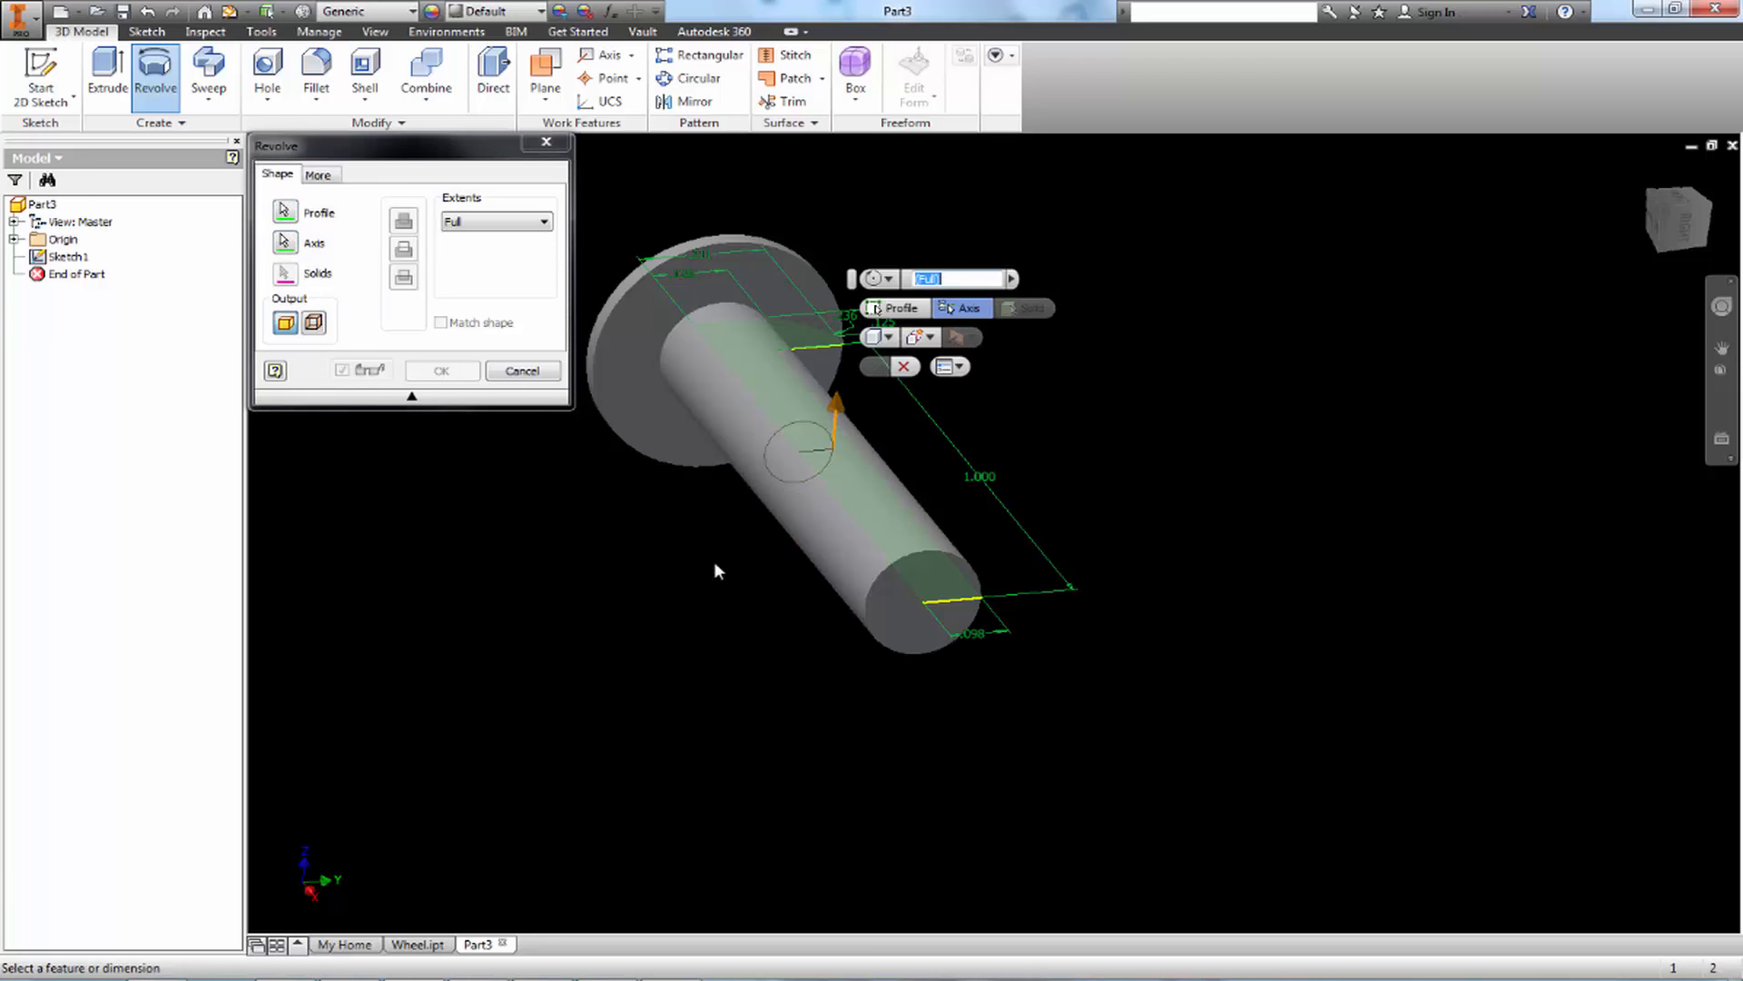
shift+middle_drag(712, 570, 946, 630)
click(872, 366)
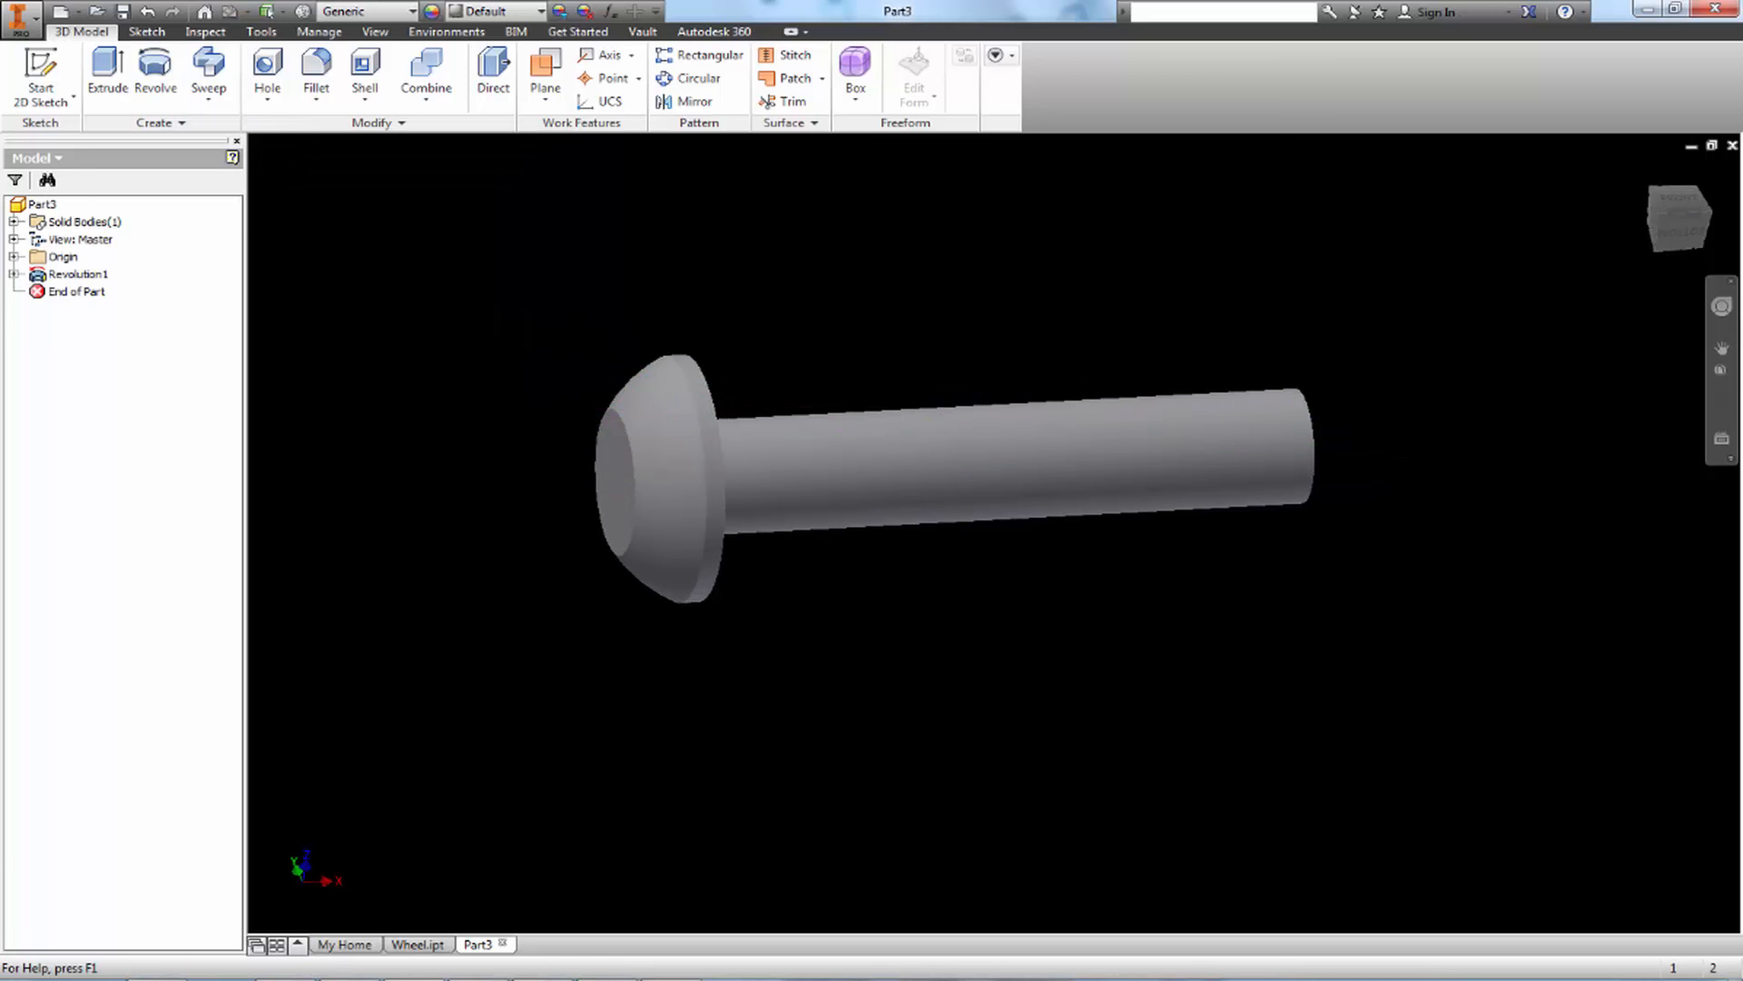
Switch to Paint, underline the 5/32 ACROSS FLATS and .111 DEEP callouts, and mark two opposite flats of the hex socket
key(alt+Tab)
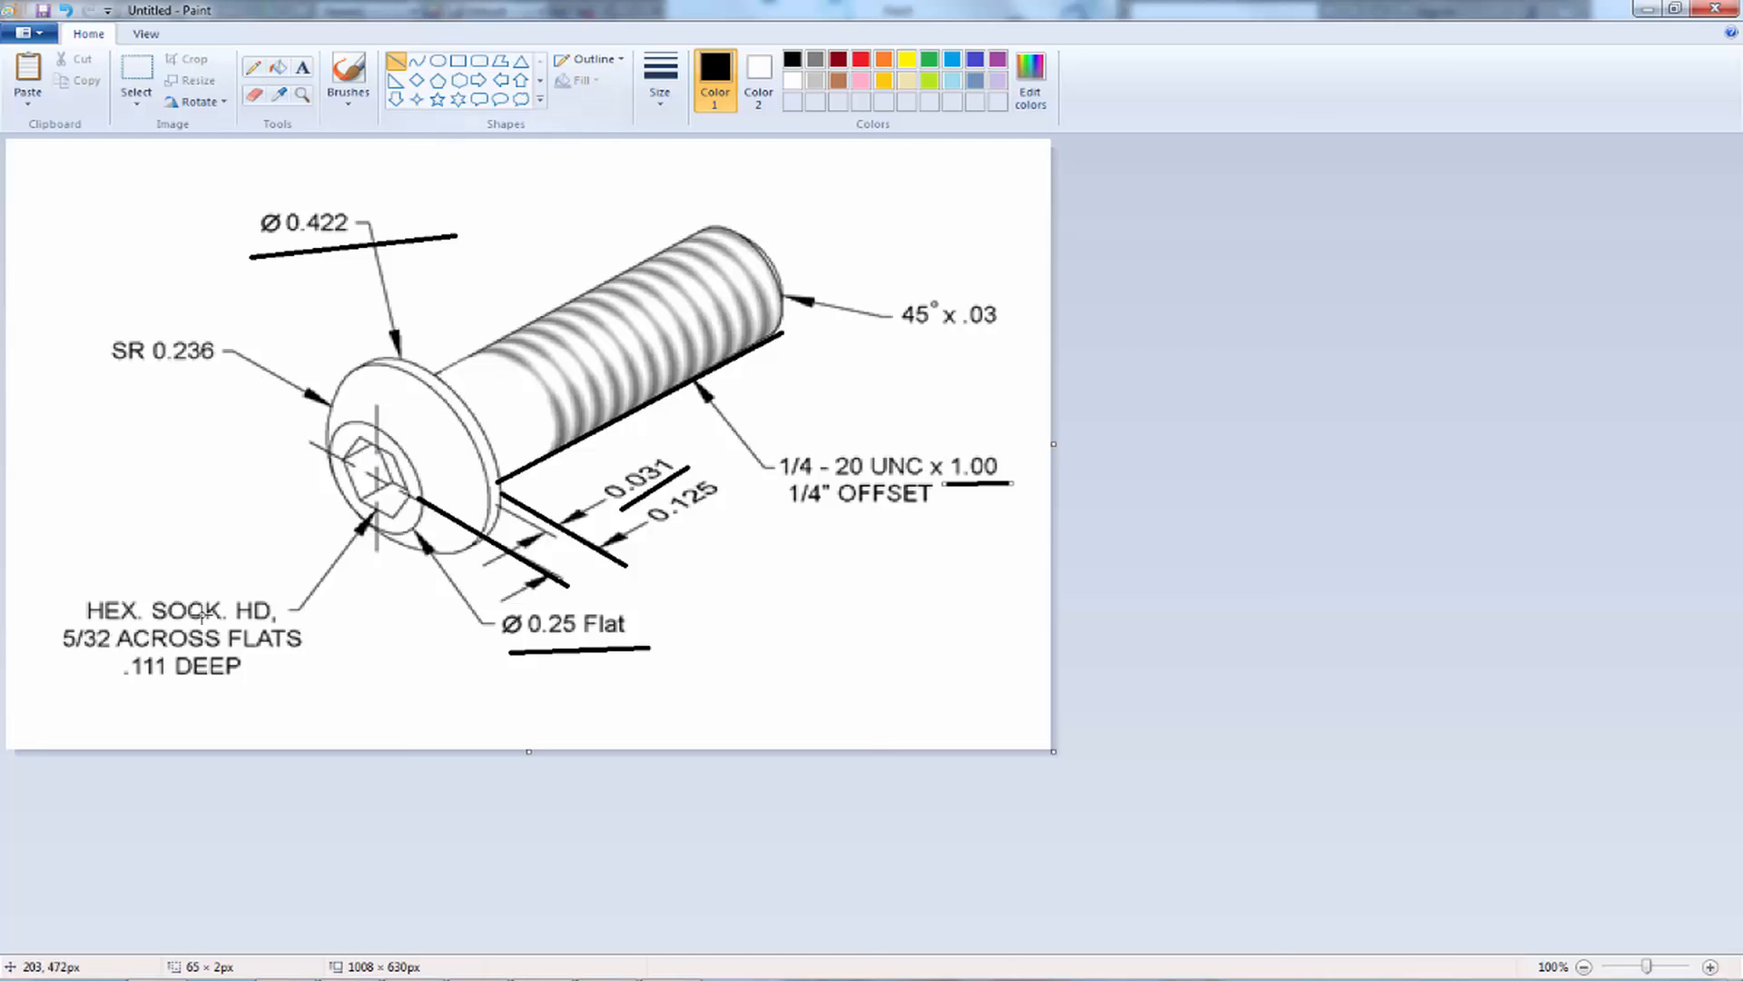
drag(33, 648, 316, 654)
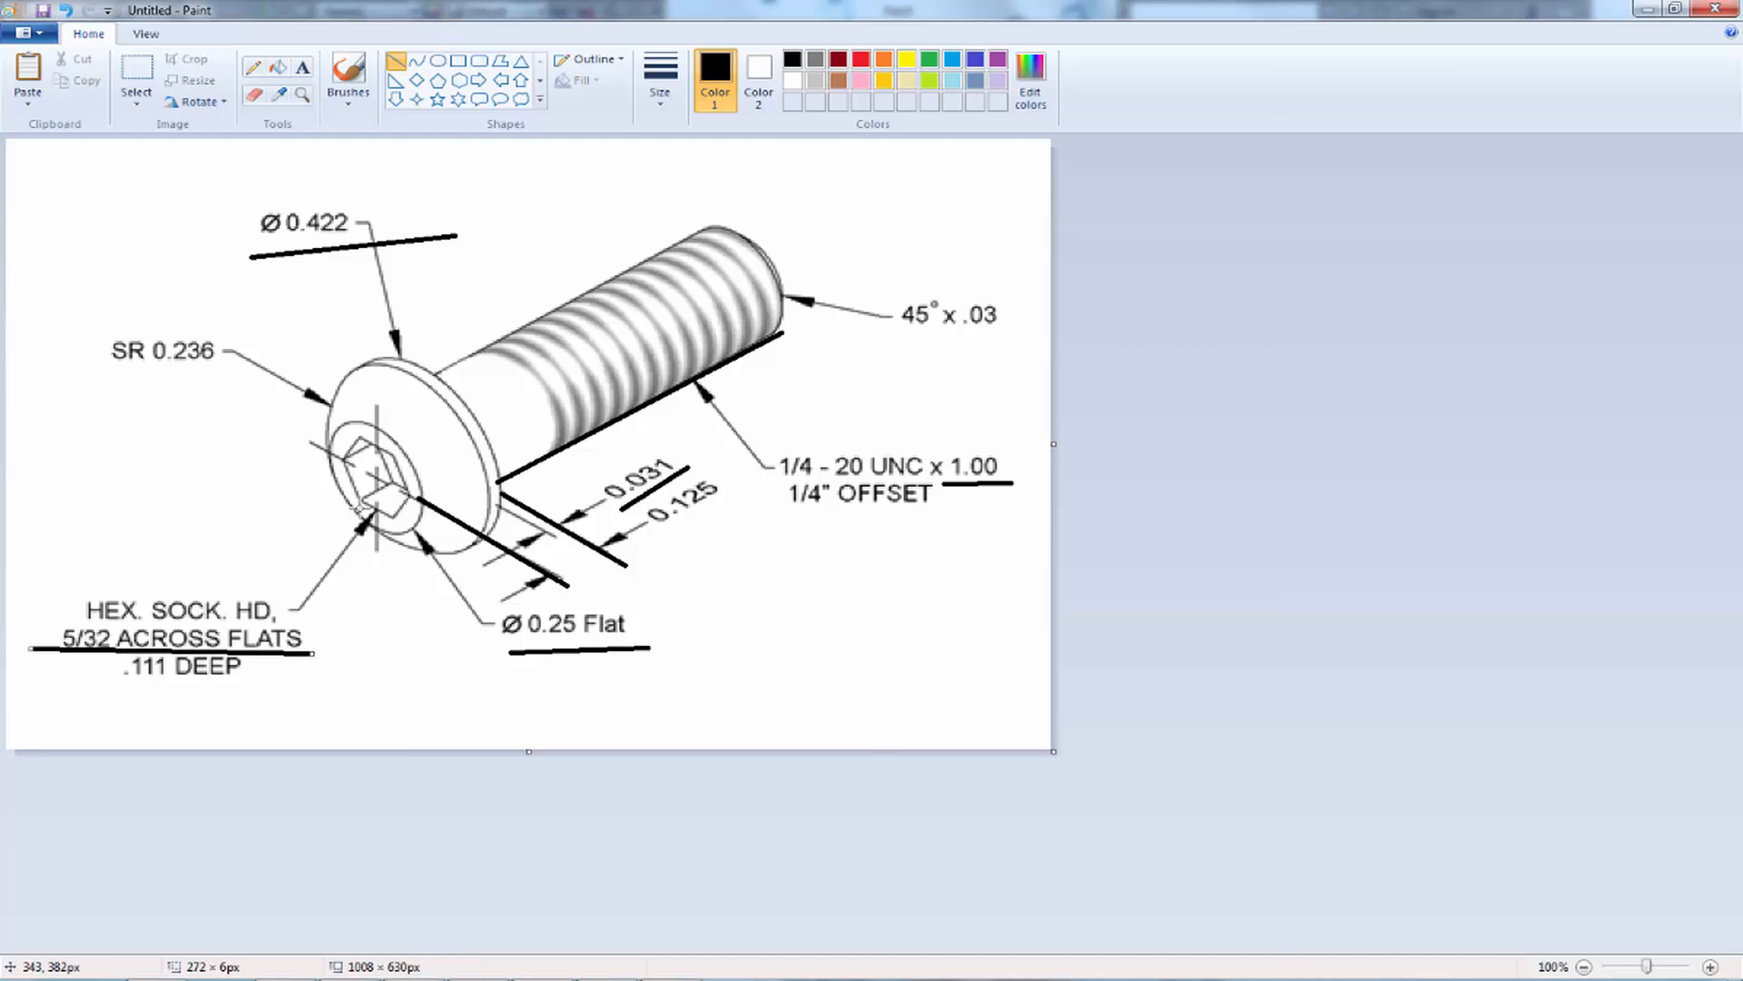
drag(356, 501, 419, 528)
drag(352, 435, 411, 457)
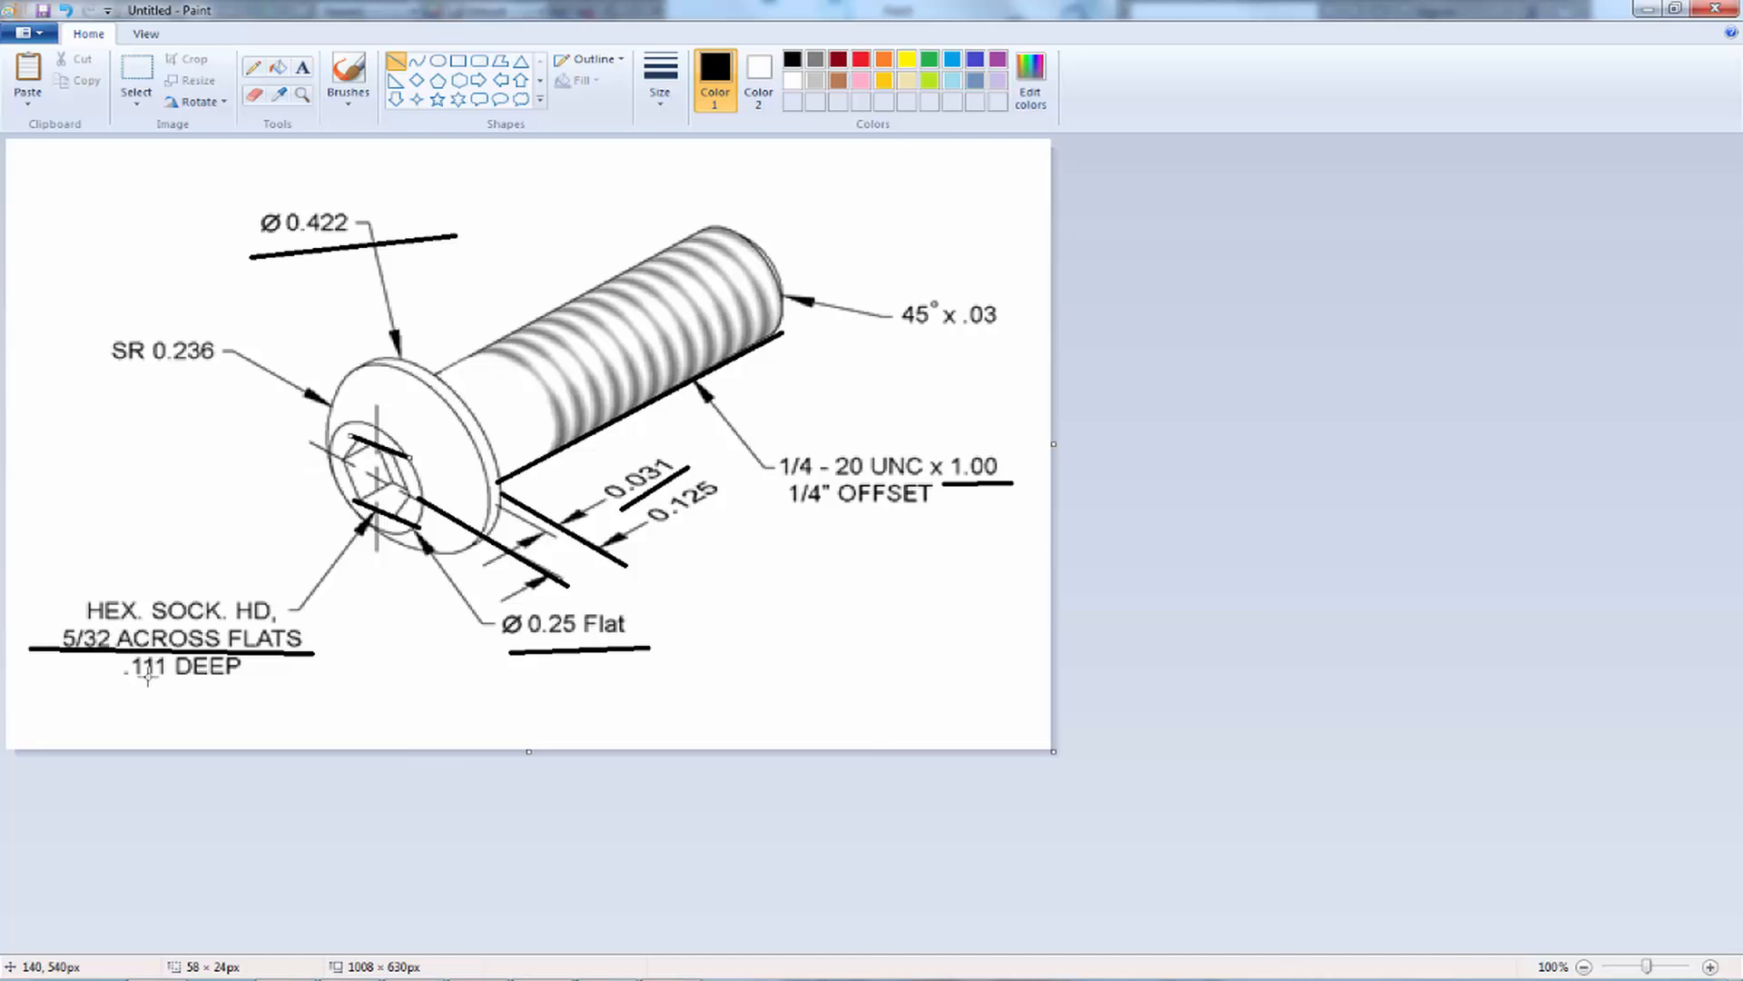
drag(113, 679, 245, 683)
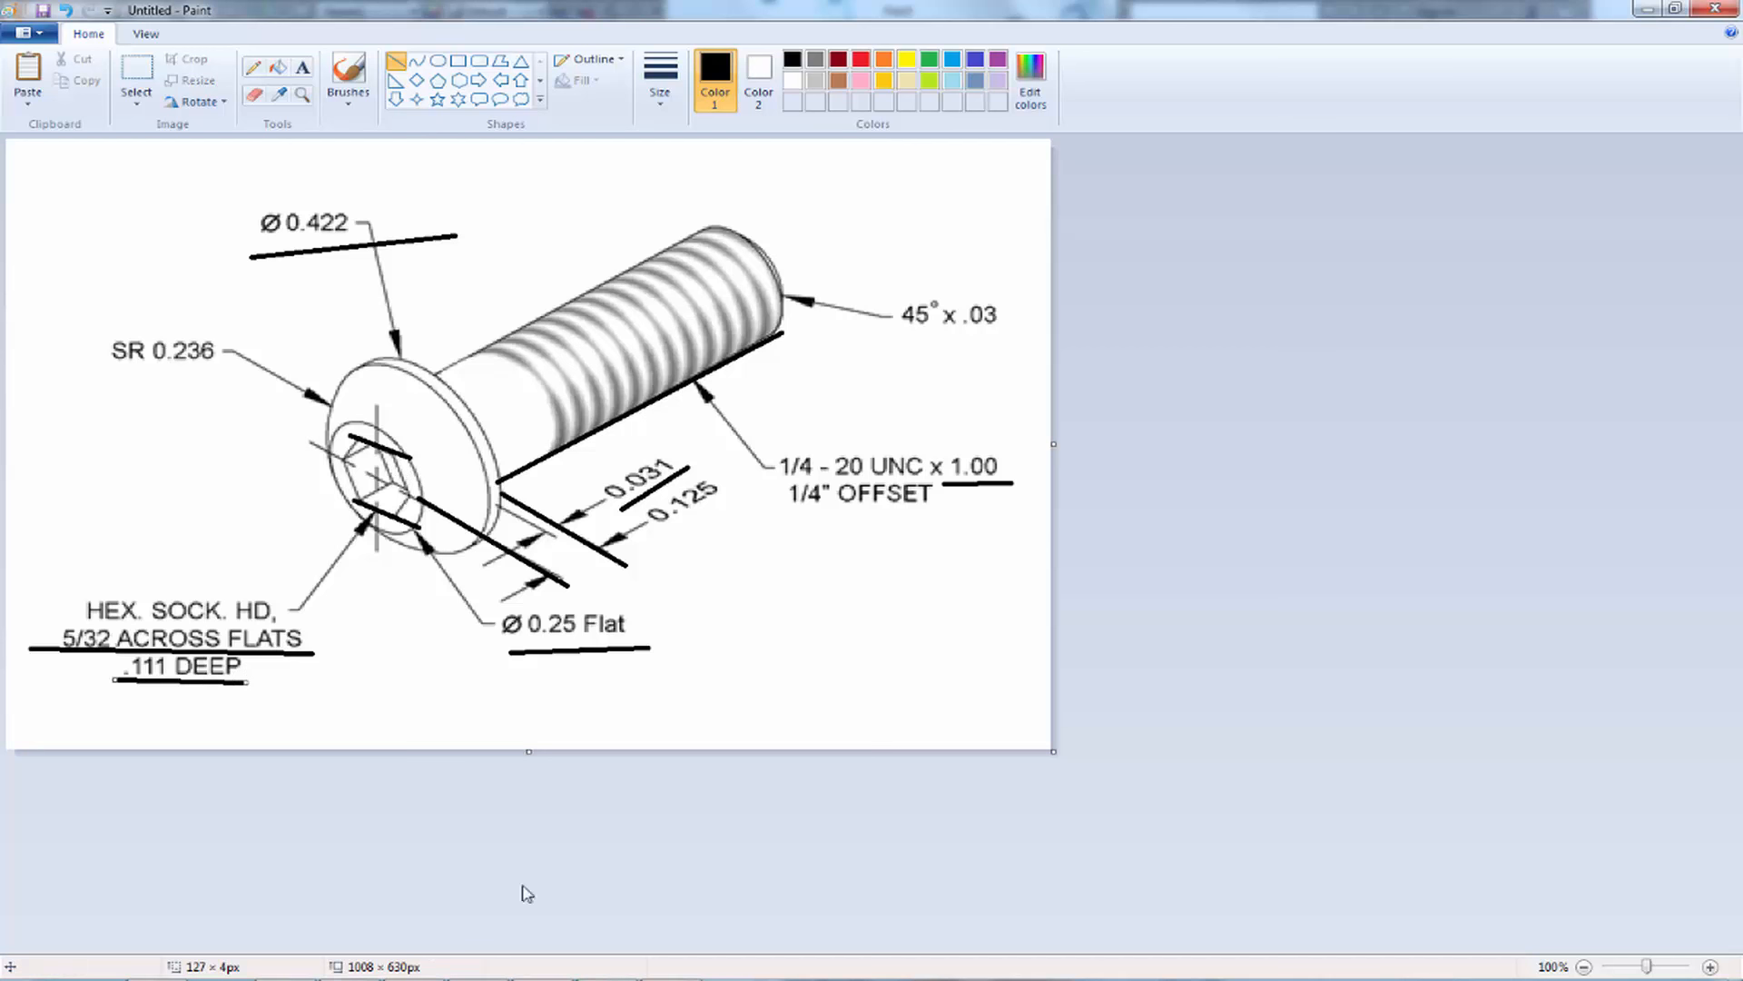
Switch back to Inventor and start a 2D sketch on the flat circular front face of the screw head
click(547, 979)
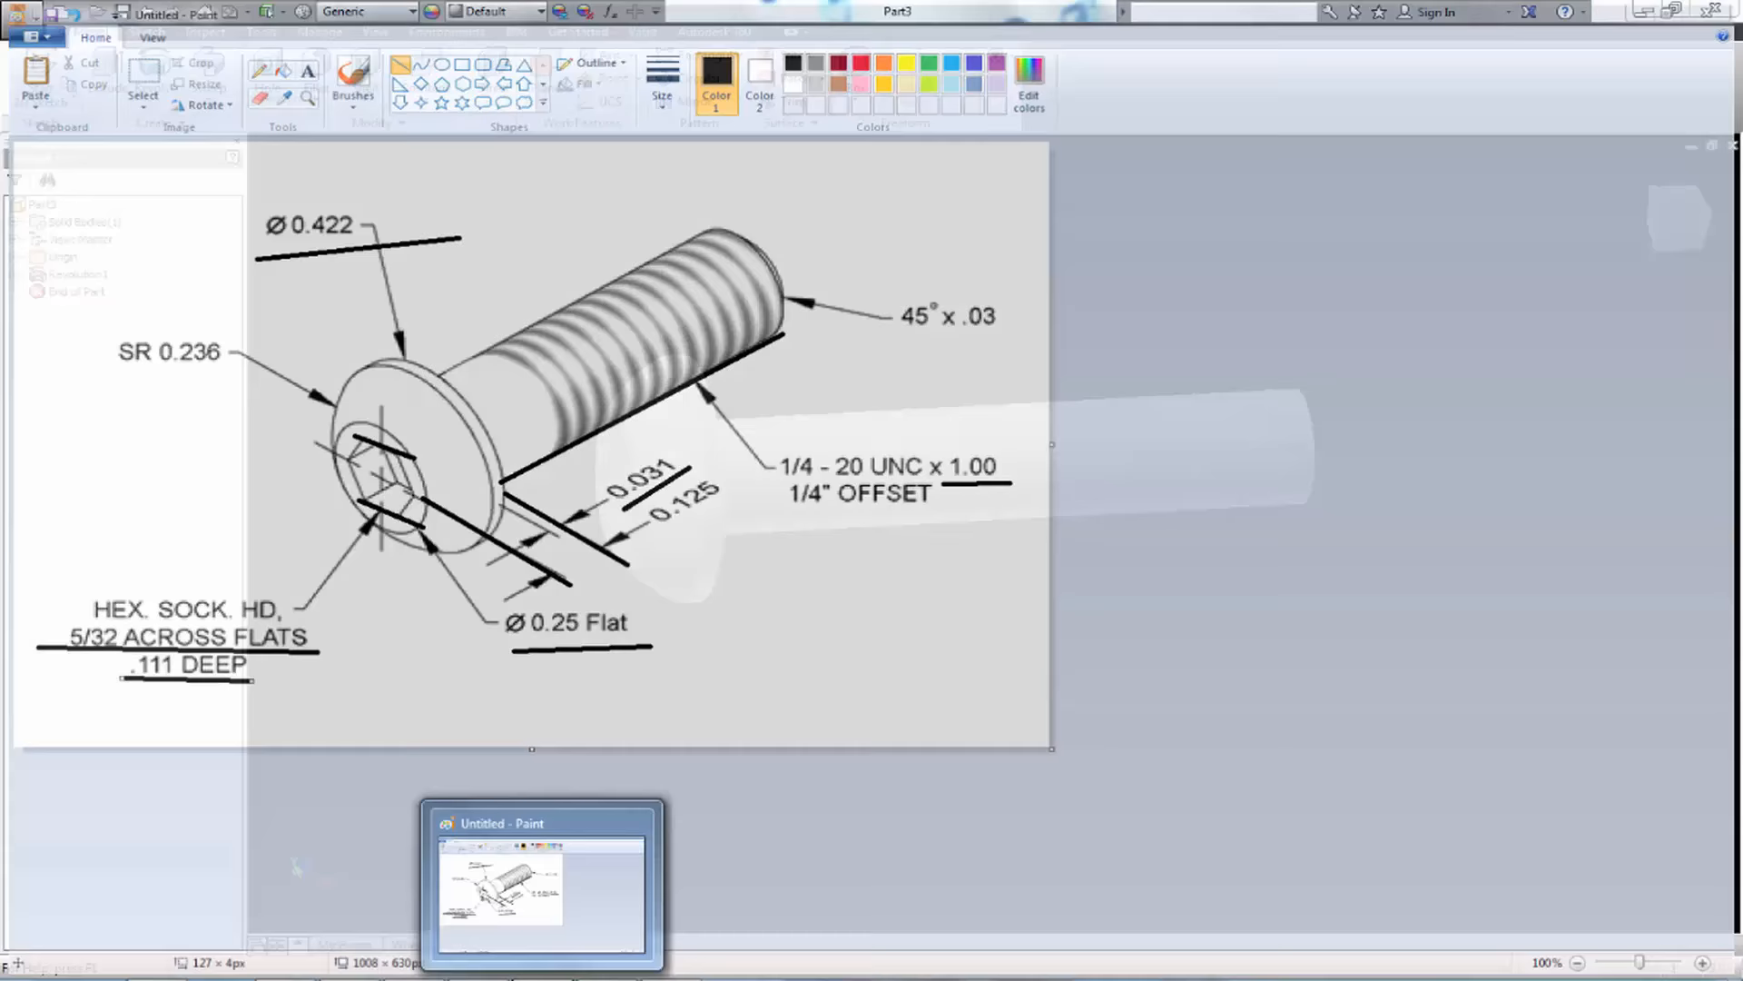
click(9, 80)
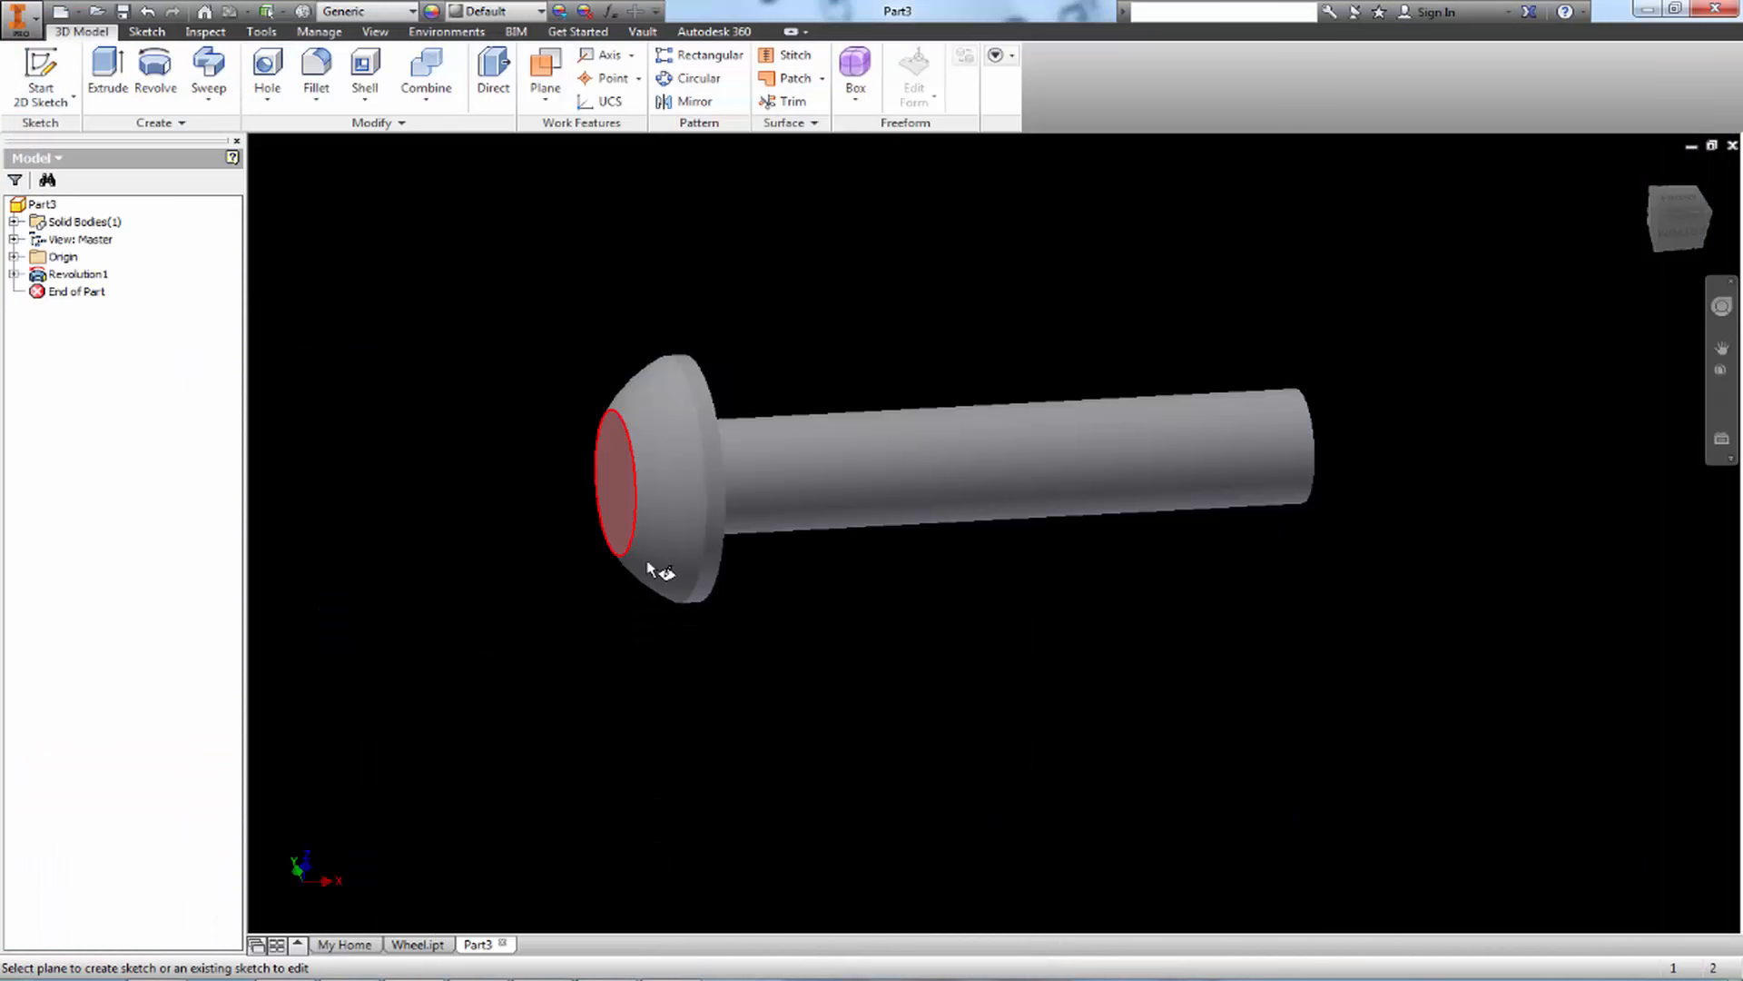
click(623, 509)
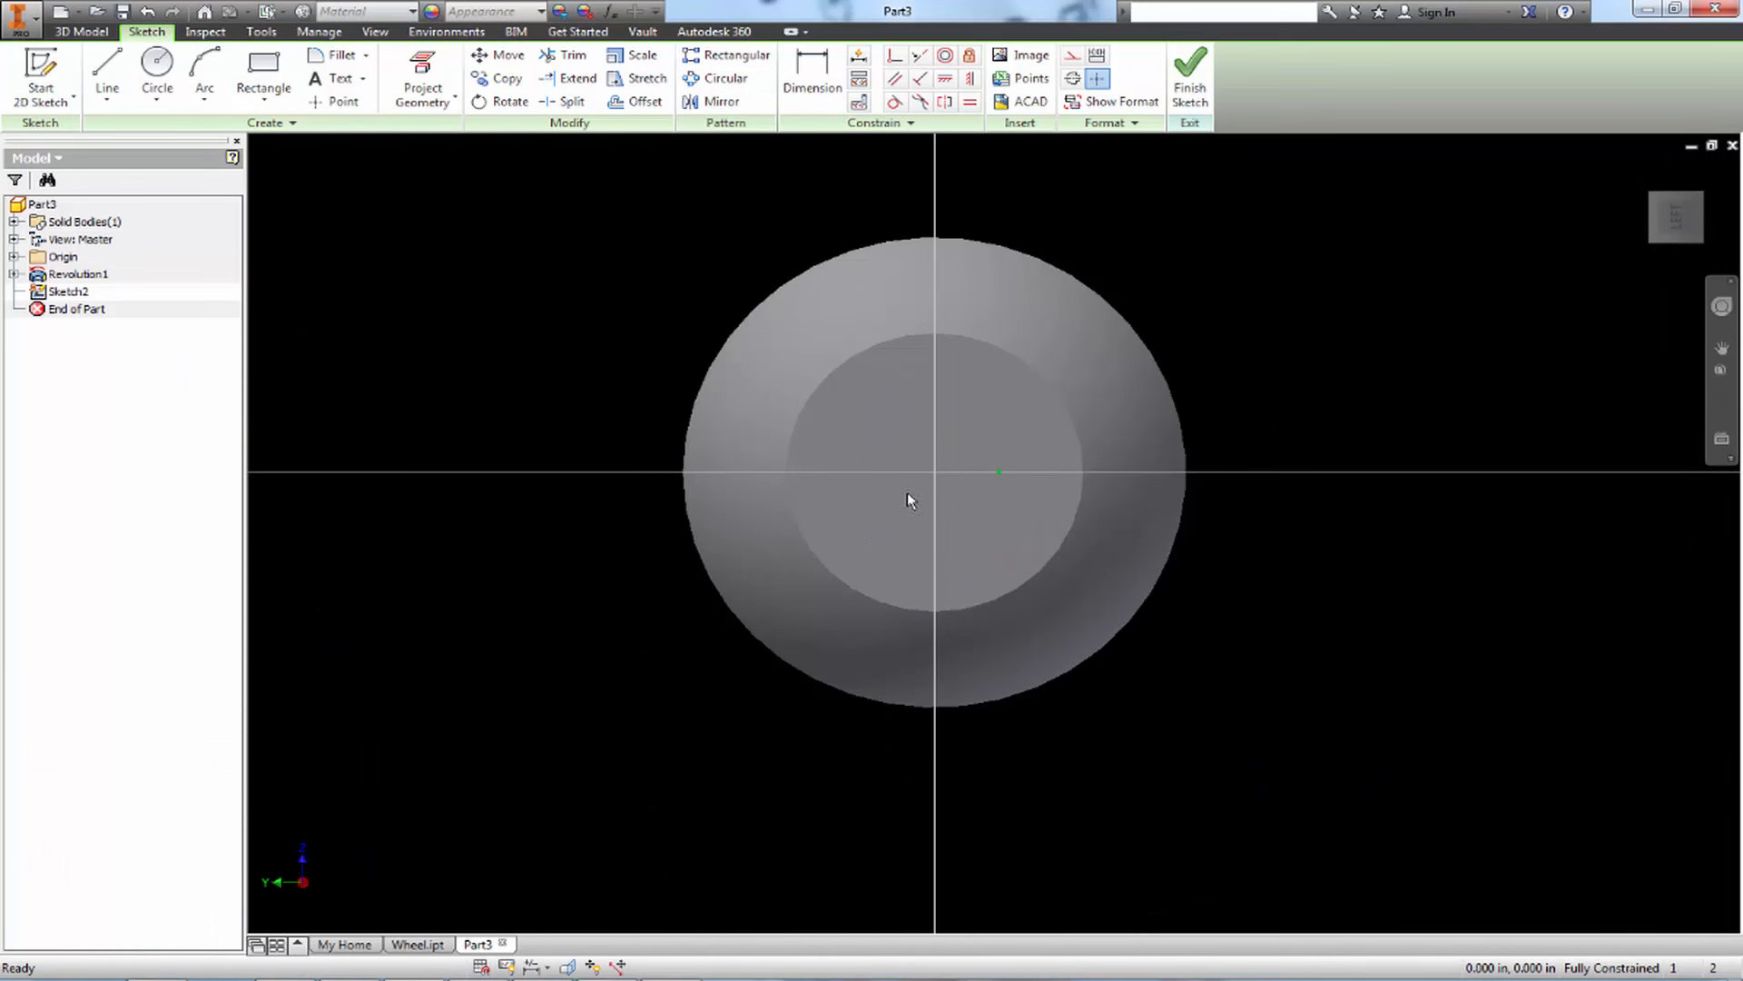
Draw a six-sided polygon about .145 in across flats, centred on the head's flat face
click(261, 103)
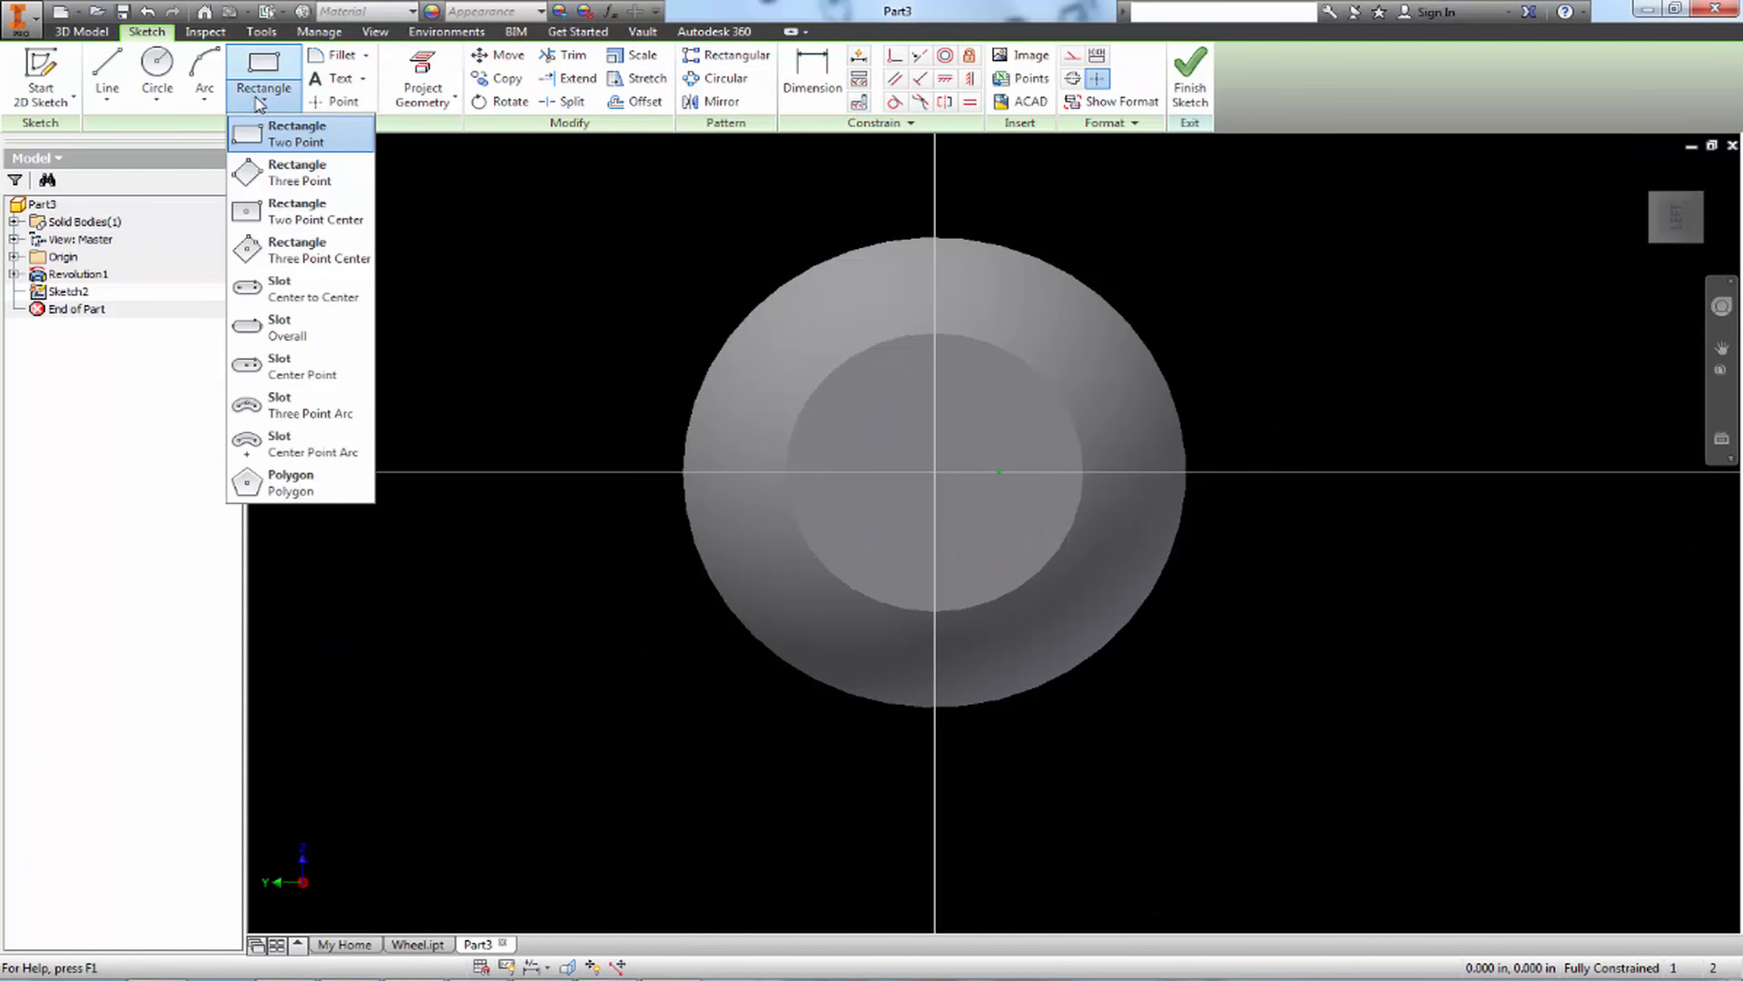
click(300, 490)
text(6)
click(935, 472)
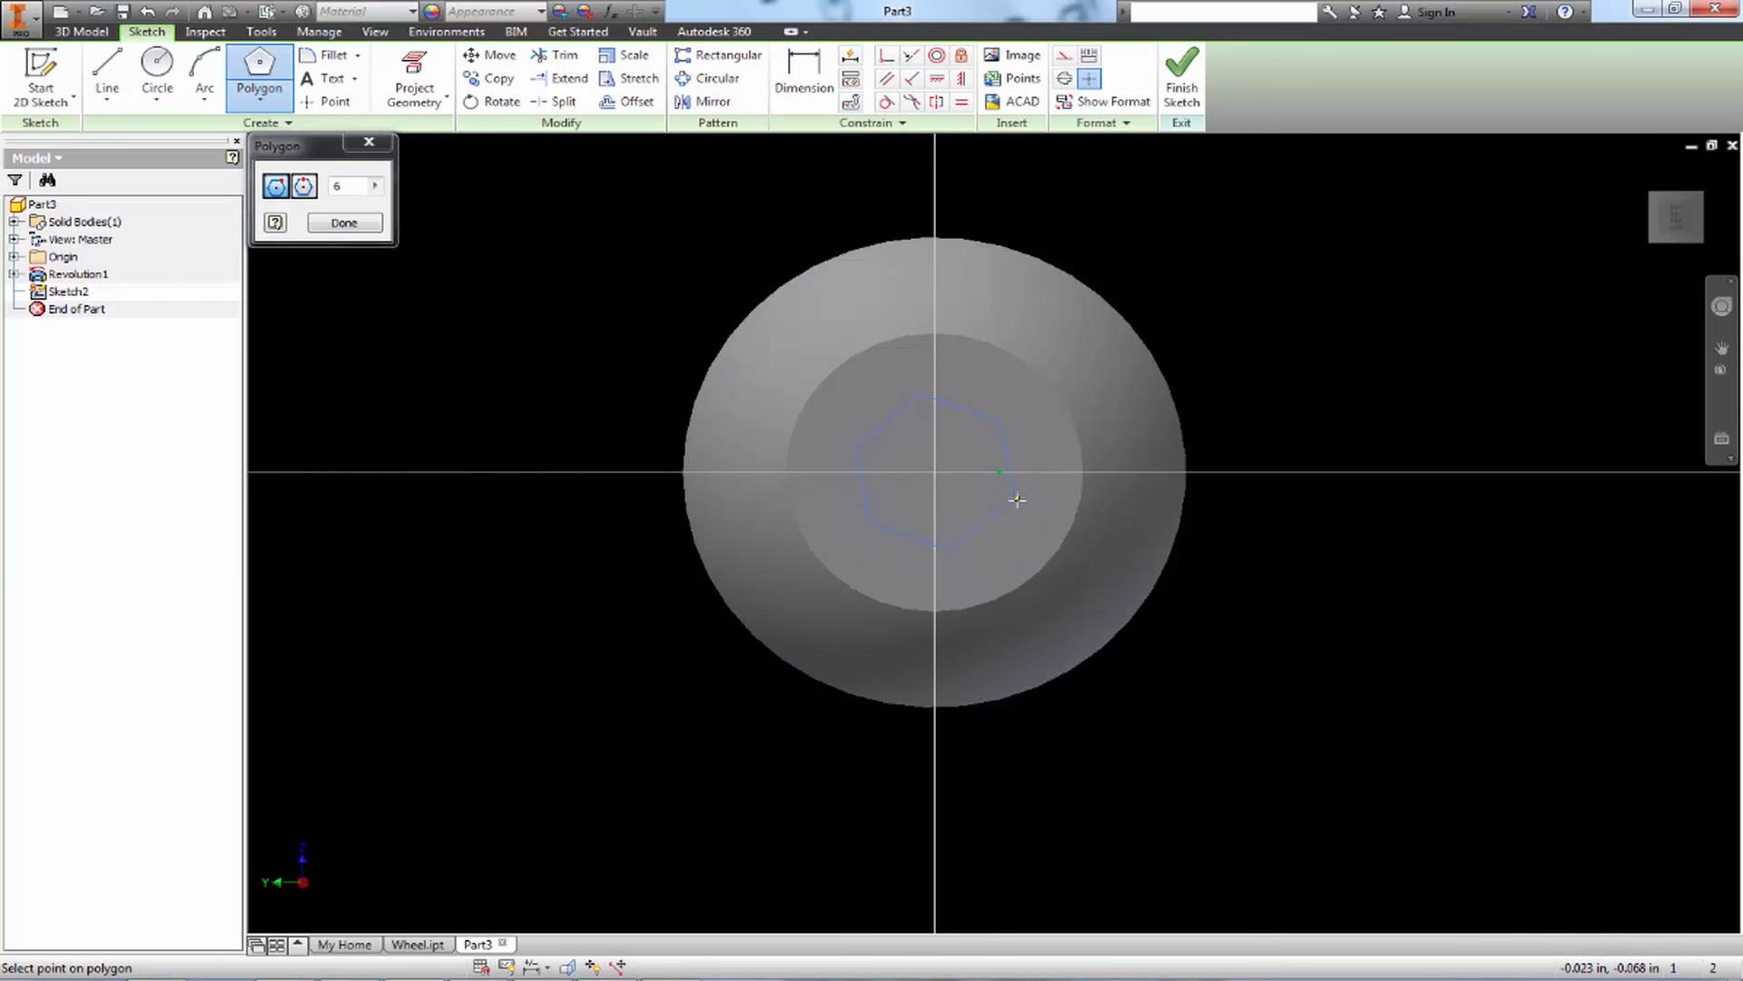
click(1012, 524)
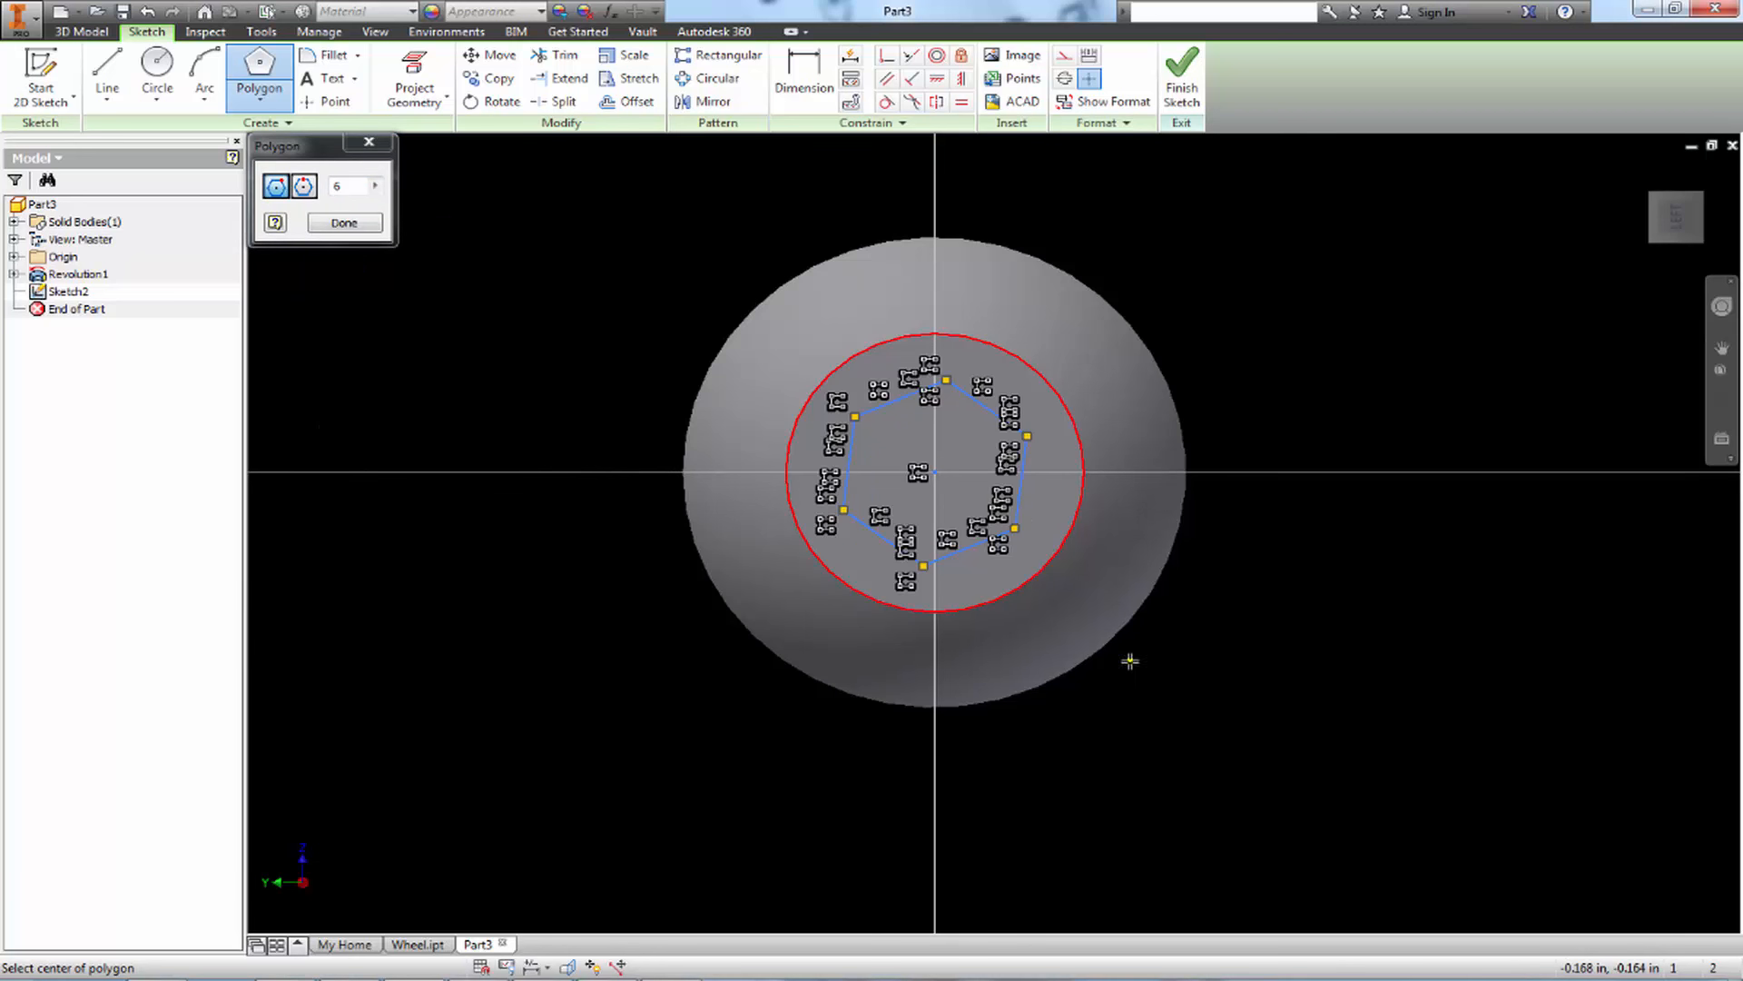
key(Escape)
middle_drag(1105, 623, 1048, 576)
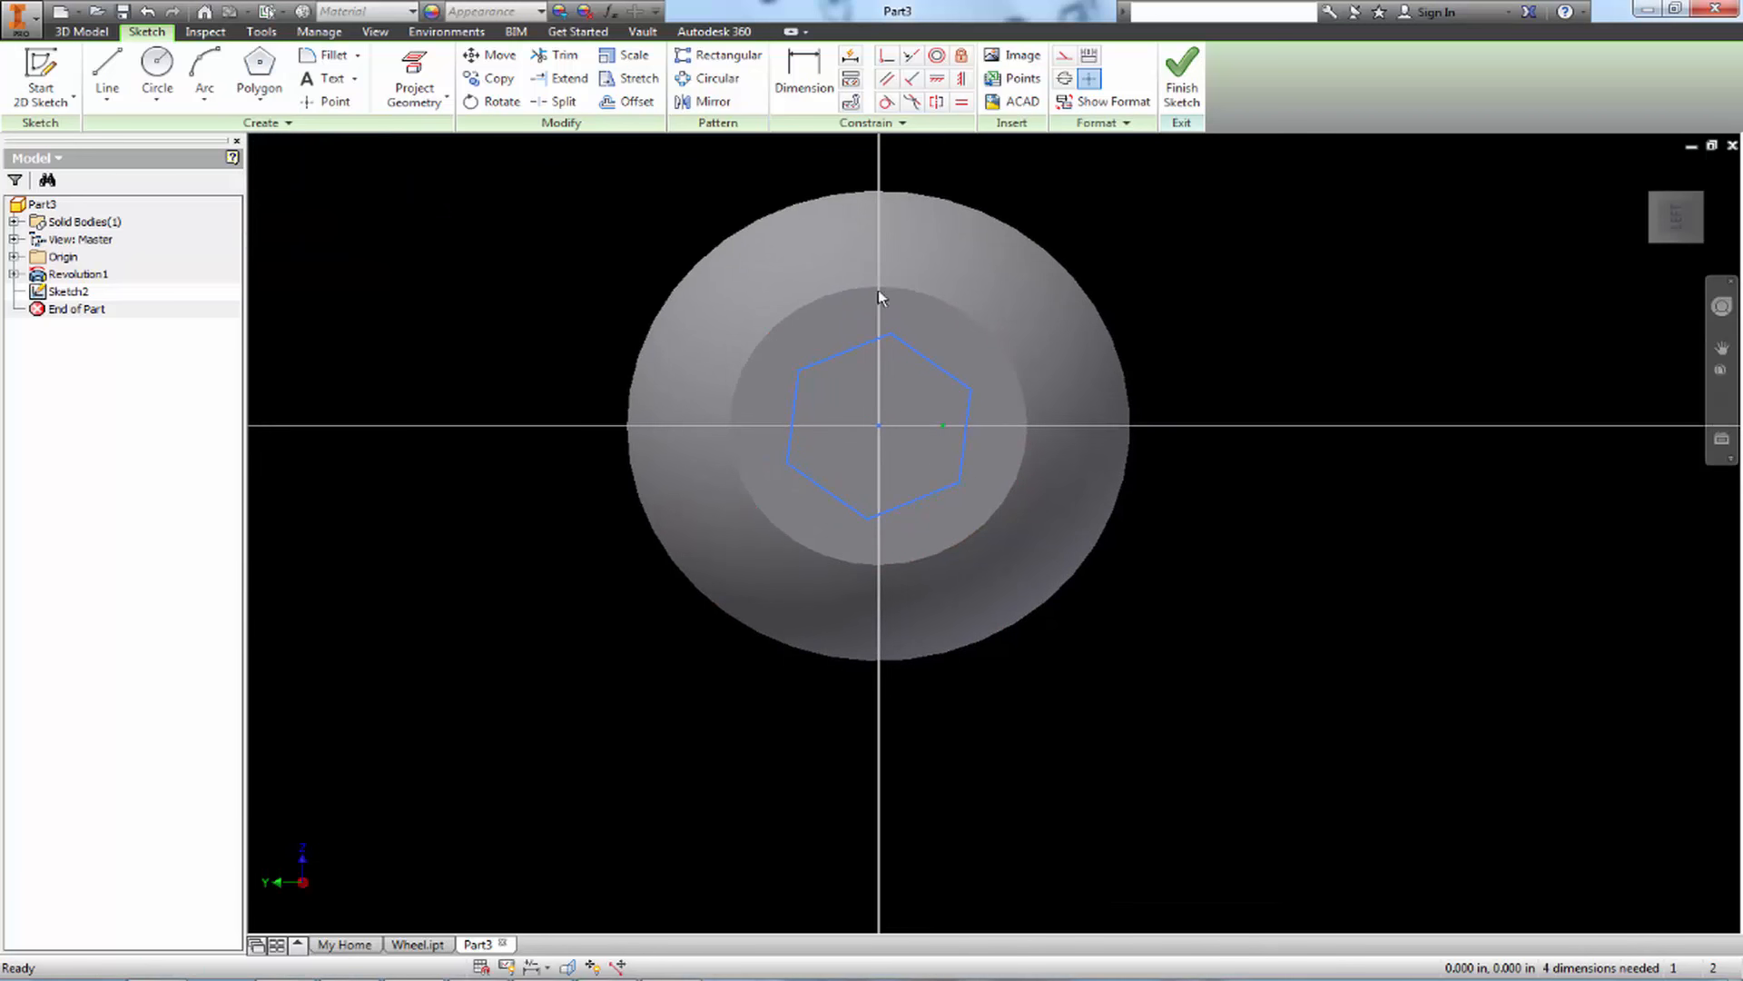
Dimension the distance between two opposite sides of the hexagon as 5/32 in and finish the sketch
key(d)
click(820, 487)
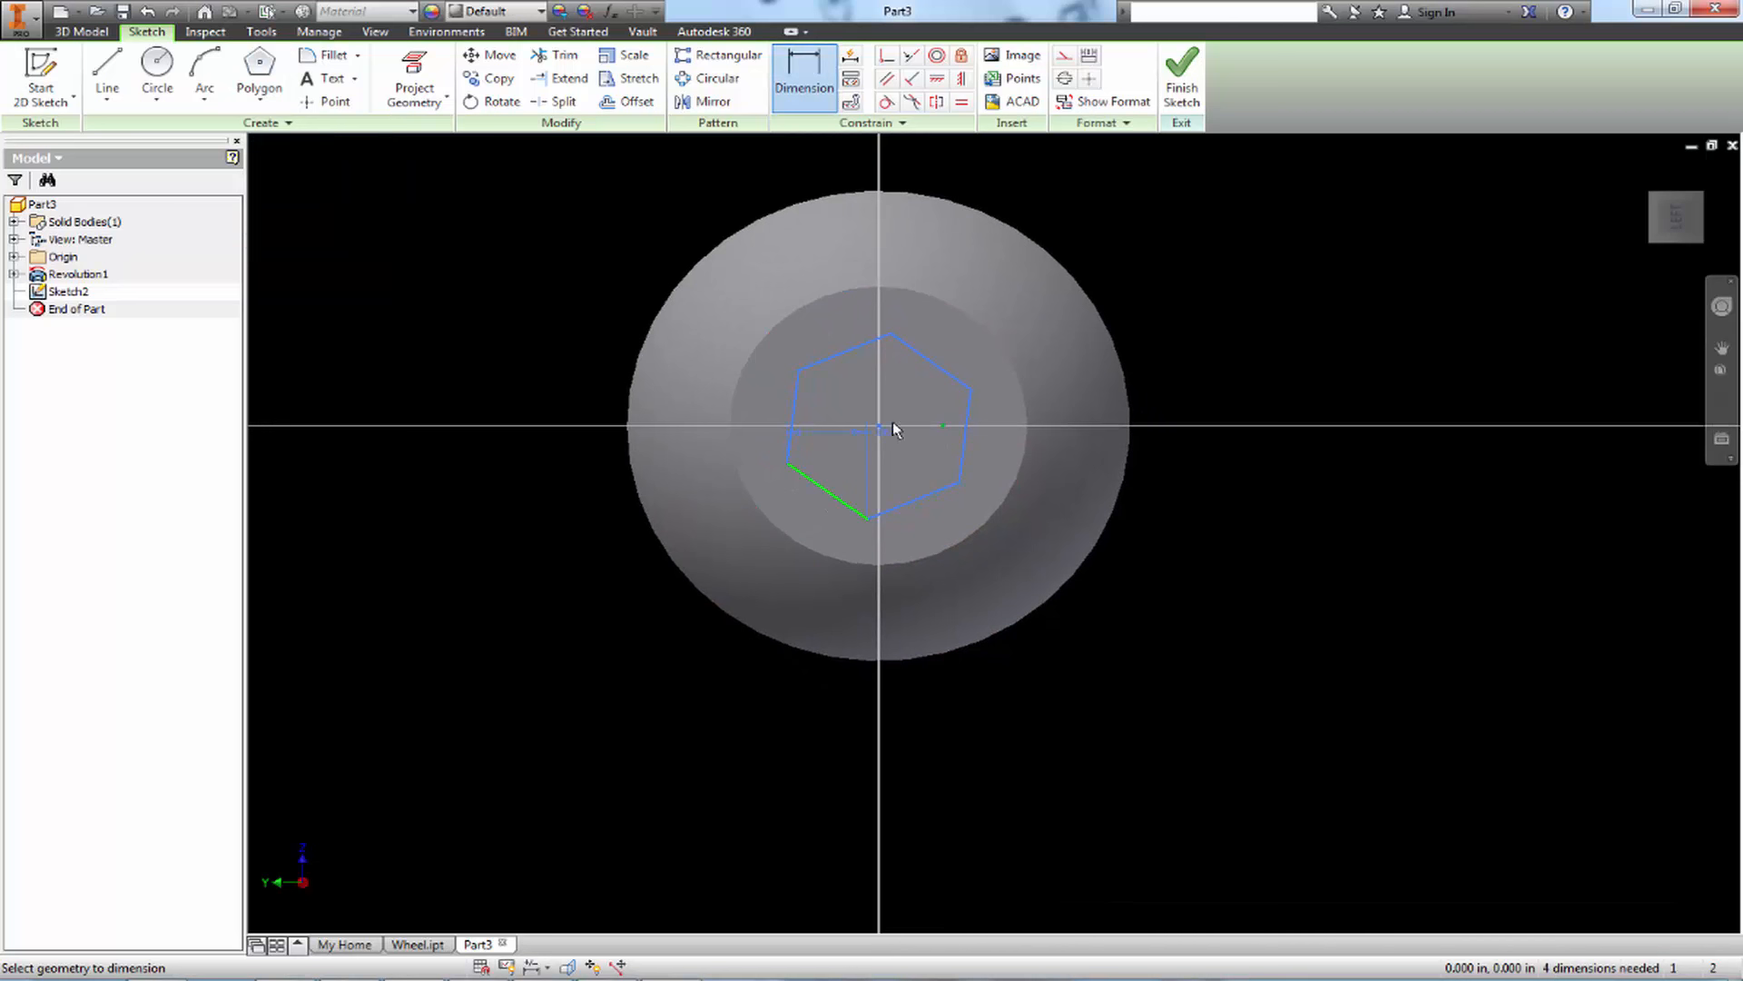
click(941, 371)
click(1122, 599)
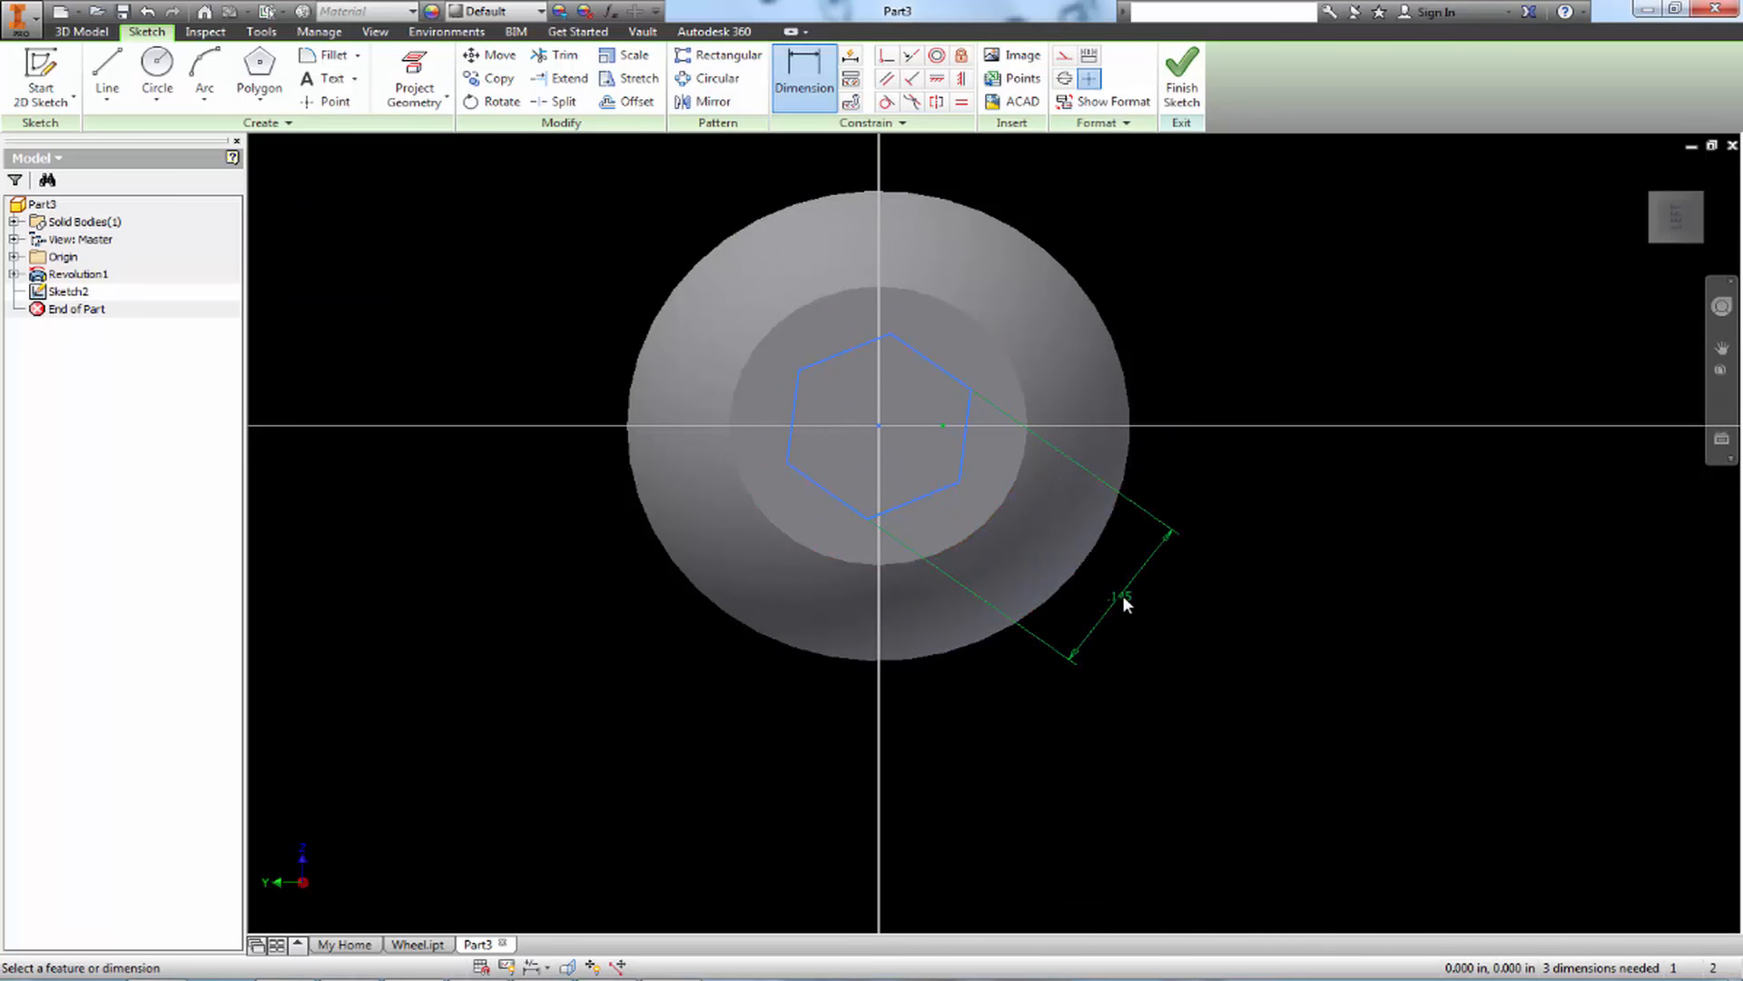
text(5)
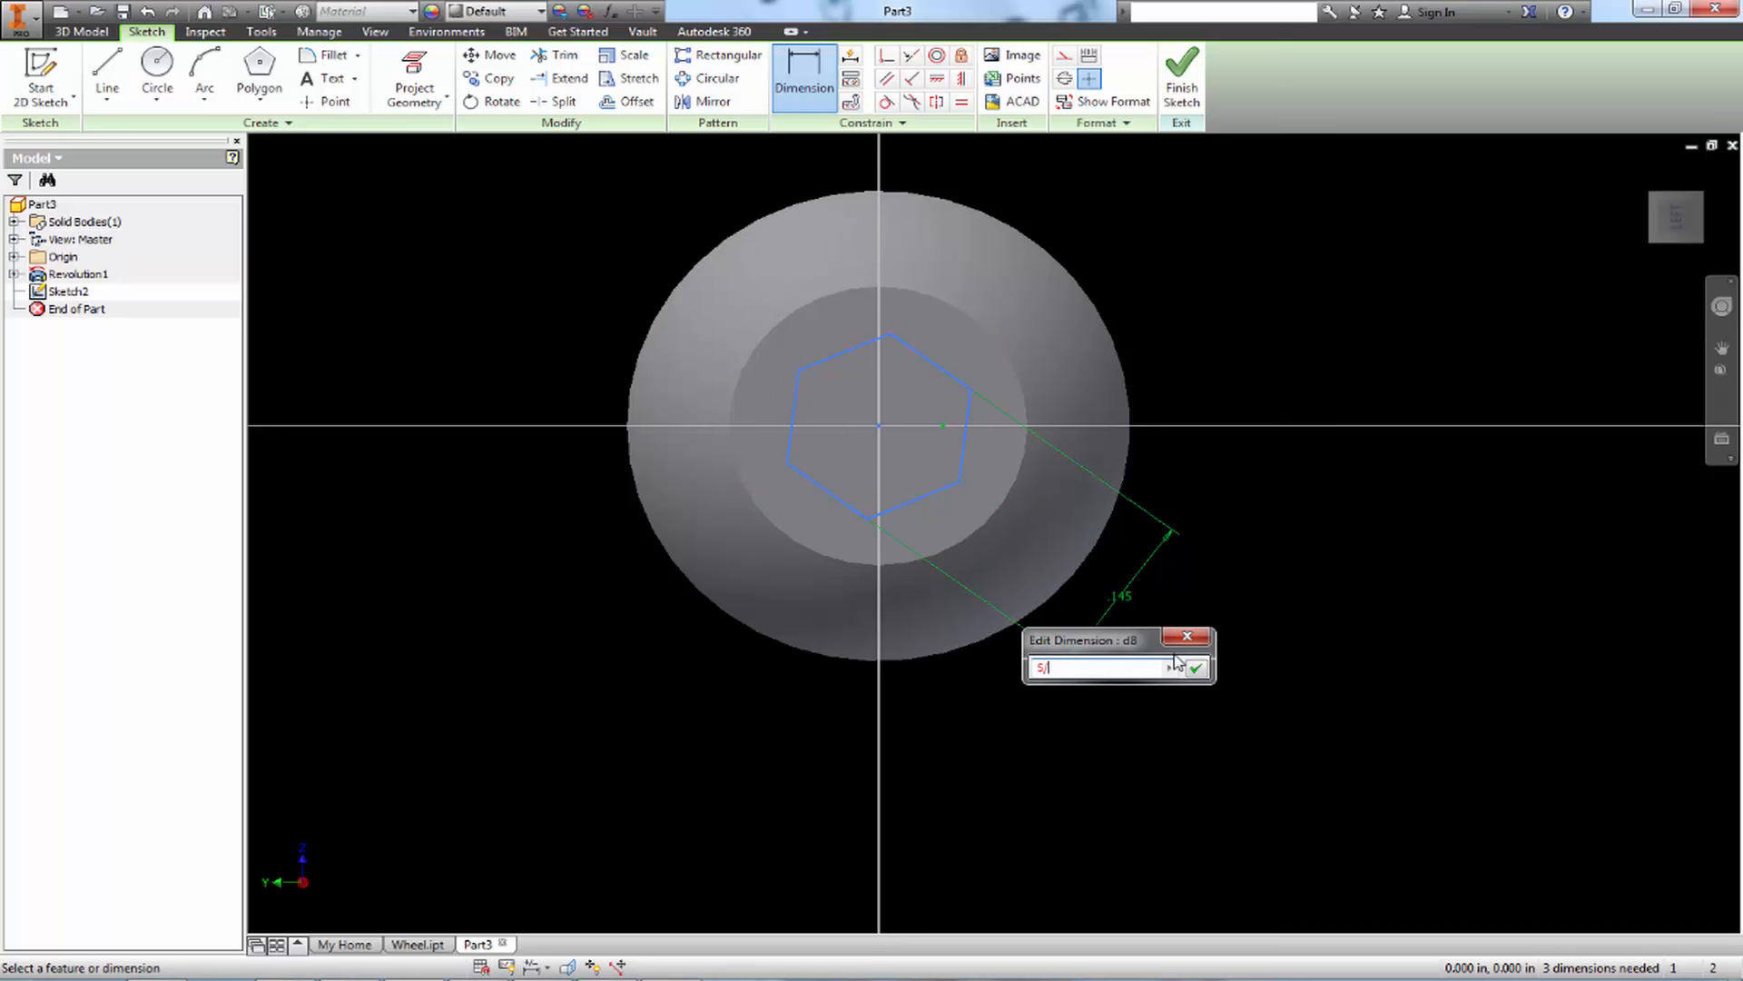
text(/32)
key(Return)
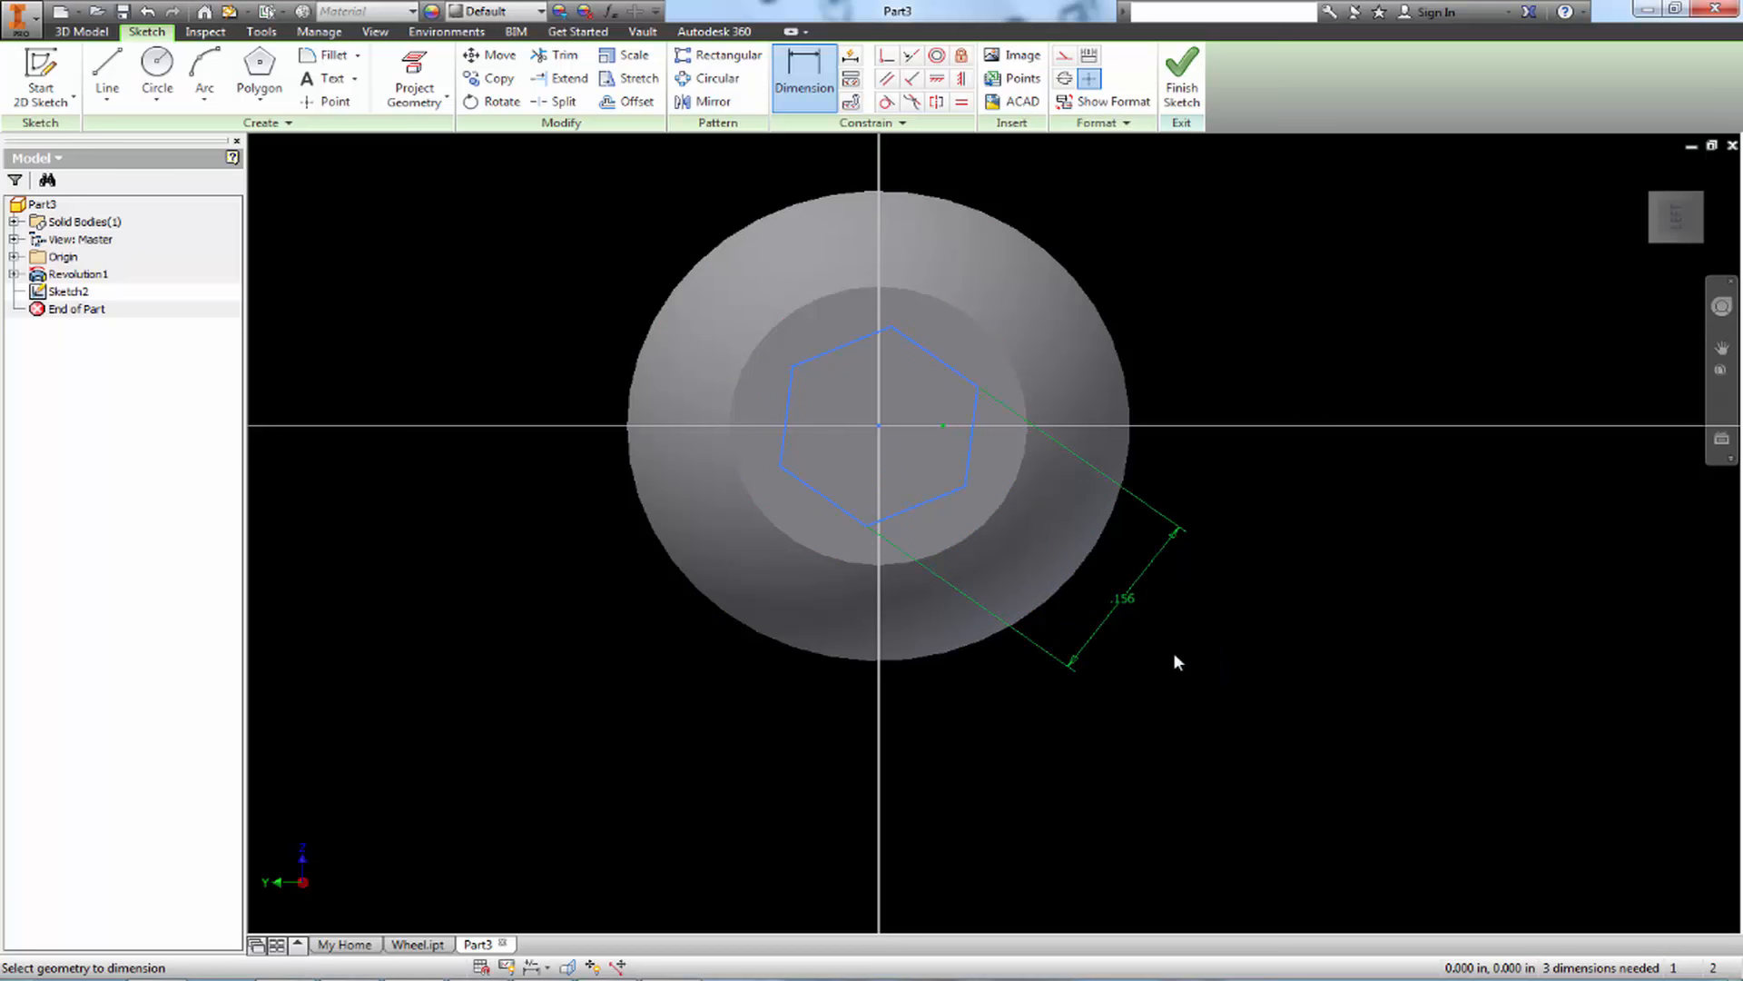
click(1182, 72)
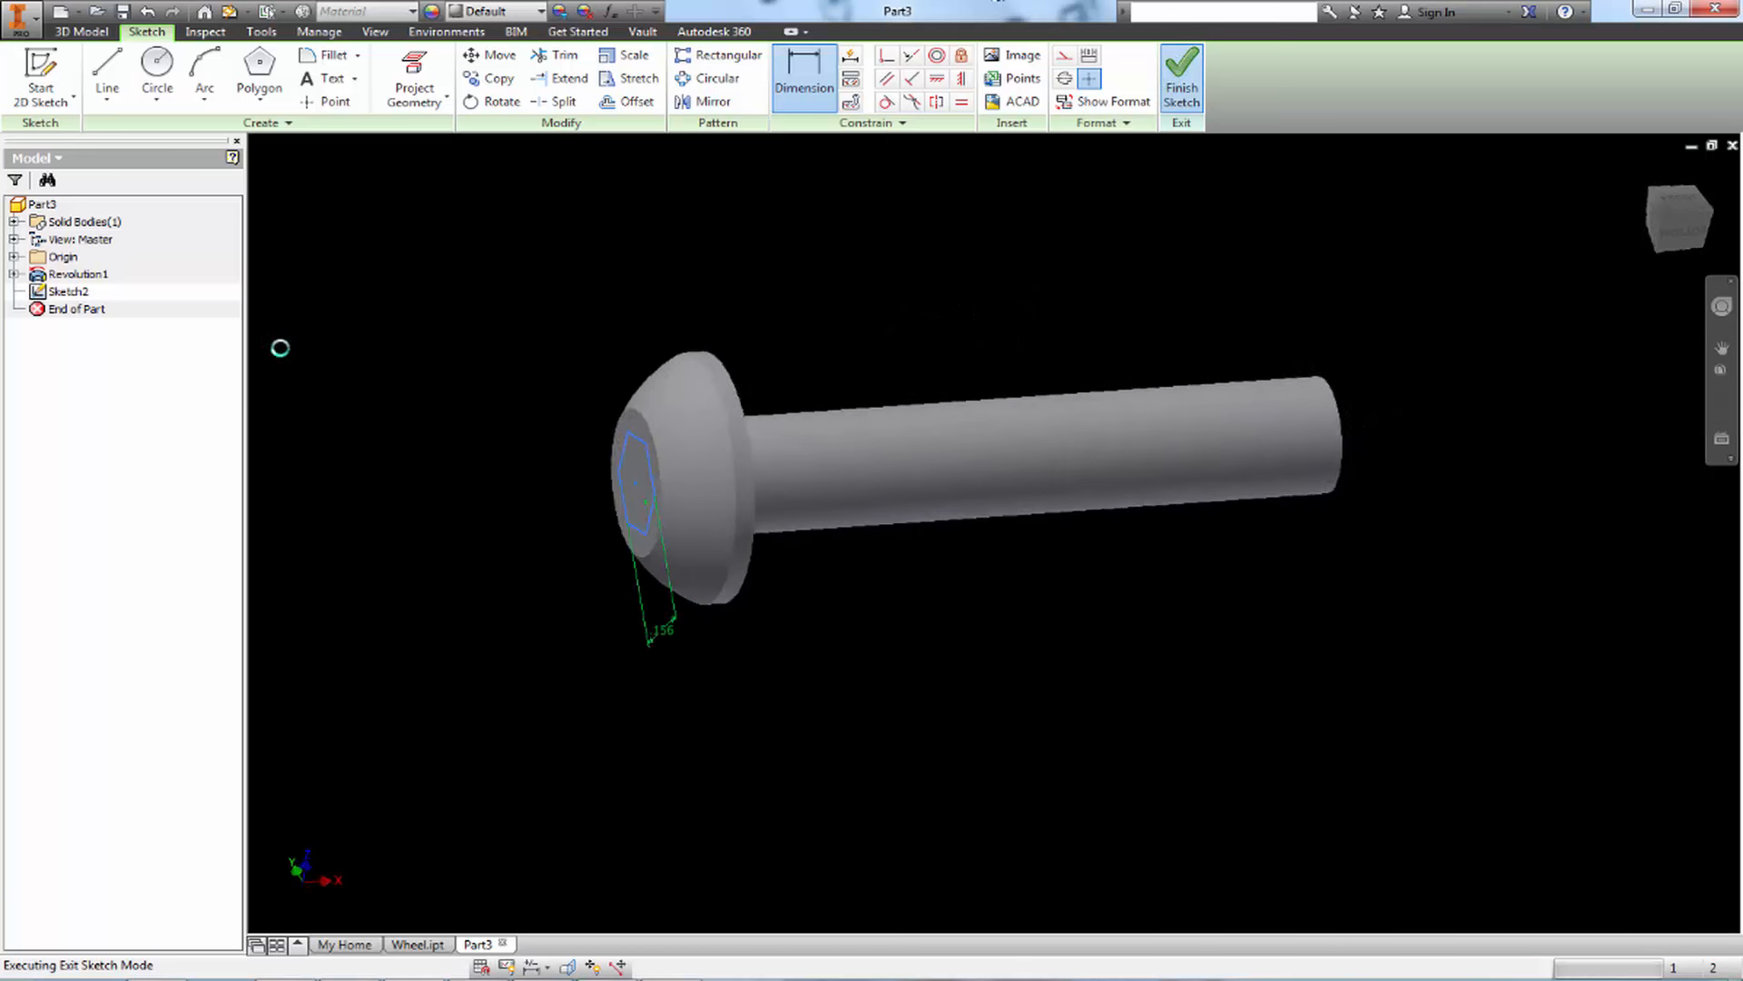
Cut the hexagon profile .111 in deep into the screw head with Extrude to form the hex socket
click(107, 74)
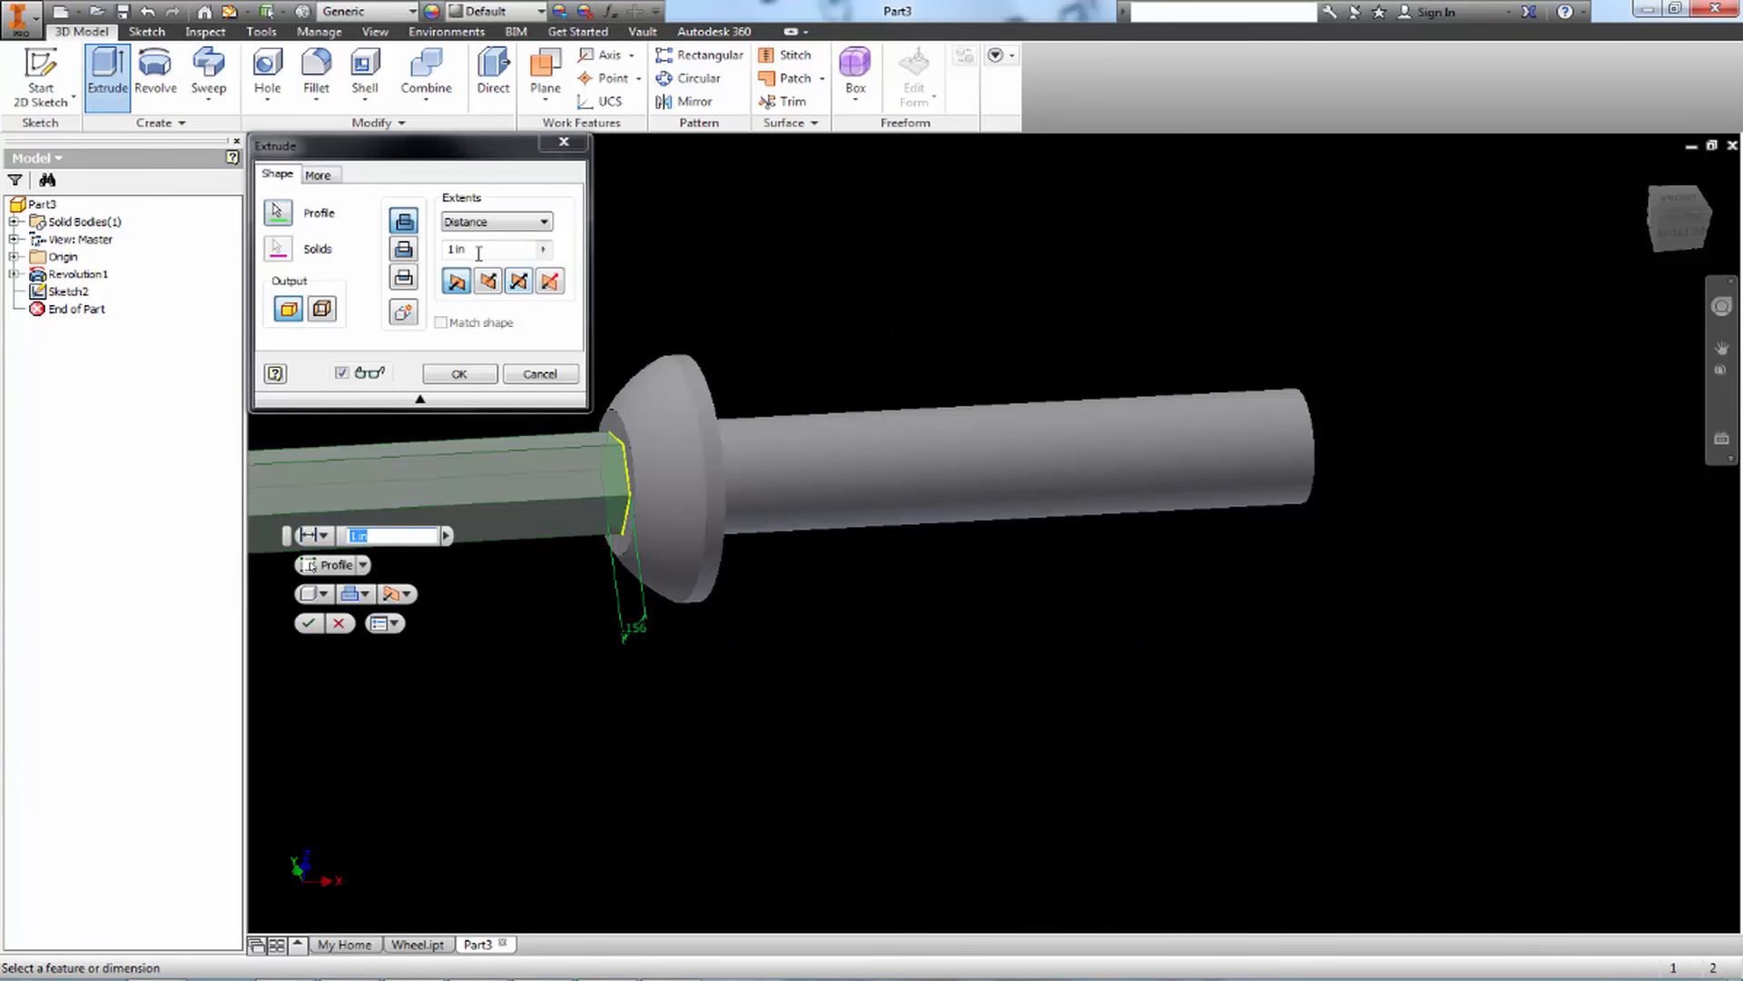
click(407, 250)
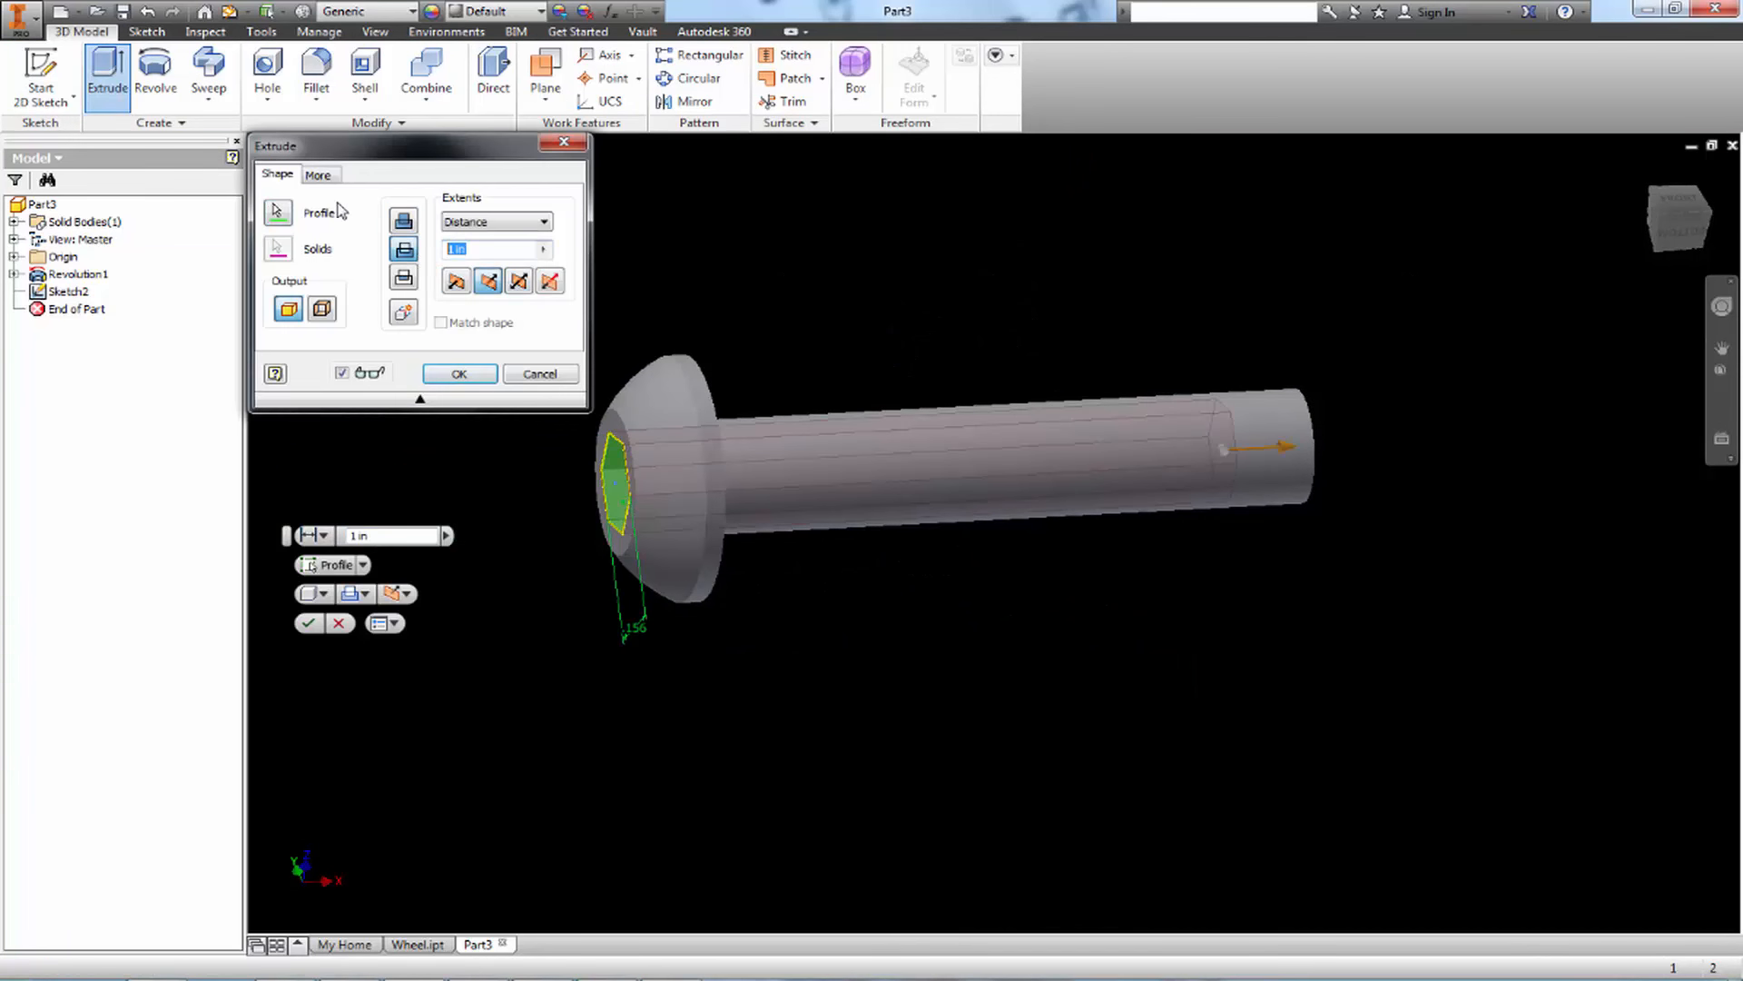
text(.111)
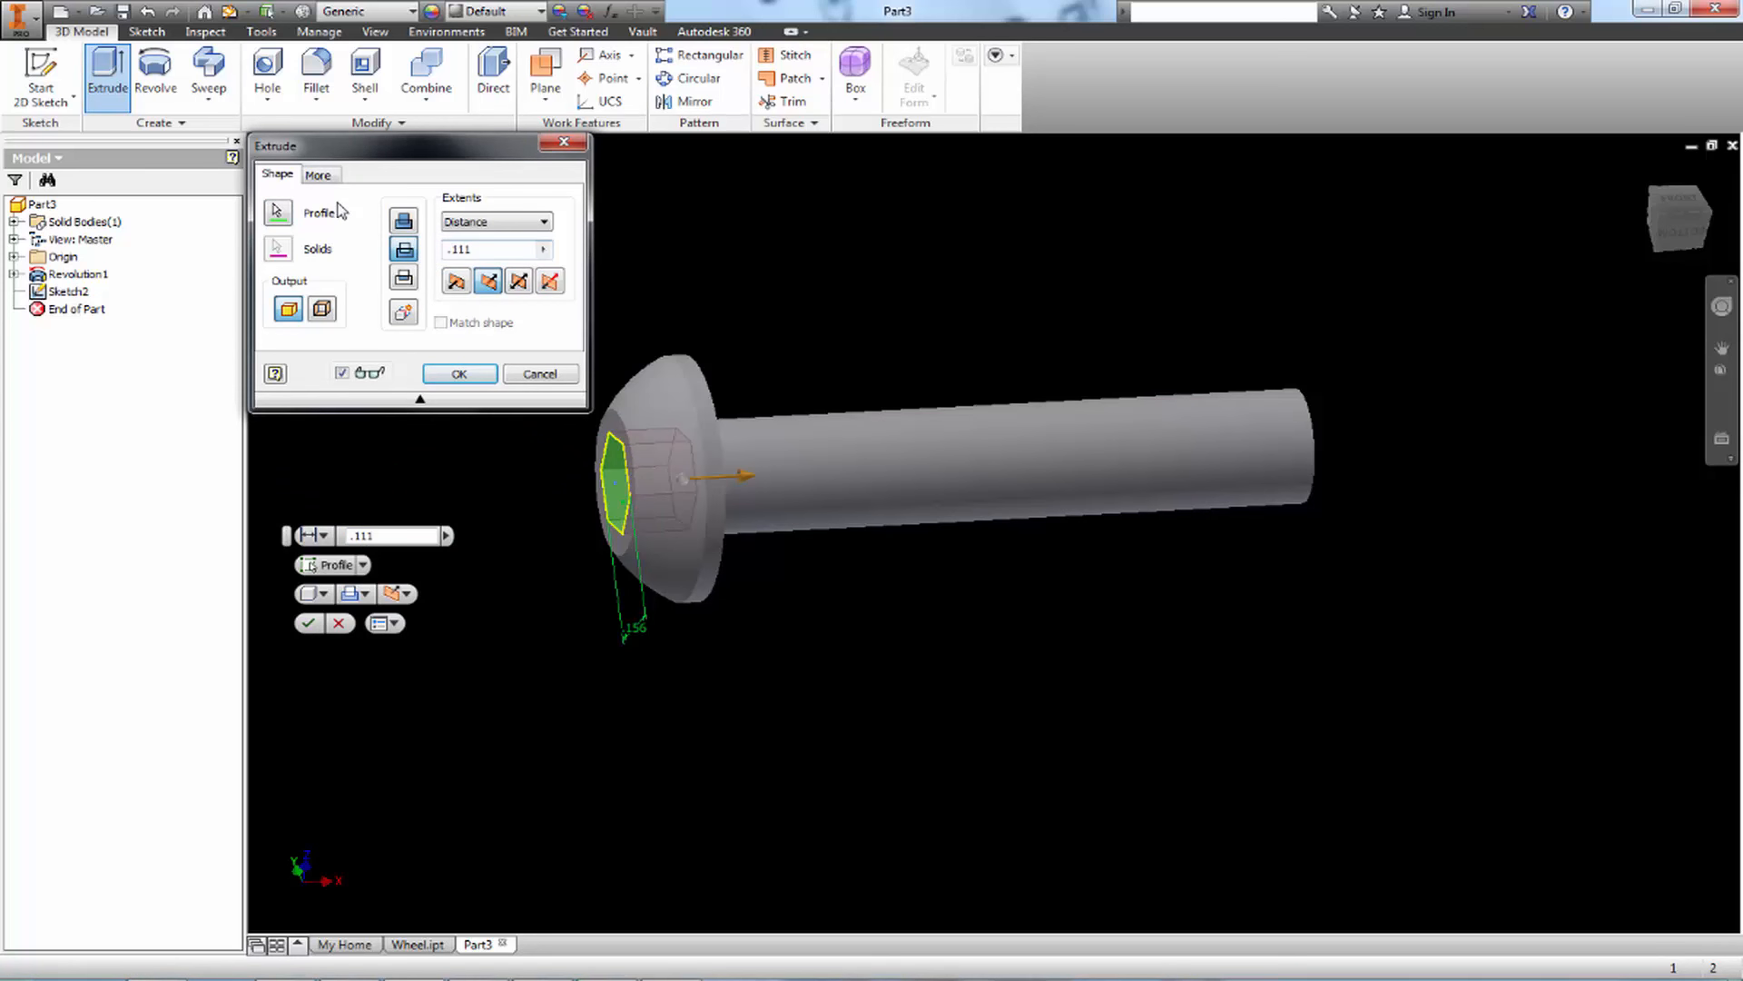
key(Return)
Switch to Paint, underline the 45° x .03 callout on the reference drawing, and return to Inventor
shift+middle_drag(821, 499, 895, 548)
scroll(1361, 491, down, 5)
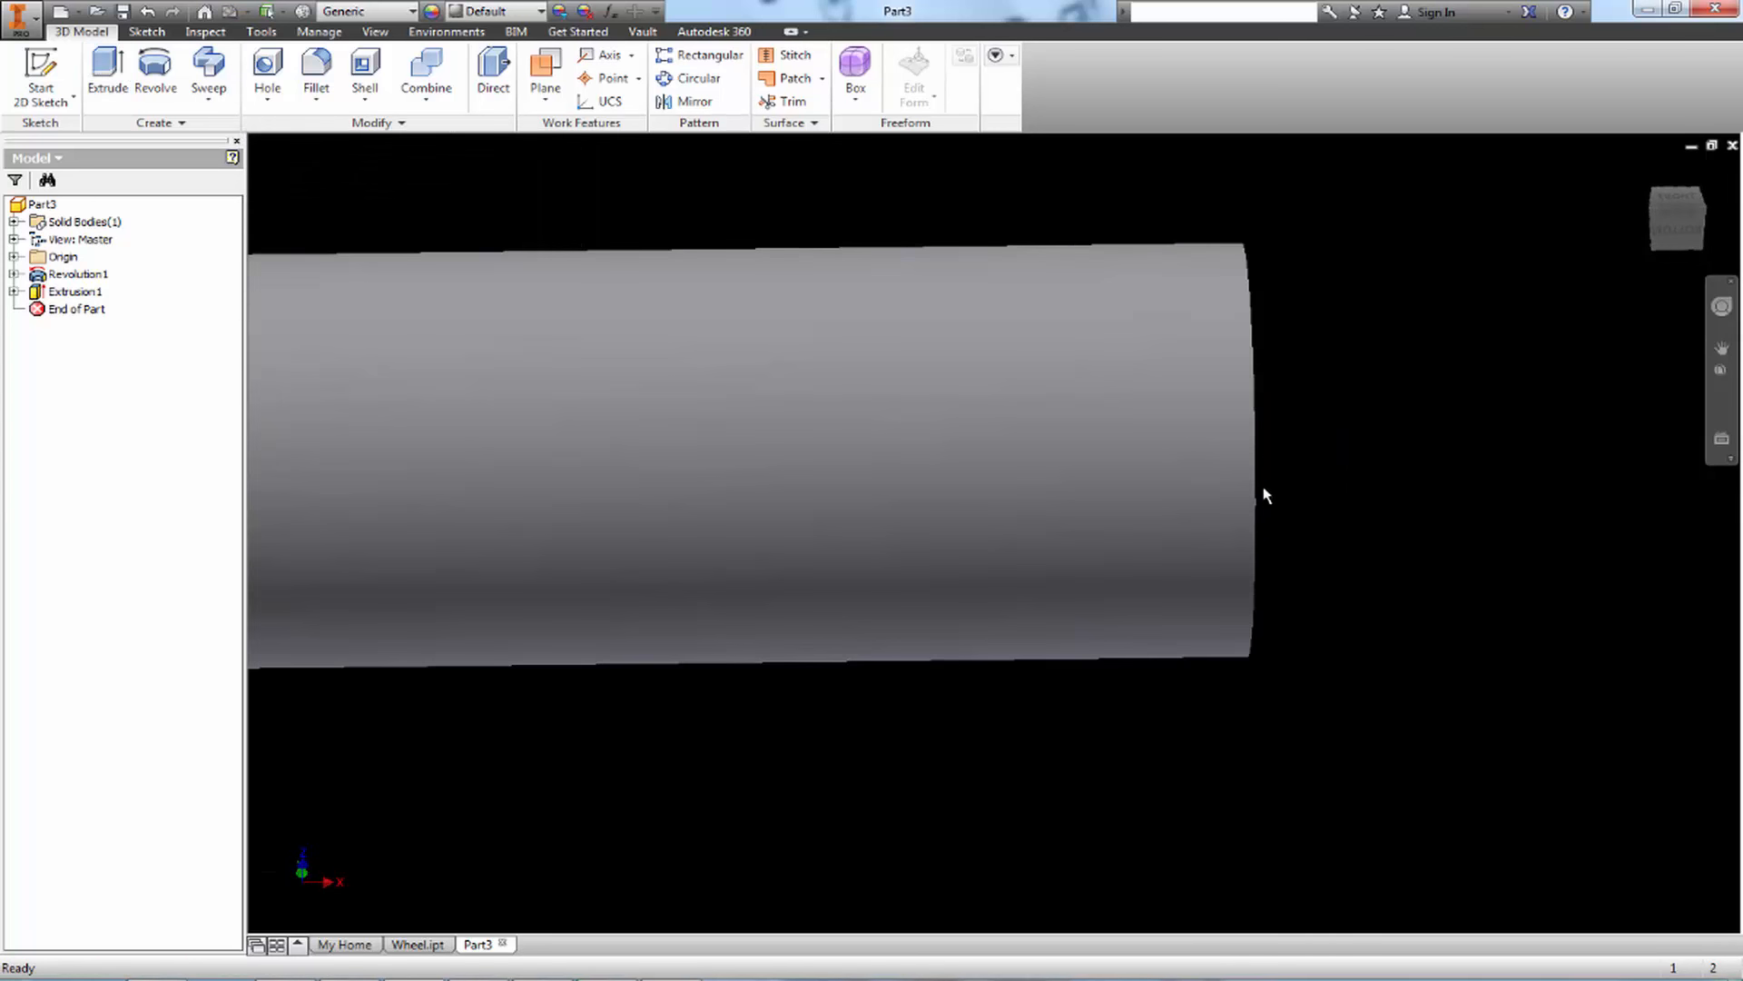
scroll(1264, 512, up, 4)
shift+middle_drag(1217, 514, 1265, 513)
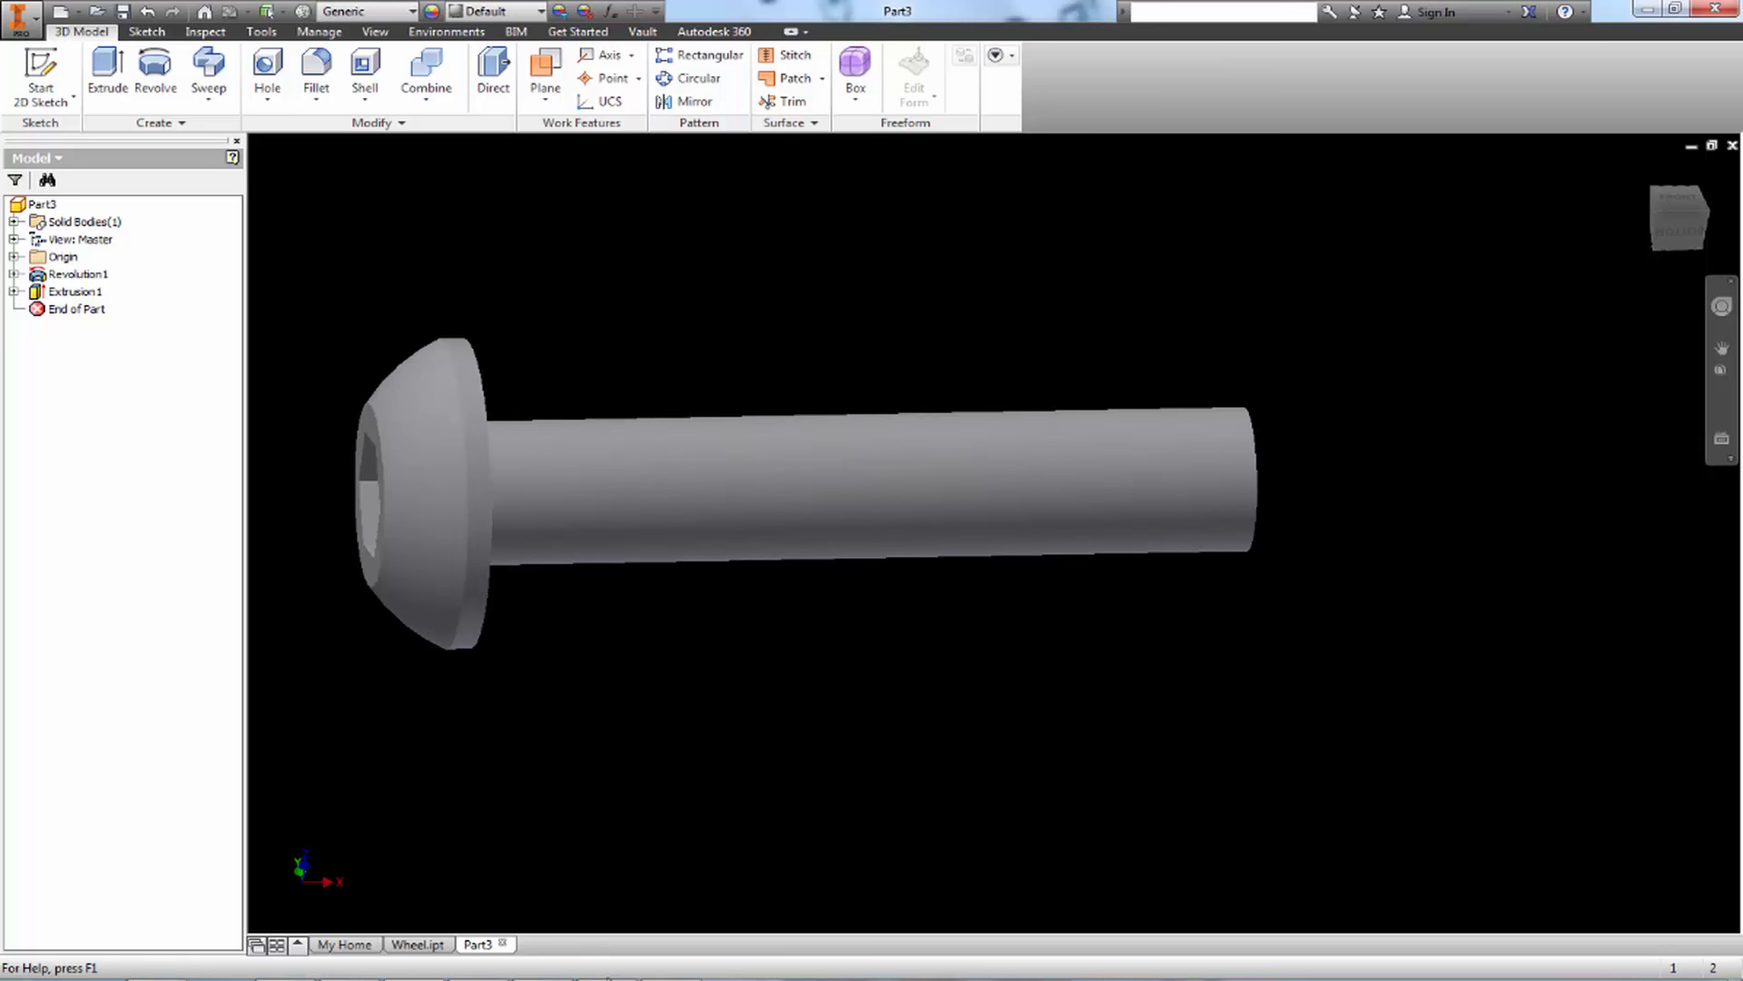
click(670, 979)
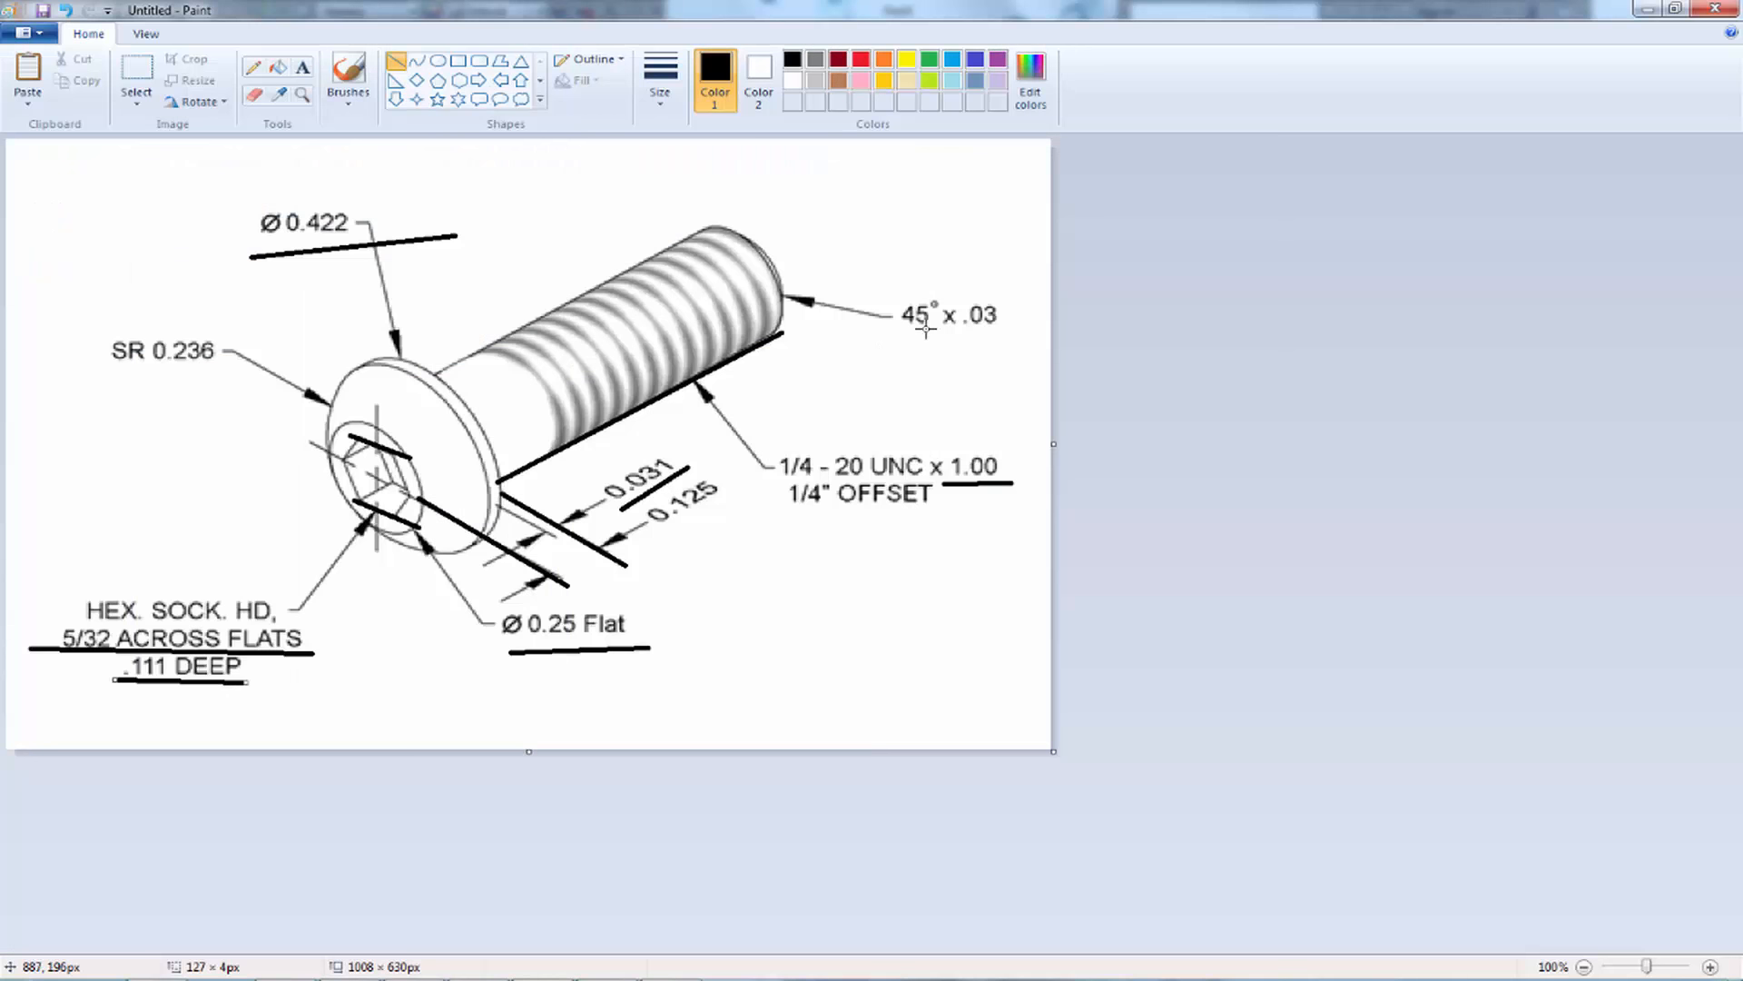
drag(886, 337, 1023, 337)
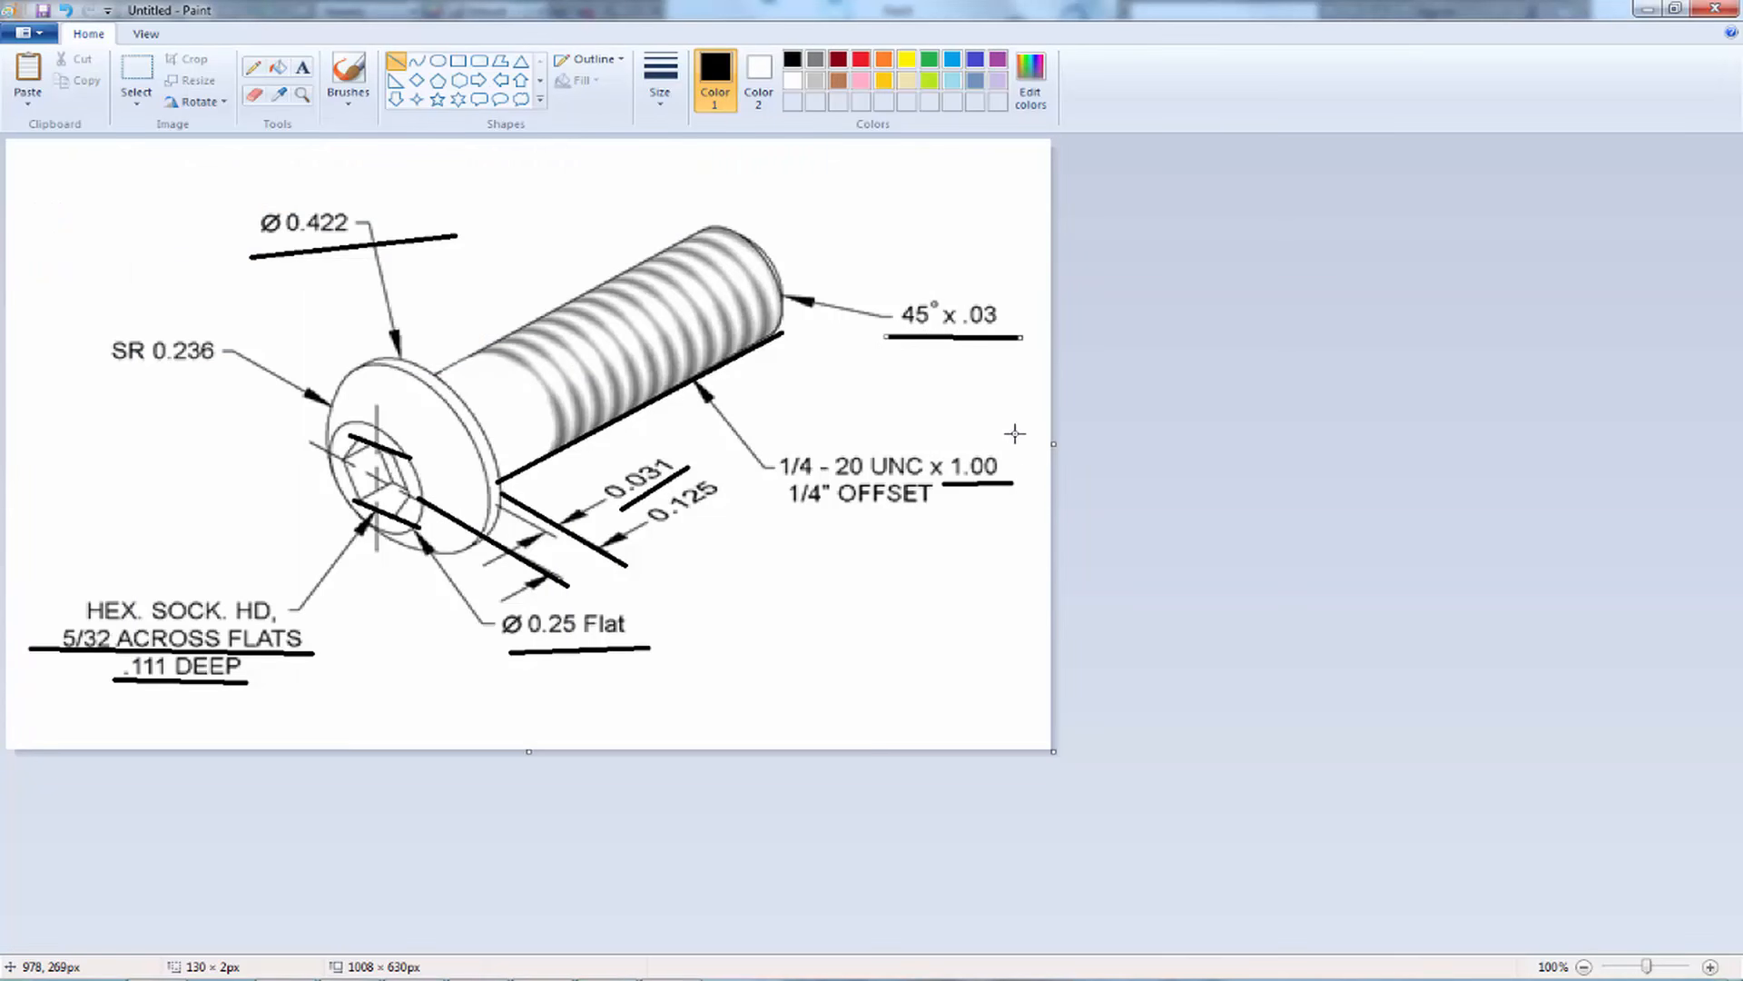
click(1647, 8)
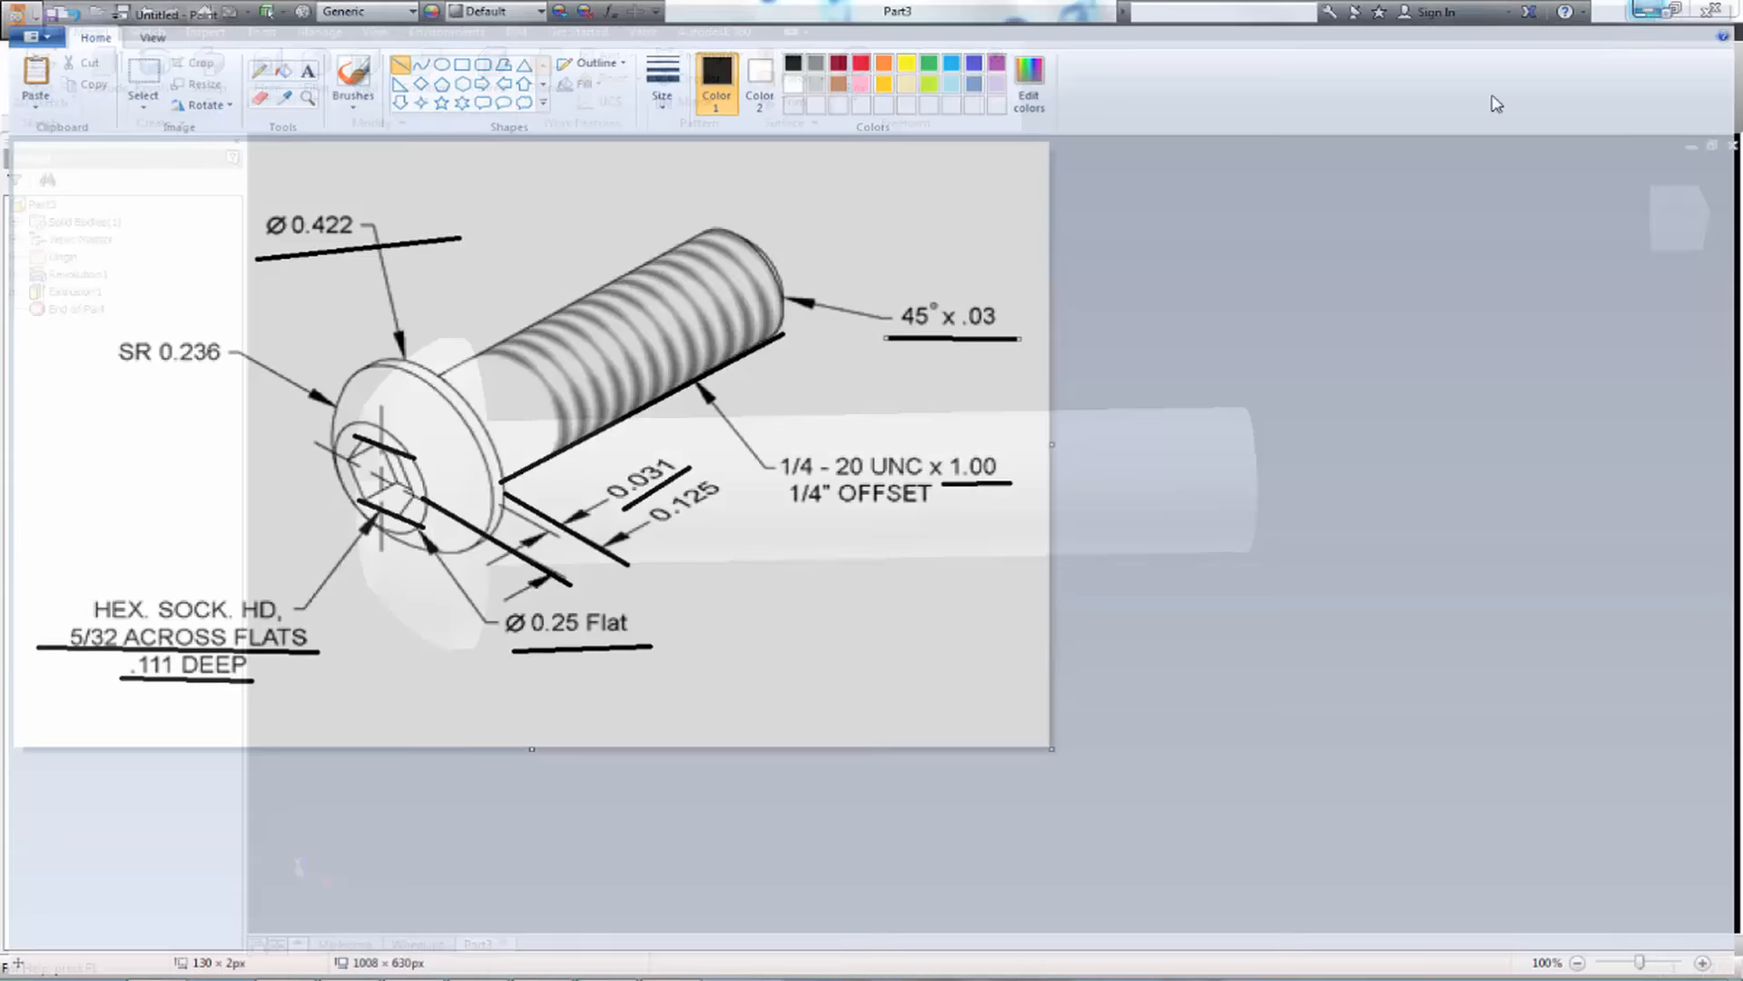
Chamfer the edge at the shank's free end by distance and angle, .03 in at 45 deg, referenced to the shank's cylindrical face
click(316, 95)
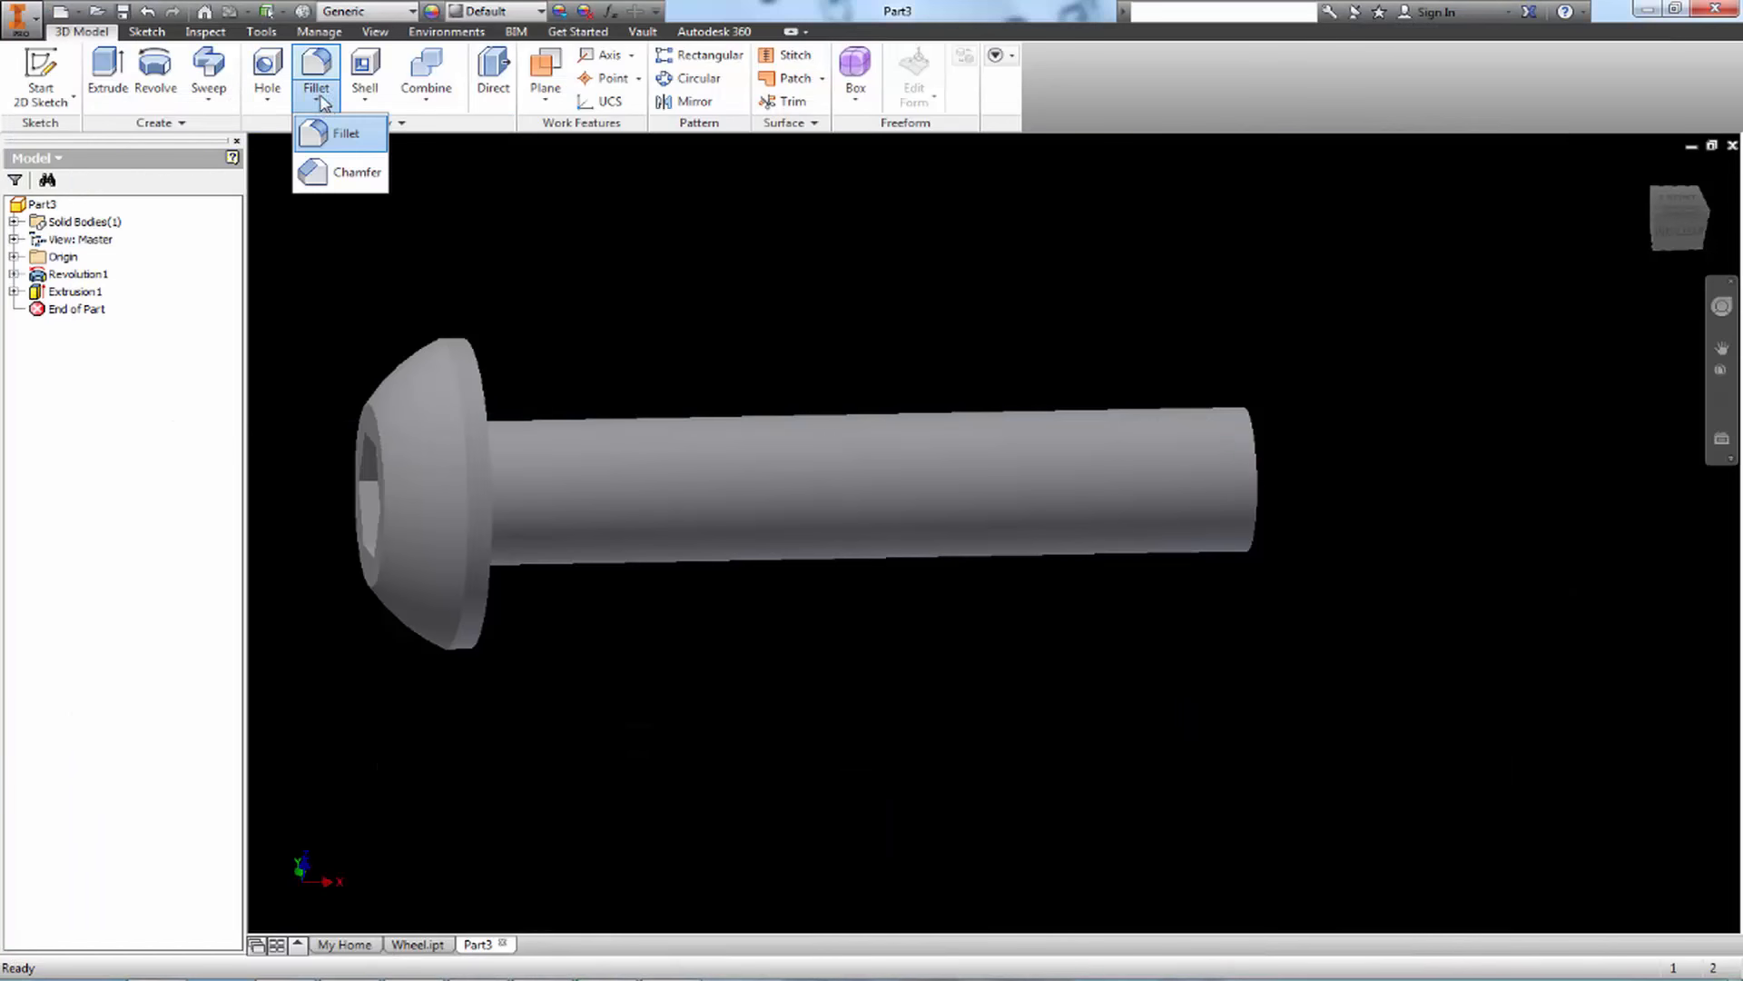
click(345, 175)
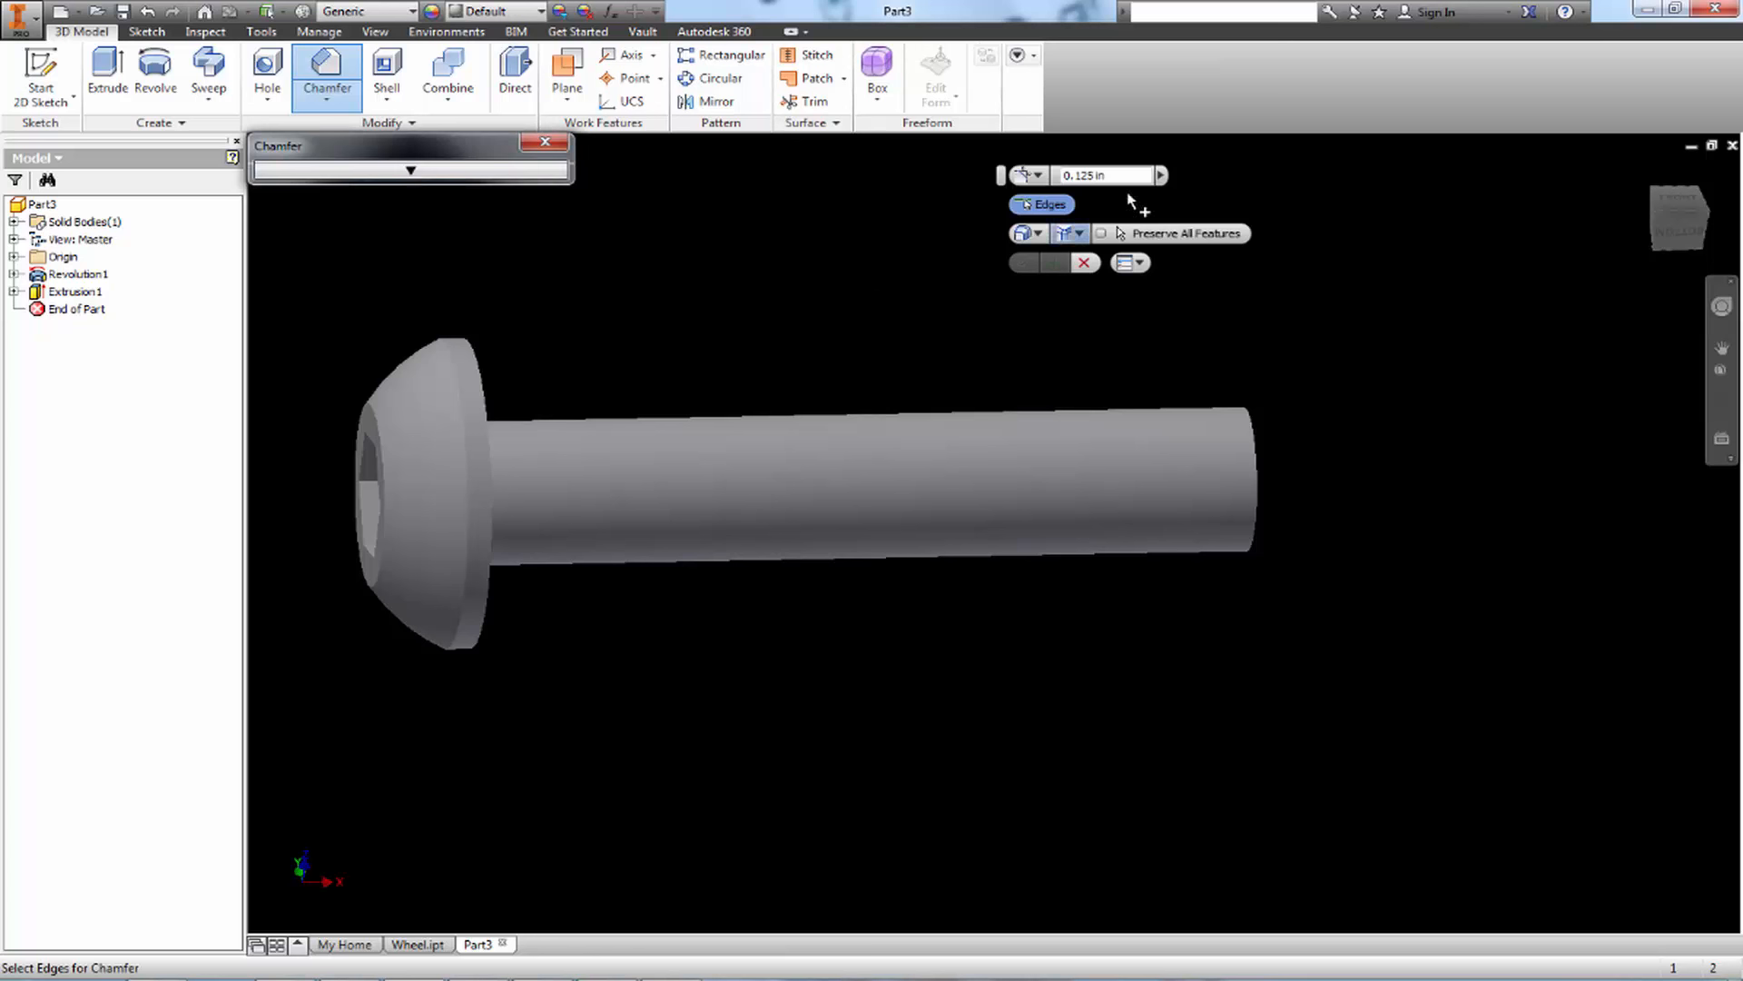
click(282, 229)
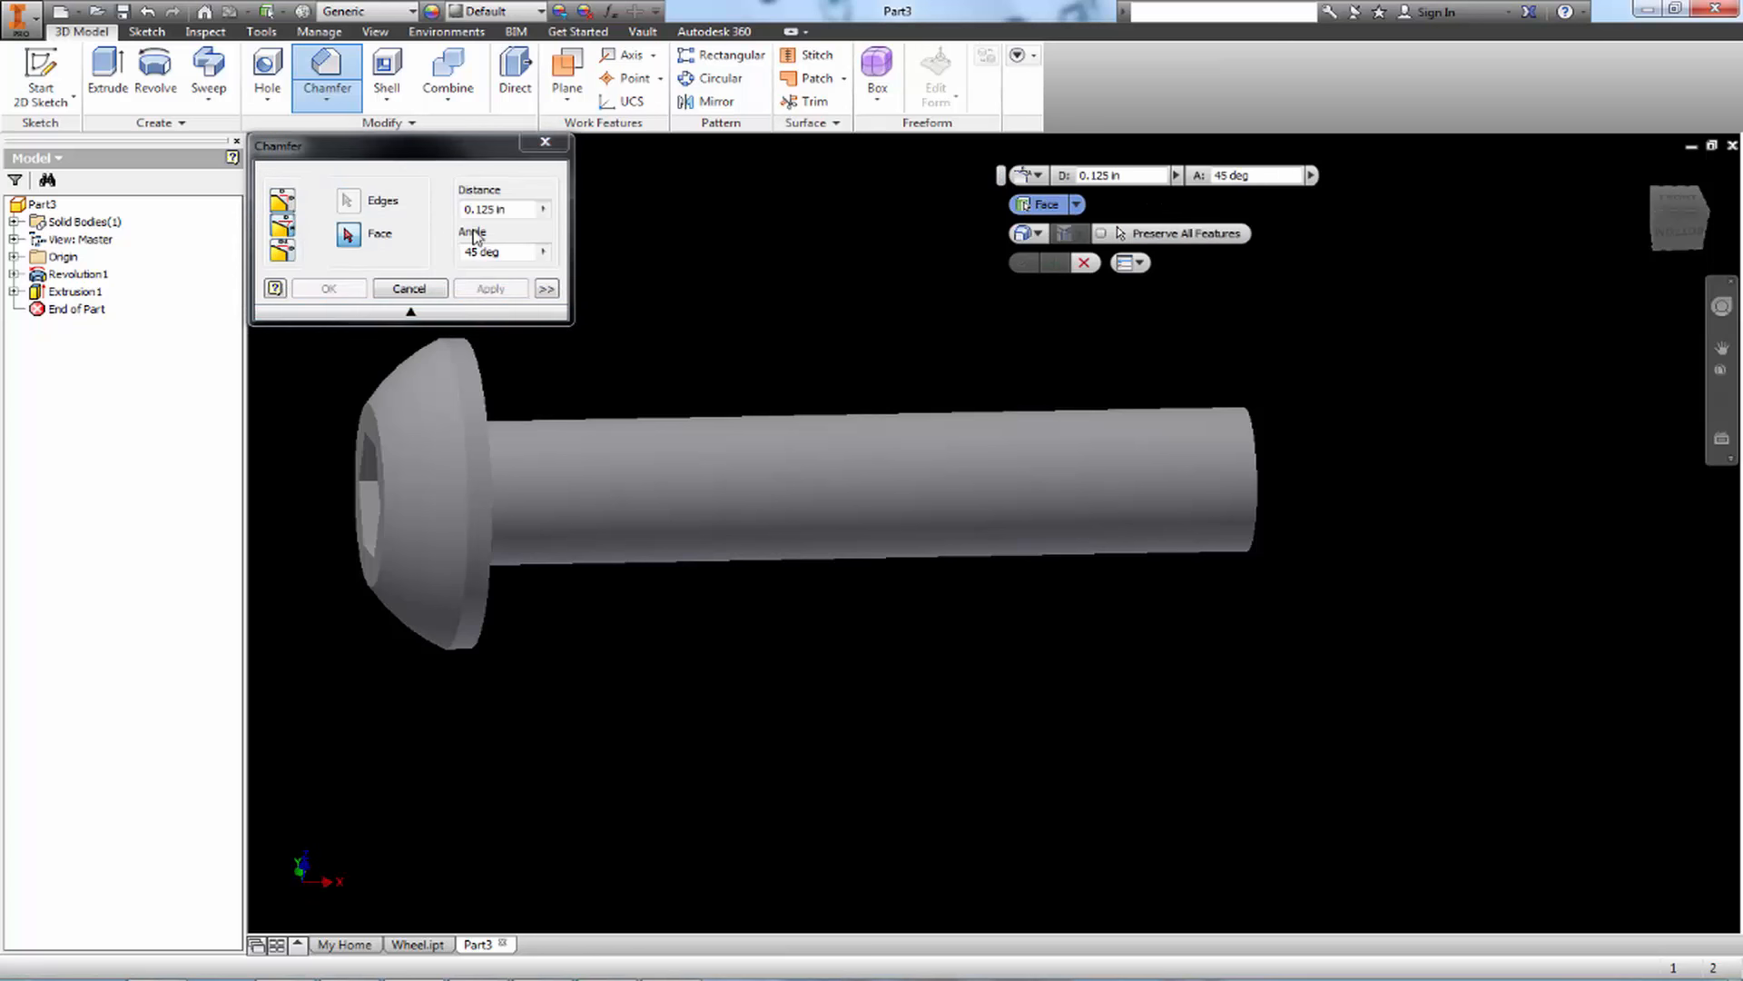
text(.03)
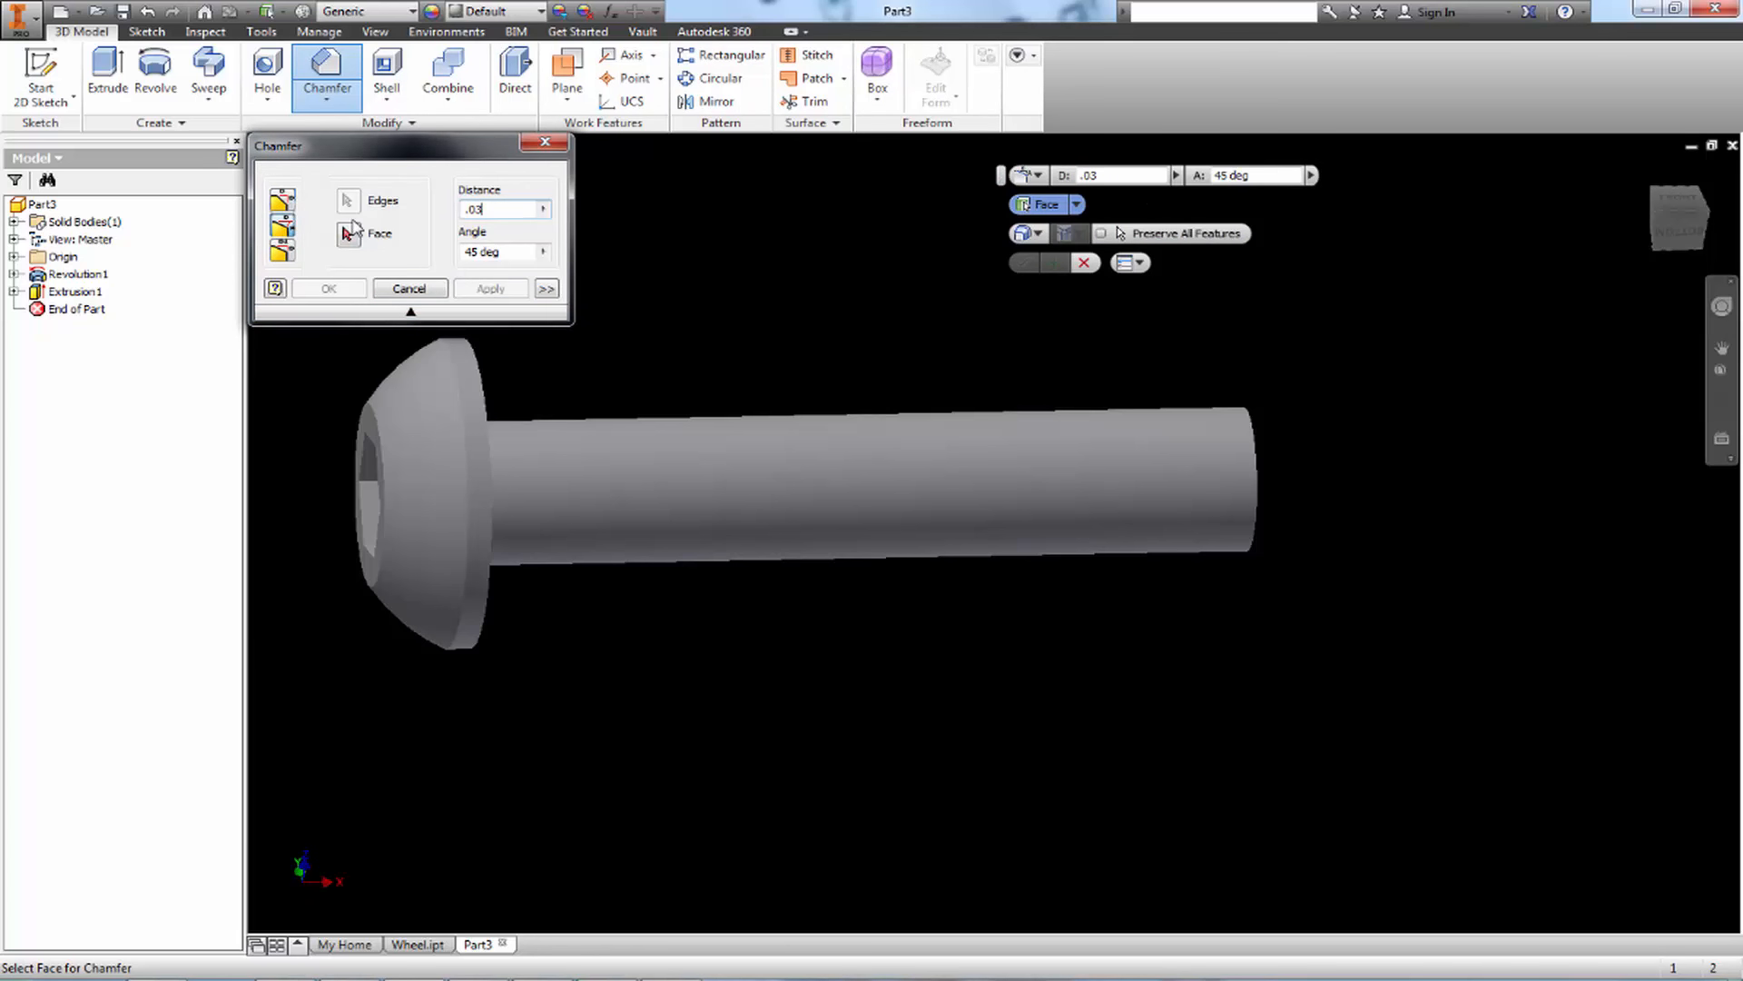
click(348, 233)
scroll(1222, 533, down, 3)
click(1305, 516)
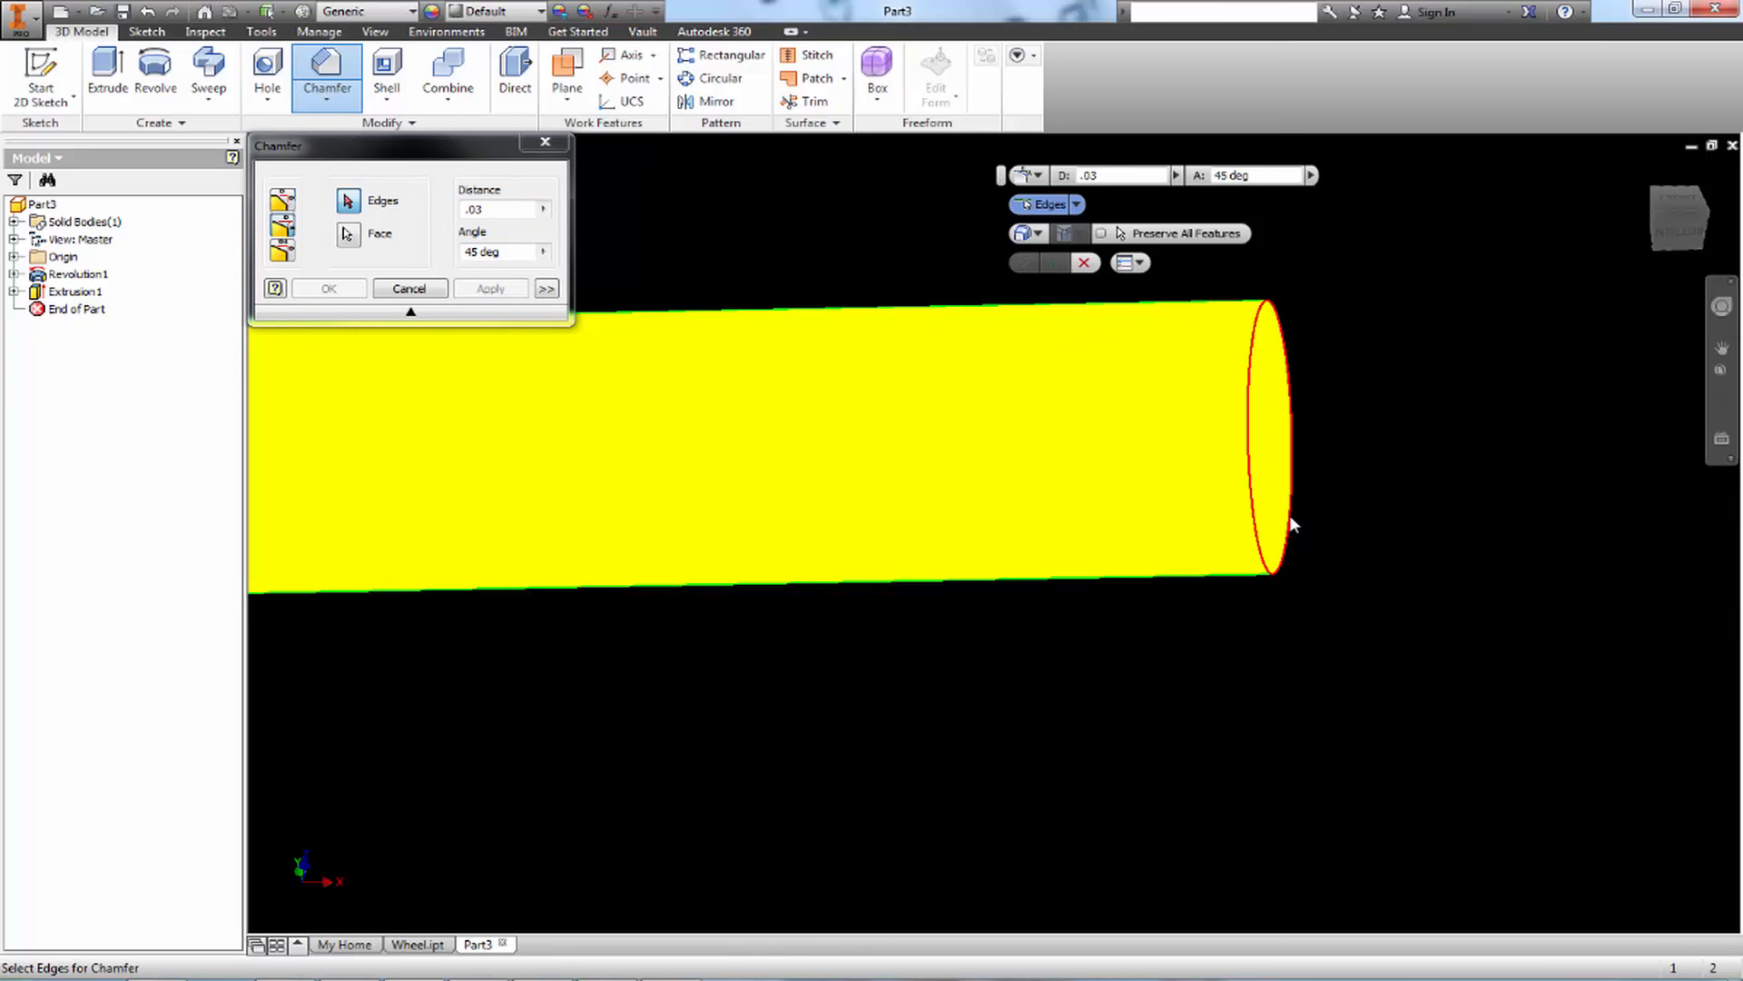
click(1290, 516)
scroll(1341, 563, up, 2)
shift+middle_drag(1341, 563, 1171, 372)
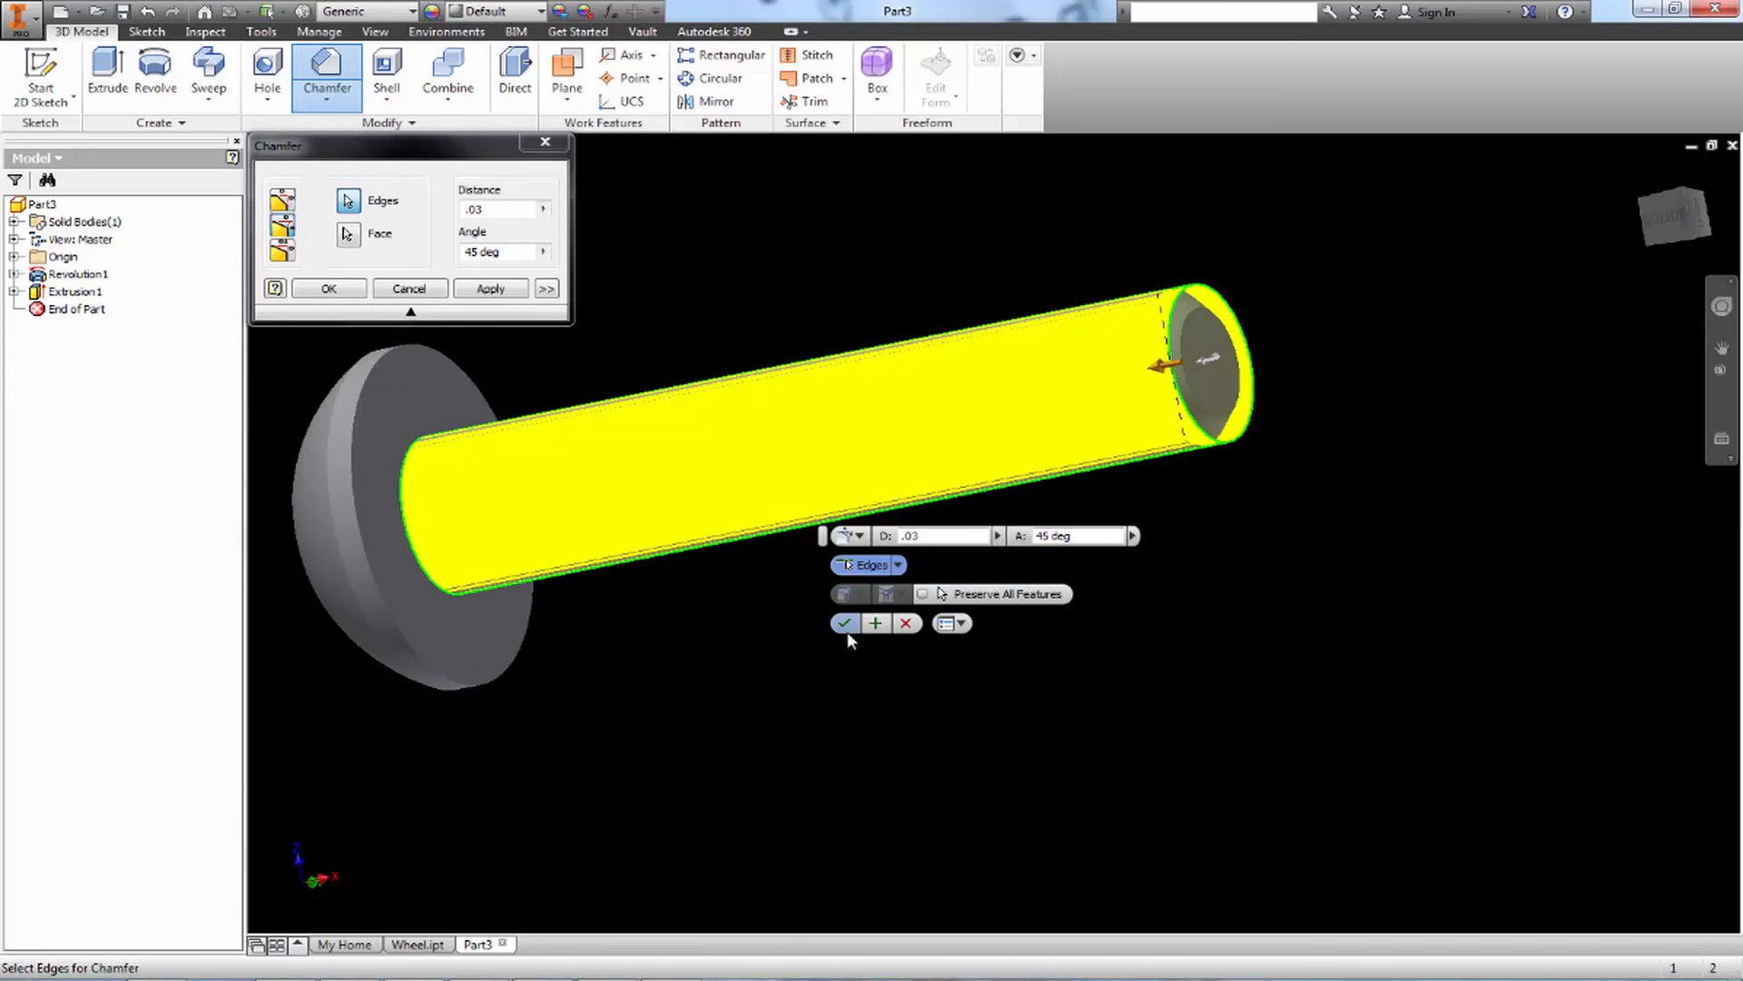
click(848, 631)
Switch to Paint, underline the 1/4" of the OFFSET callout, and return to Inventor
shift+middle_drag(907, 636, 995, 673)
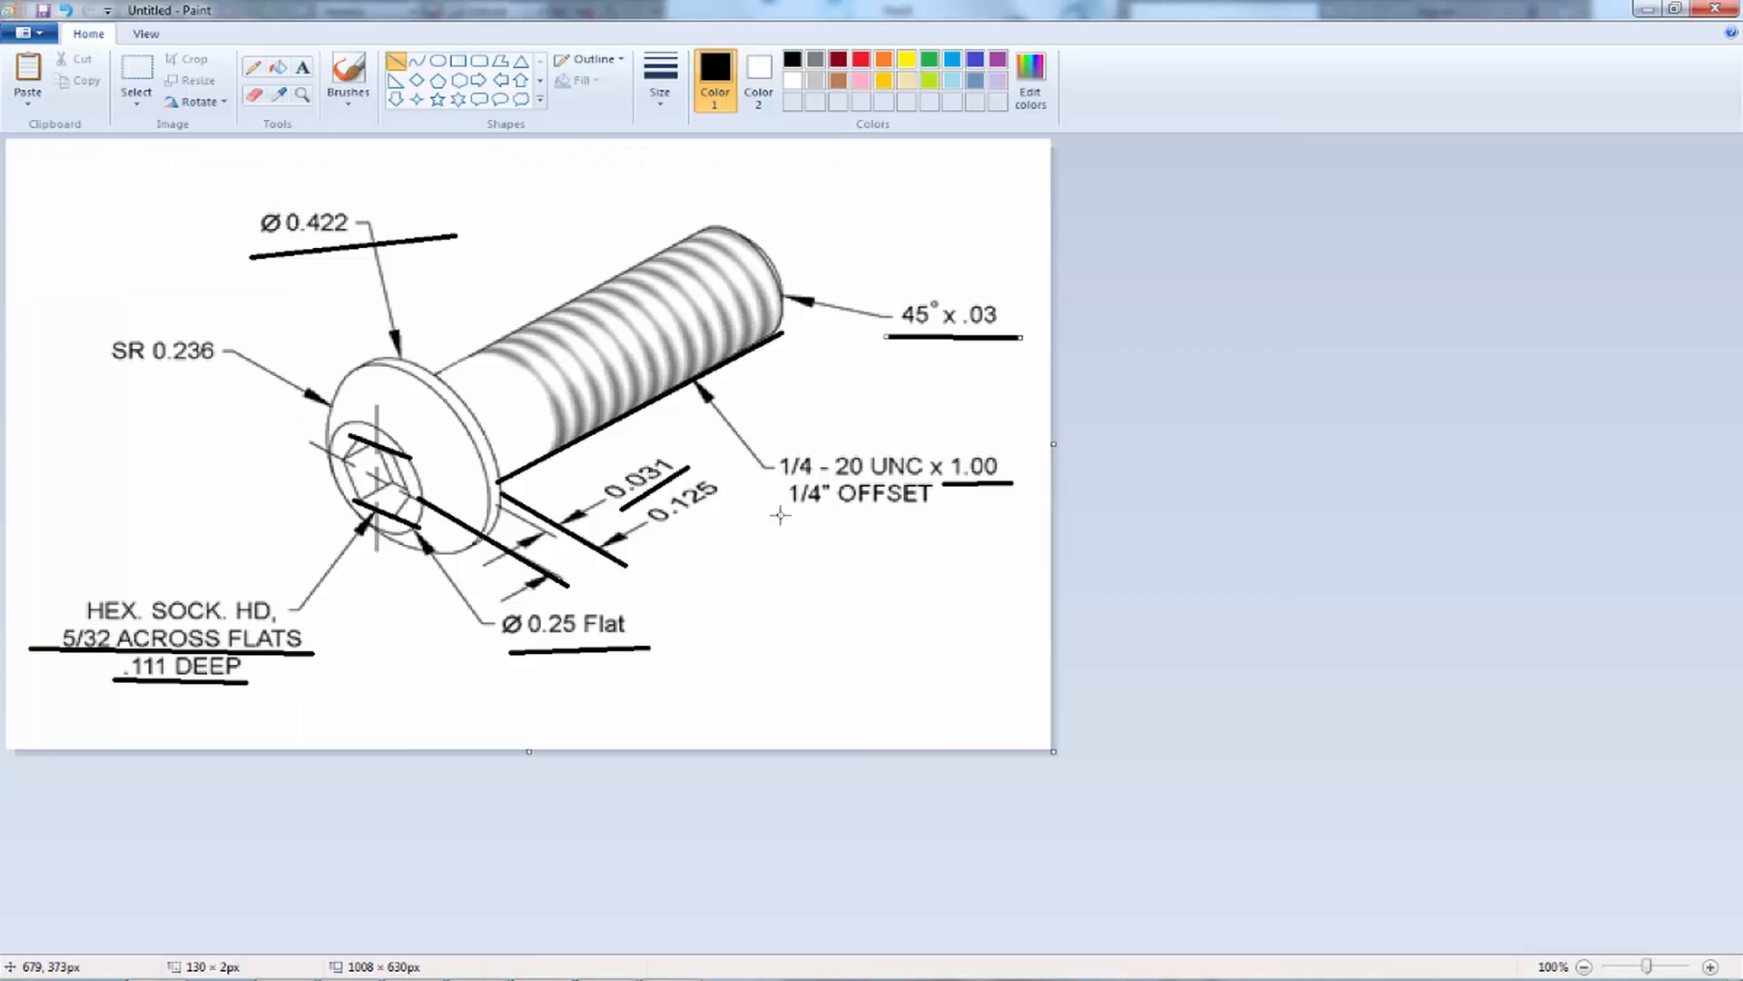
drag(785, 517, 818, 516)
click(1655, 8)
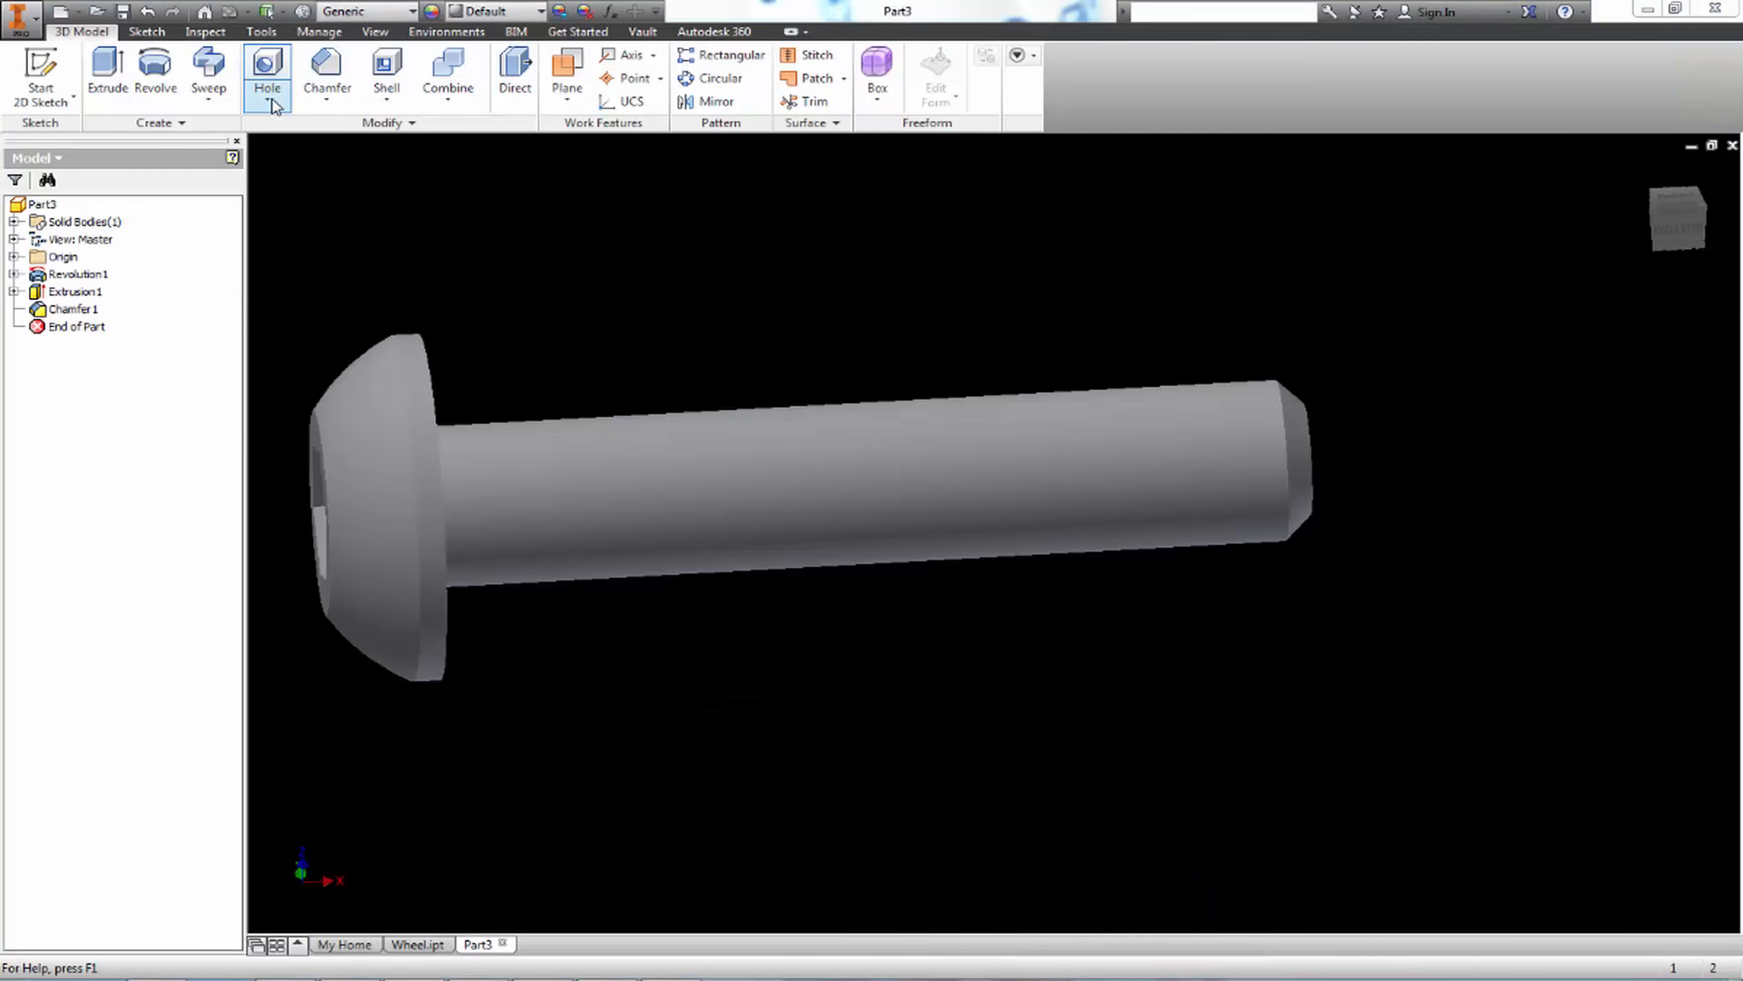
Start a Thread feature, turn off its full-length option, and set the thread offset to .25 in
click(273, 106)
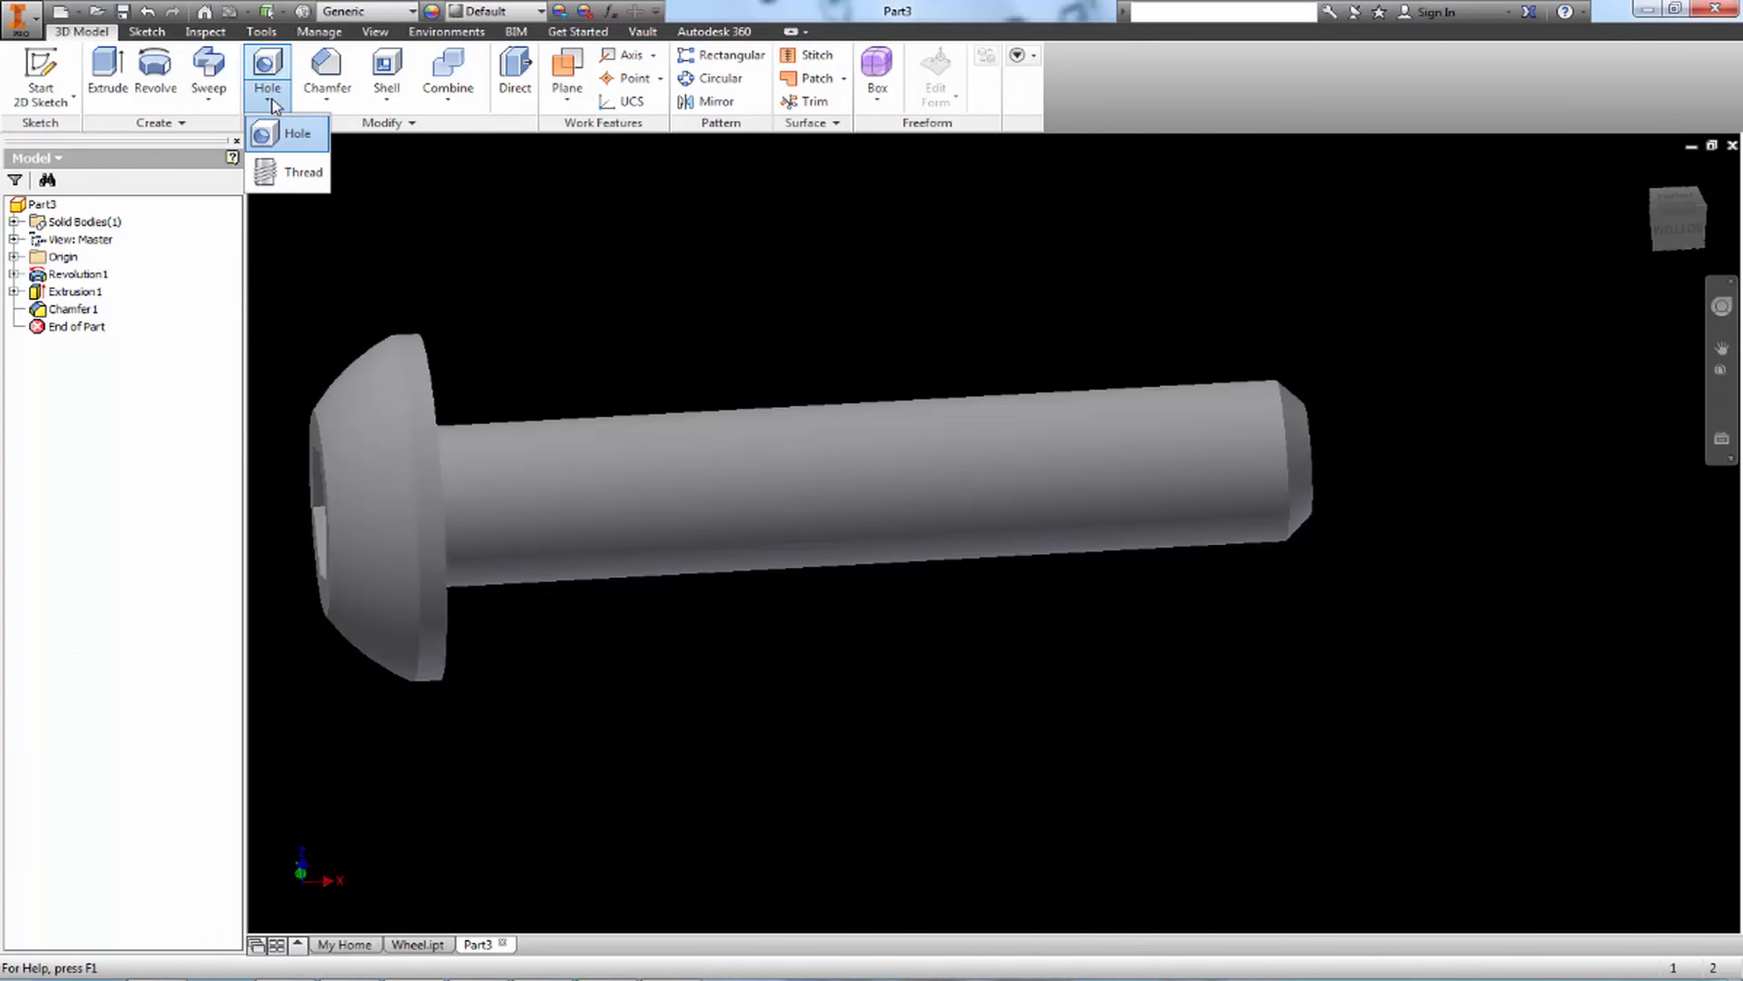
click(295, 174)
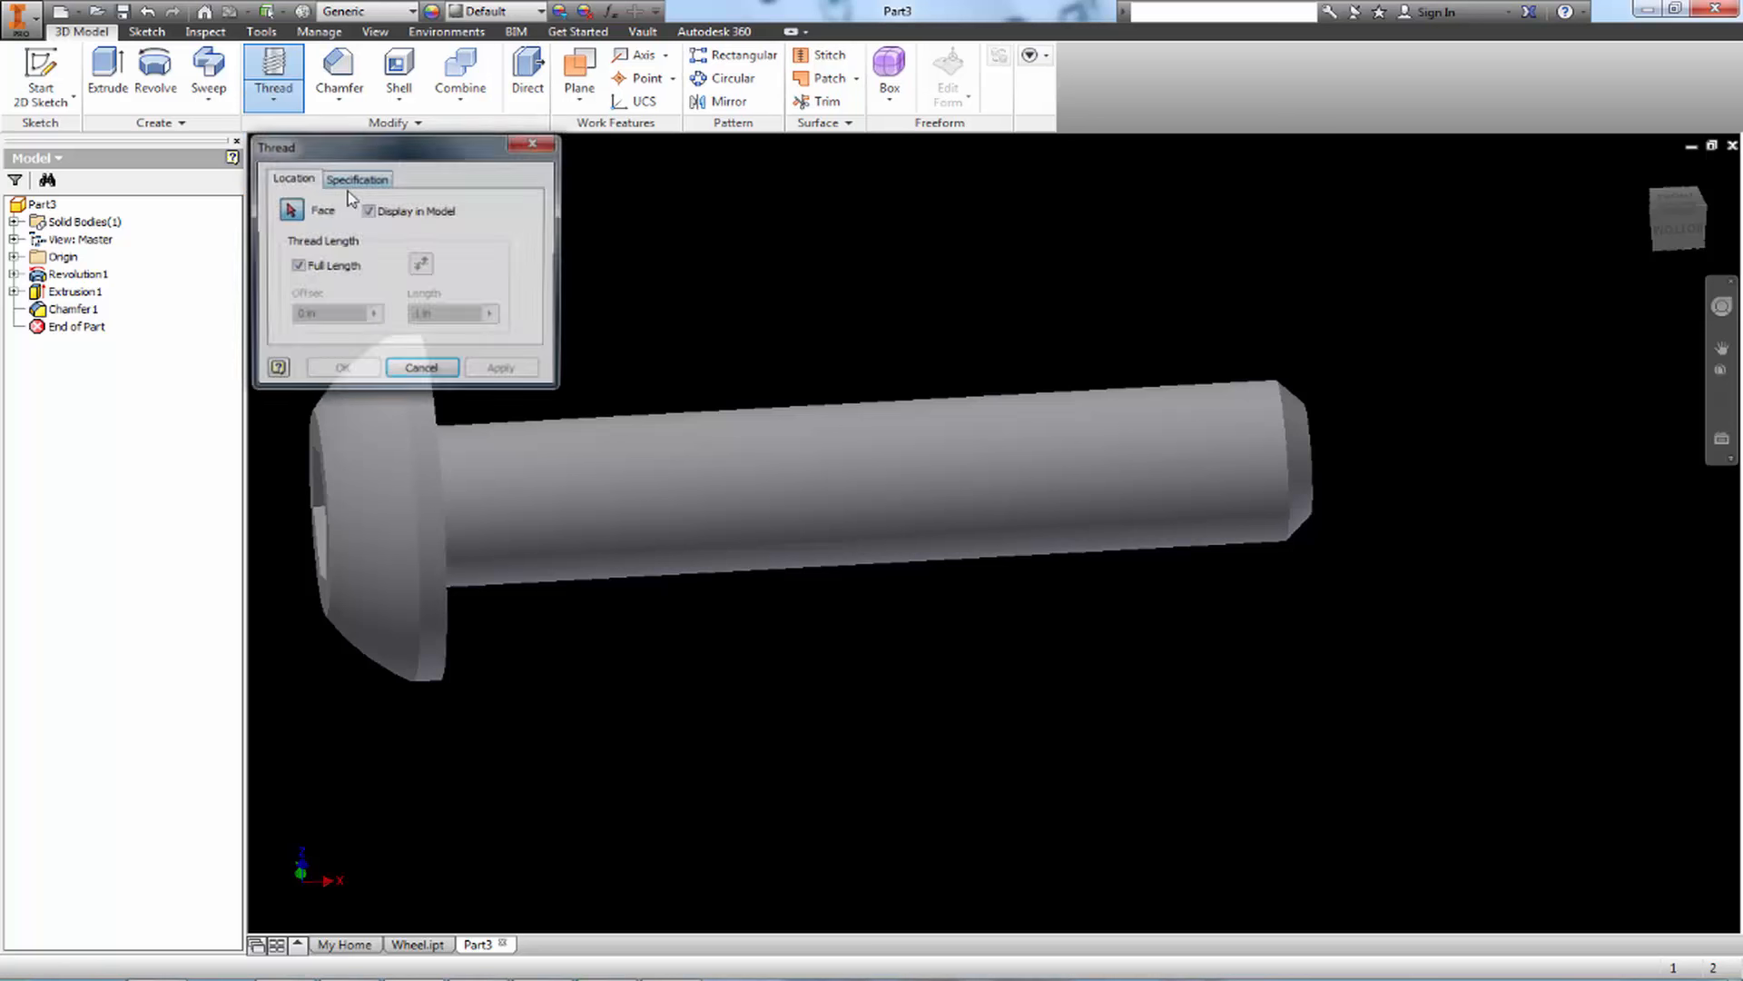
click(356, 179)
click(292, 178)
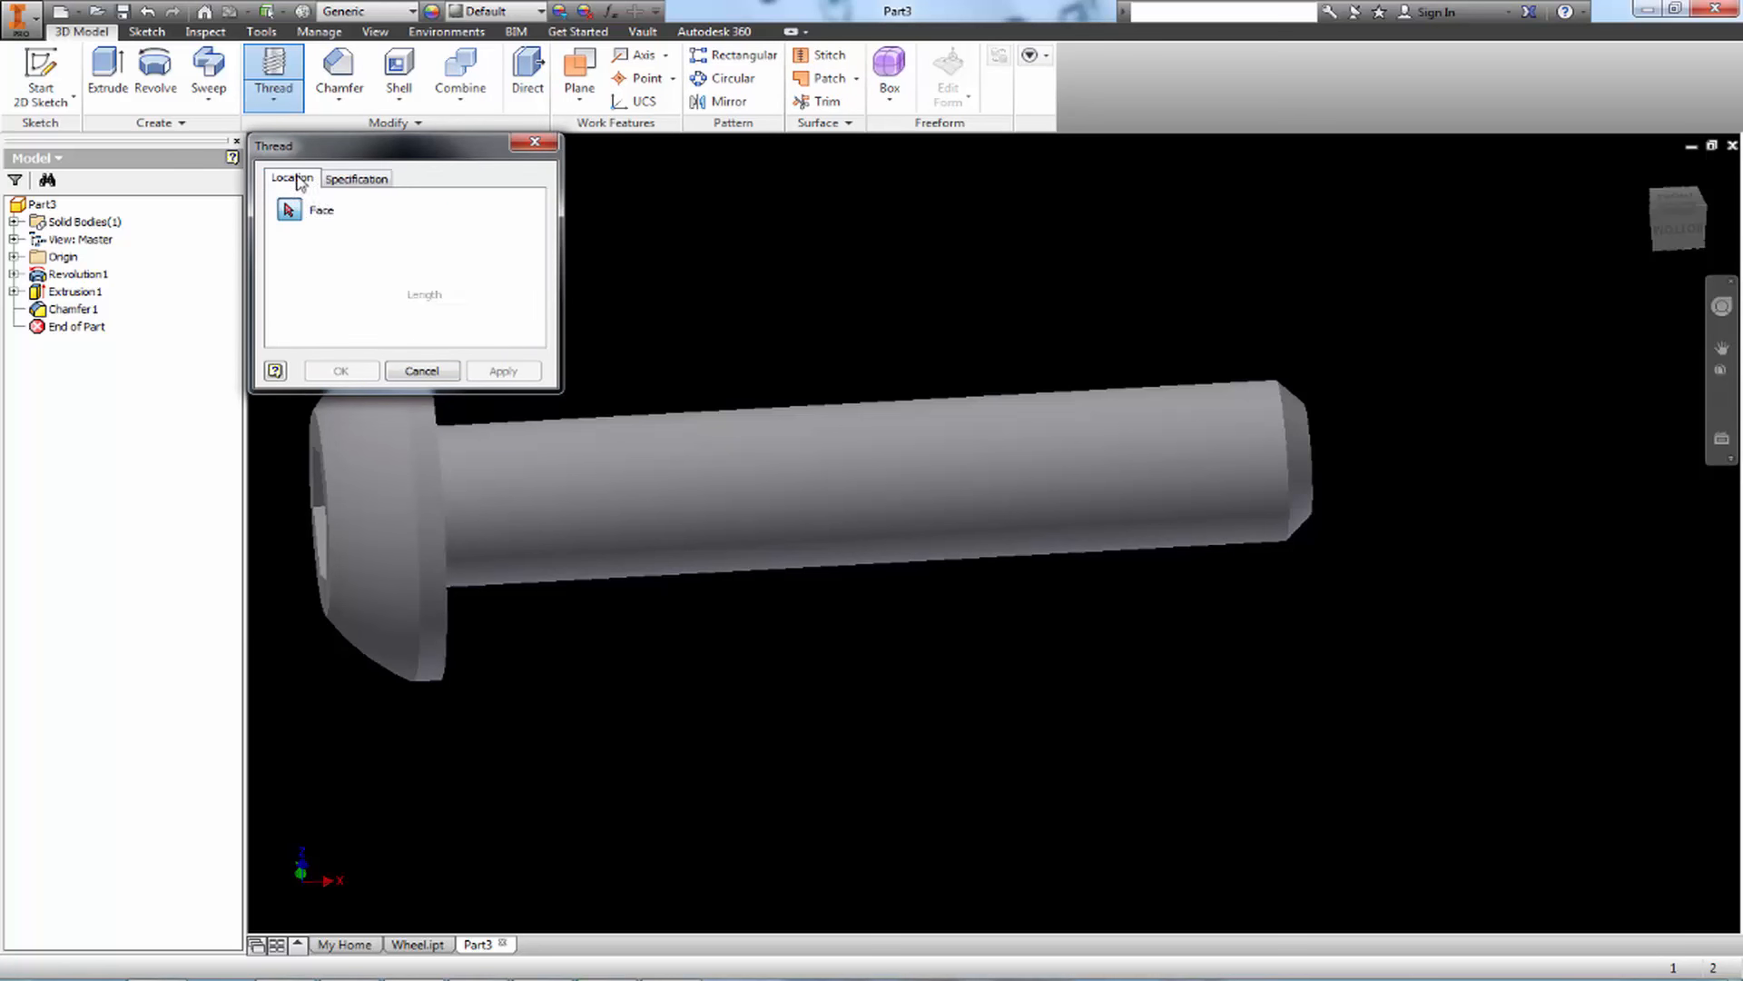
click(360, 179)
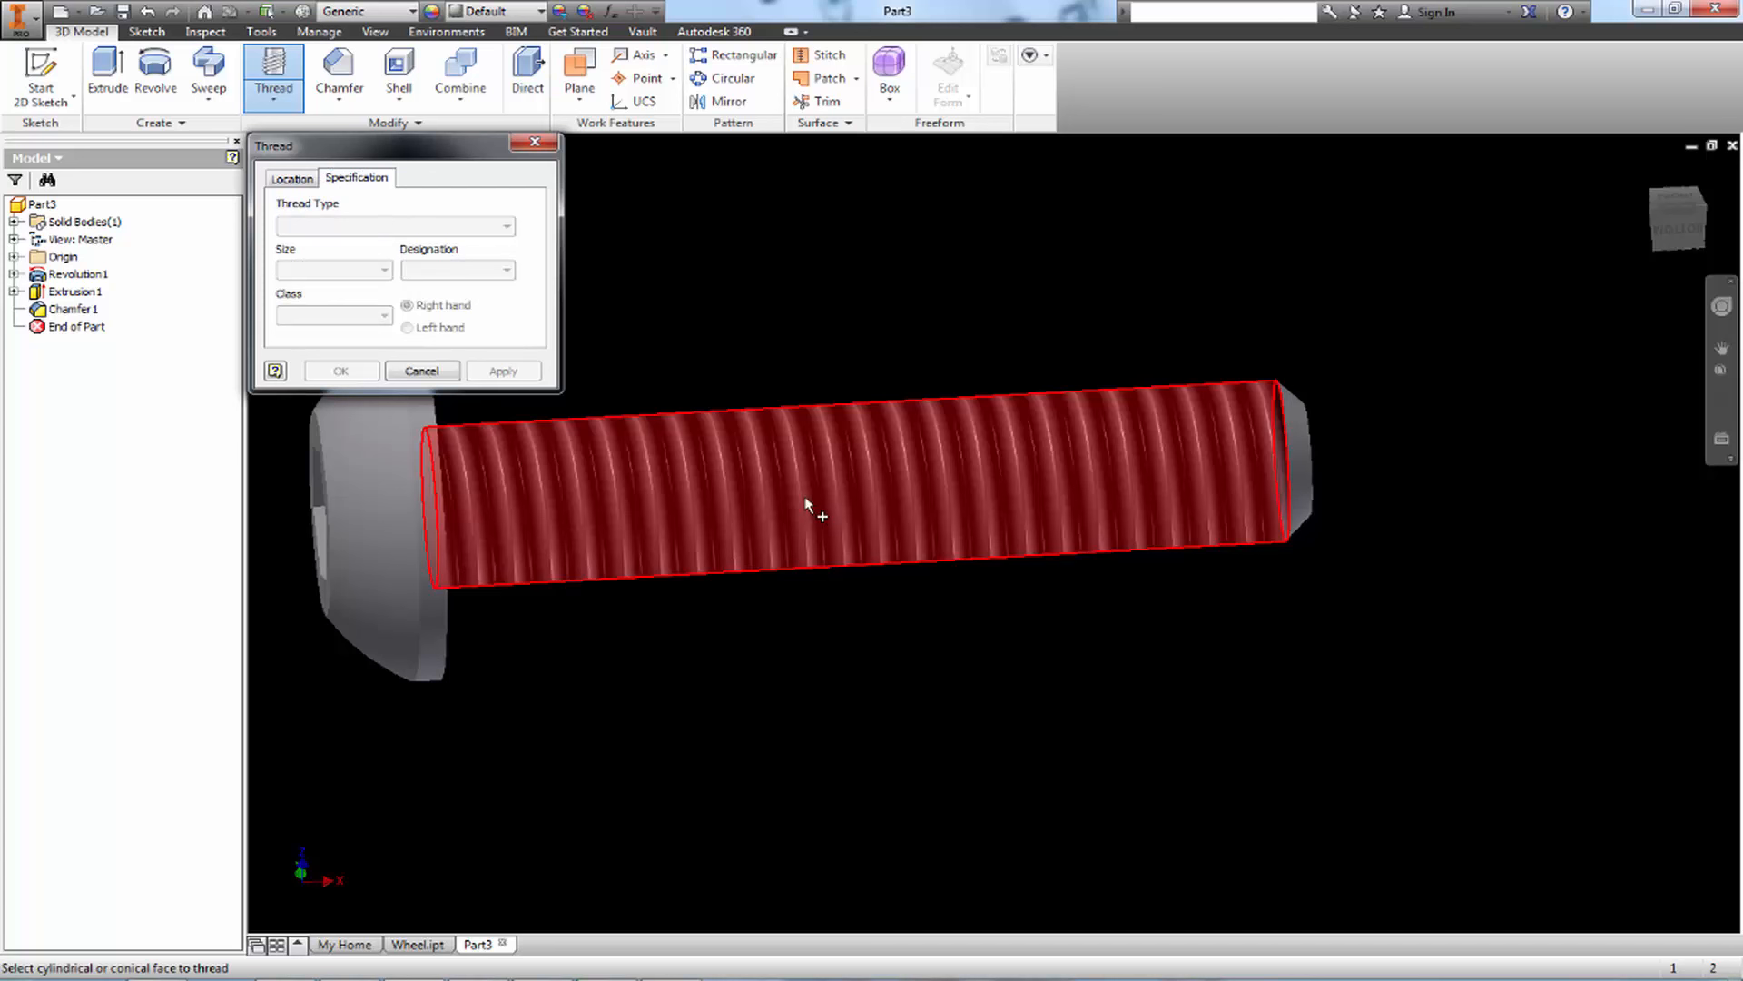
click(294, 179)
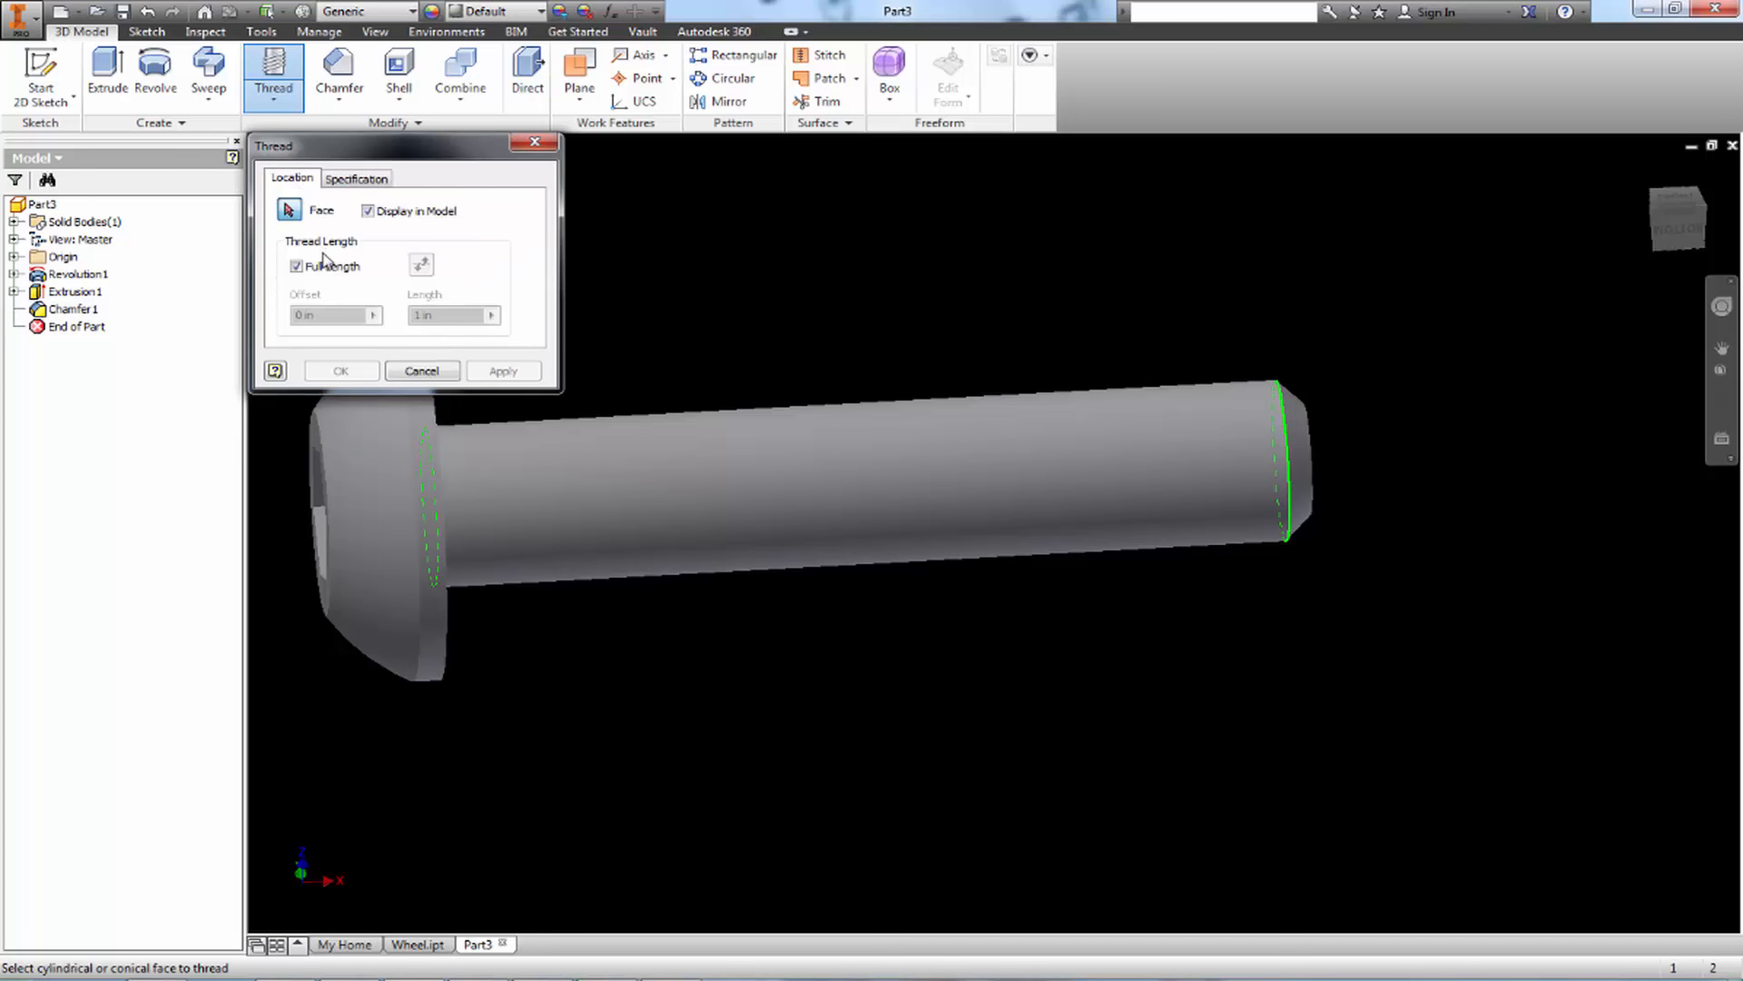
click(310, 267)
click(343, 309)
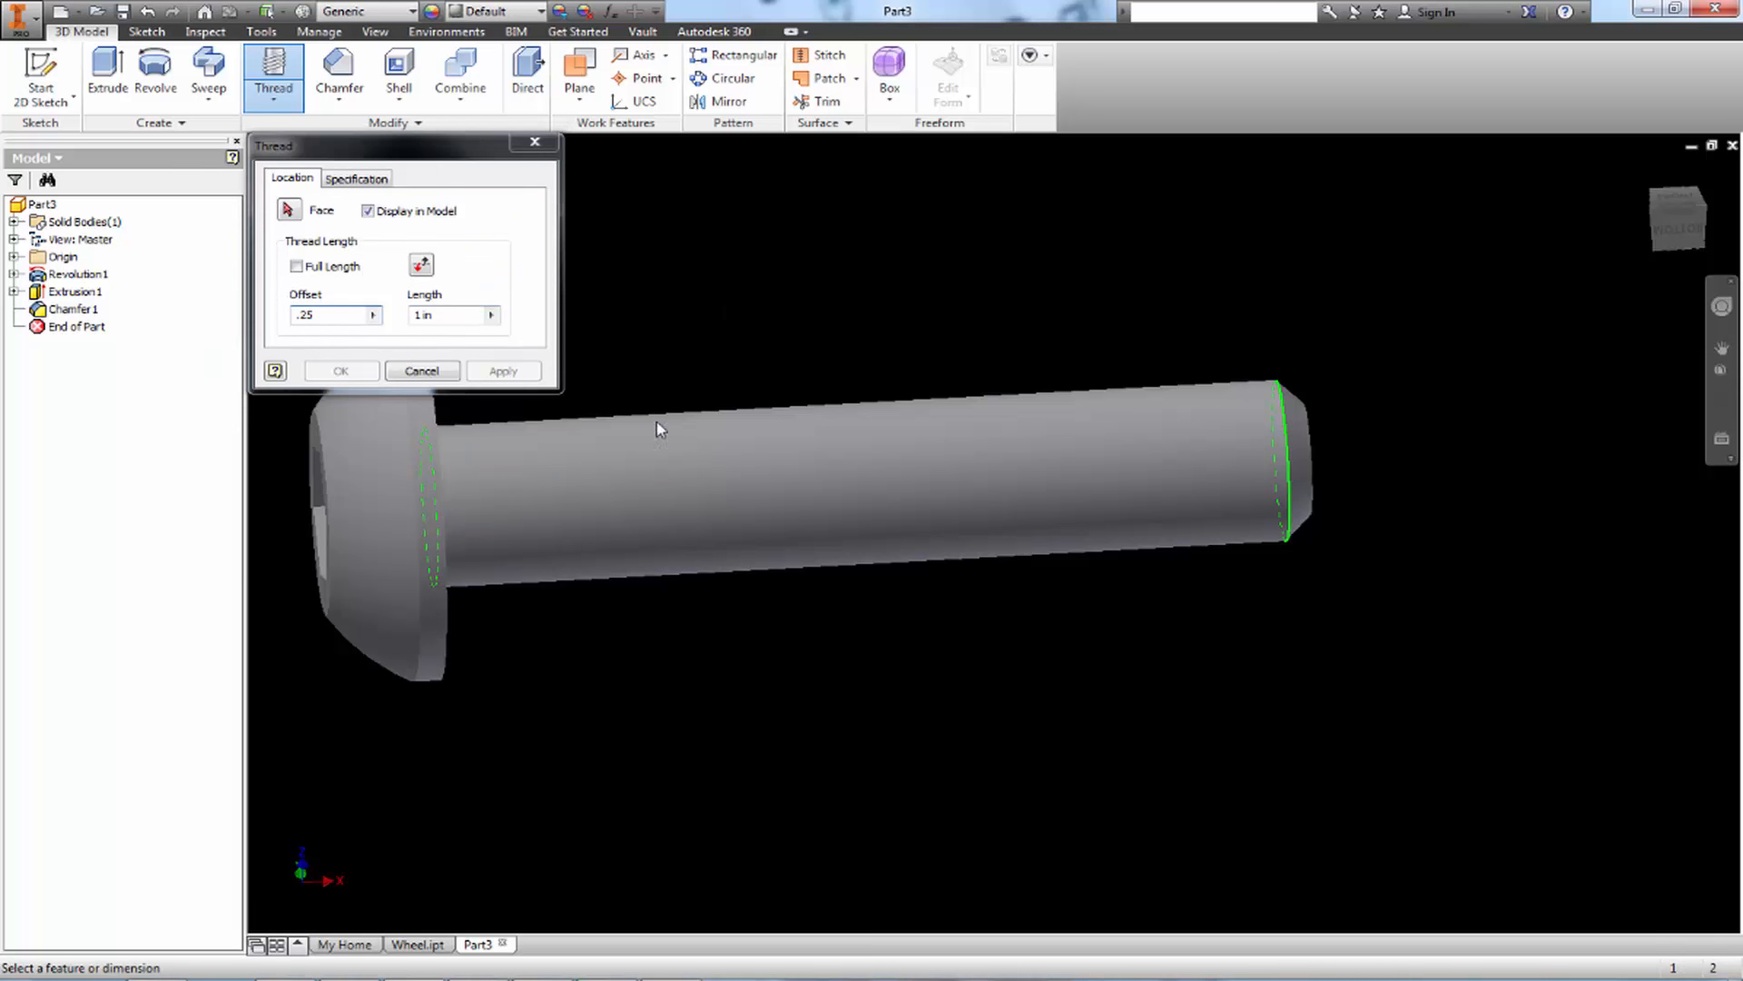
key(Tab)
Select the shank's cylindrical face for the thread, picking it near the head so the offset starts from the head end
click(368, 179)
click(307, 179)
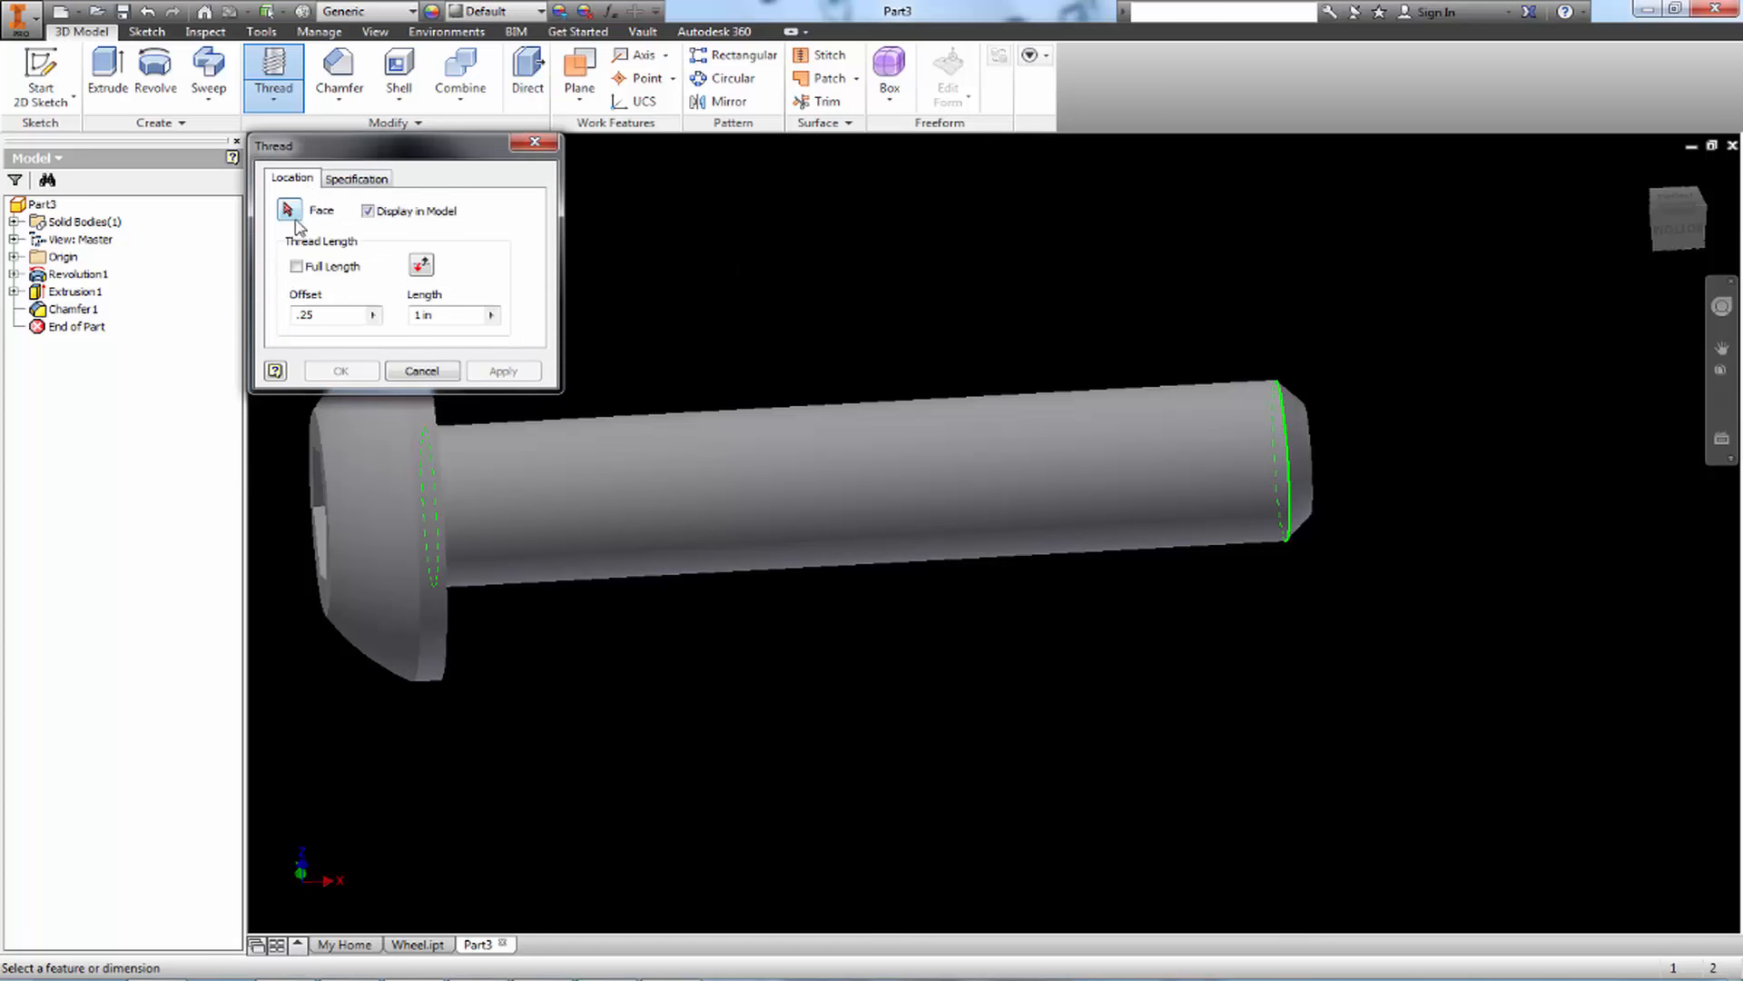
click(599, 490)
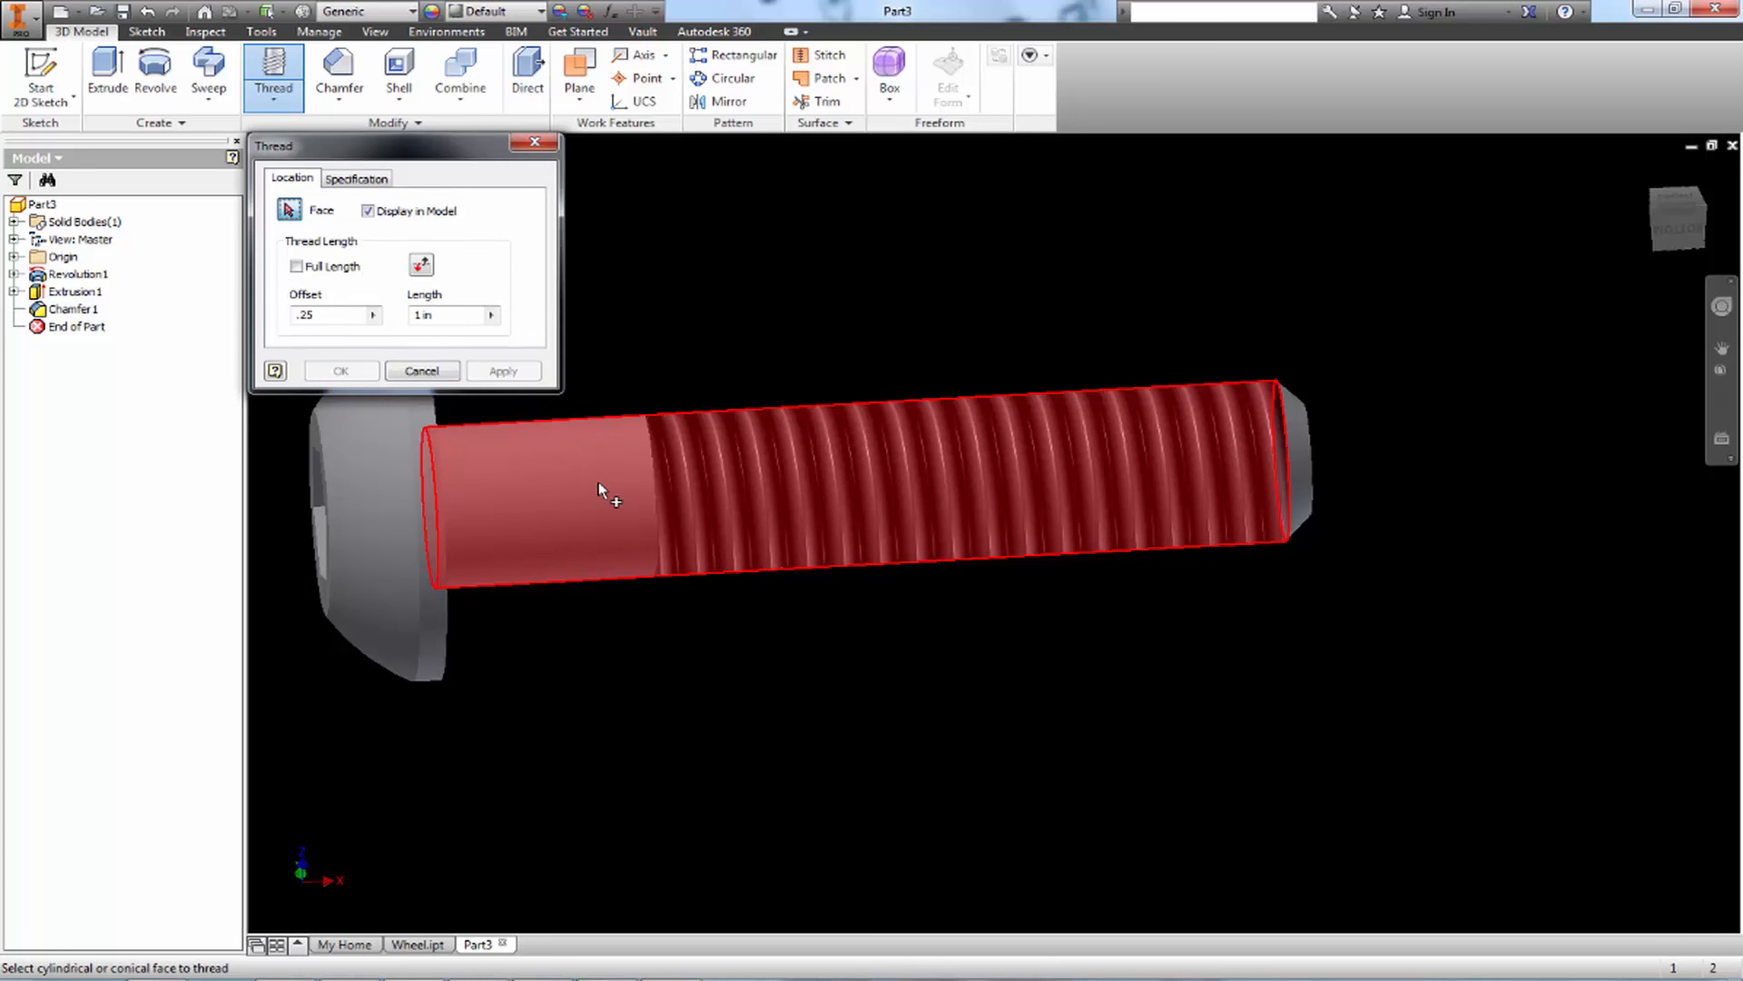
click(1095, 463)
click(661, 464)
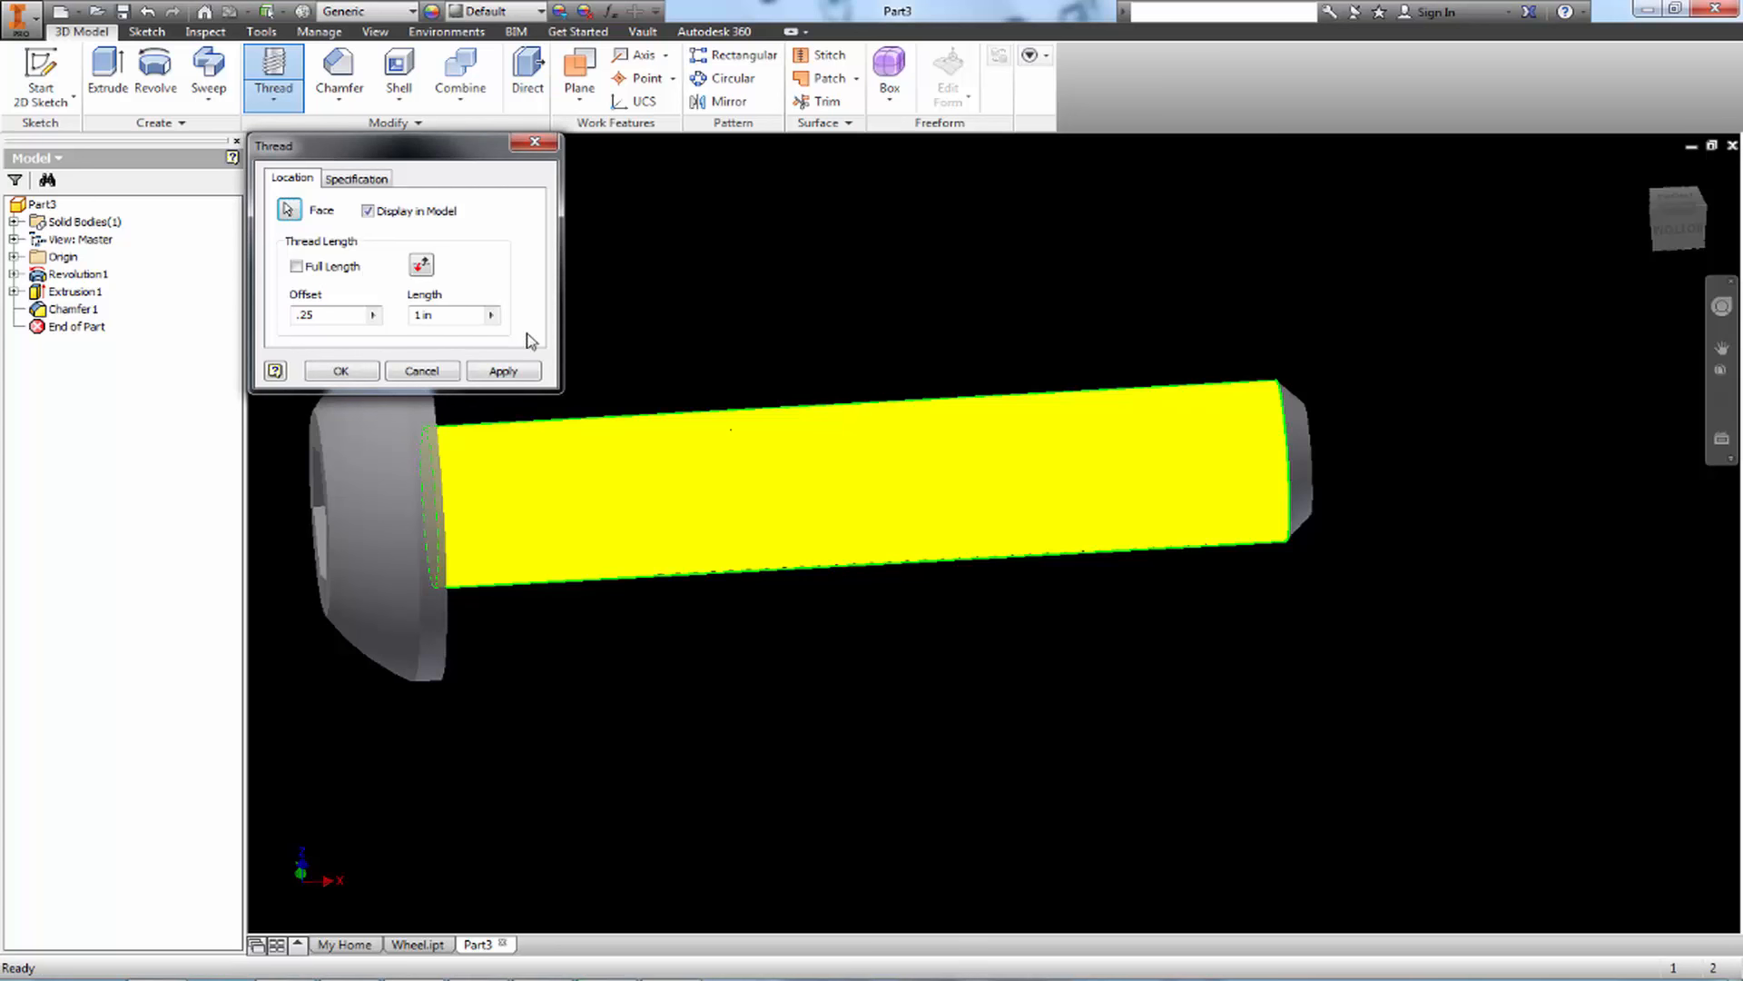
Set the thread size to 0.25 with the 1/4-20 UNC designation and apply the thread to the shank
click(361, 178)
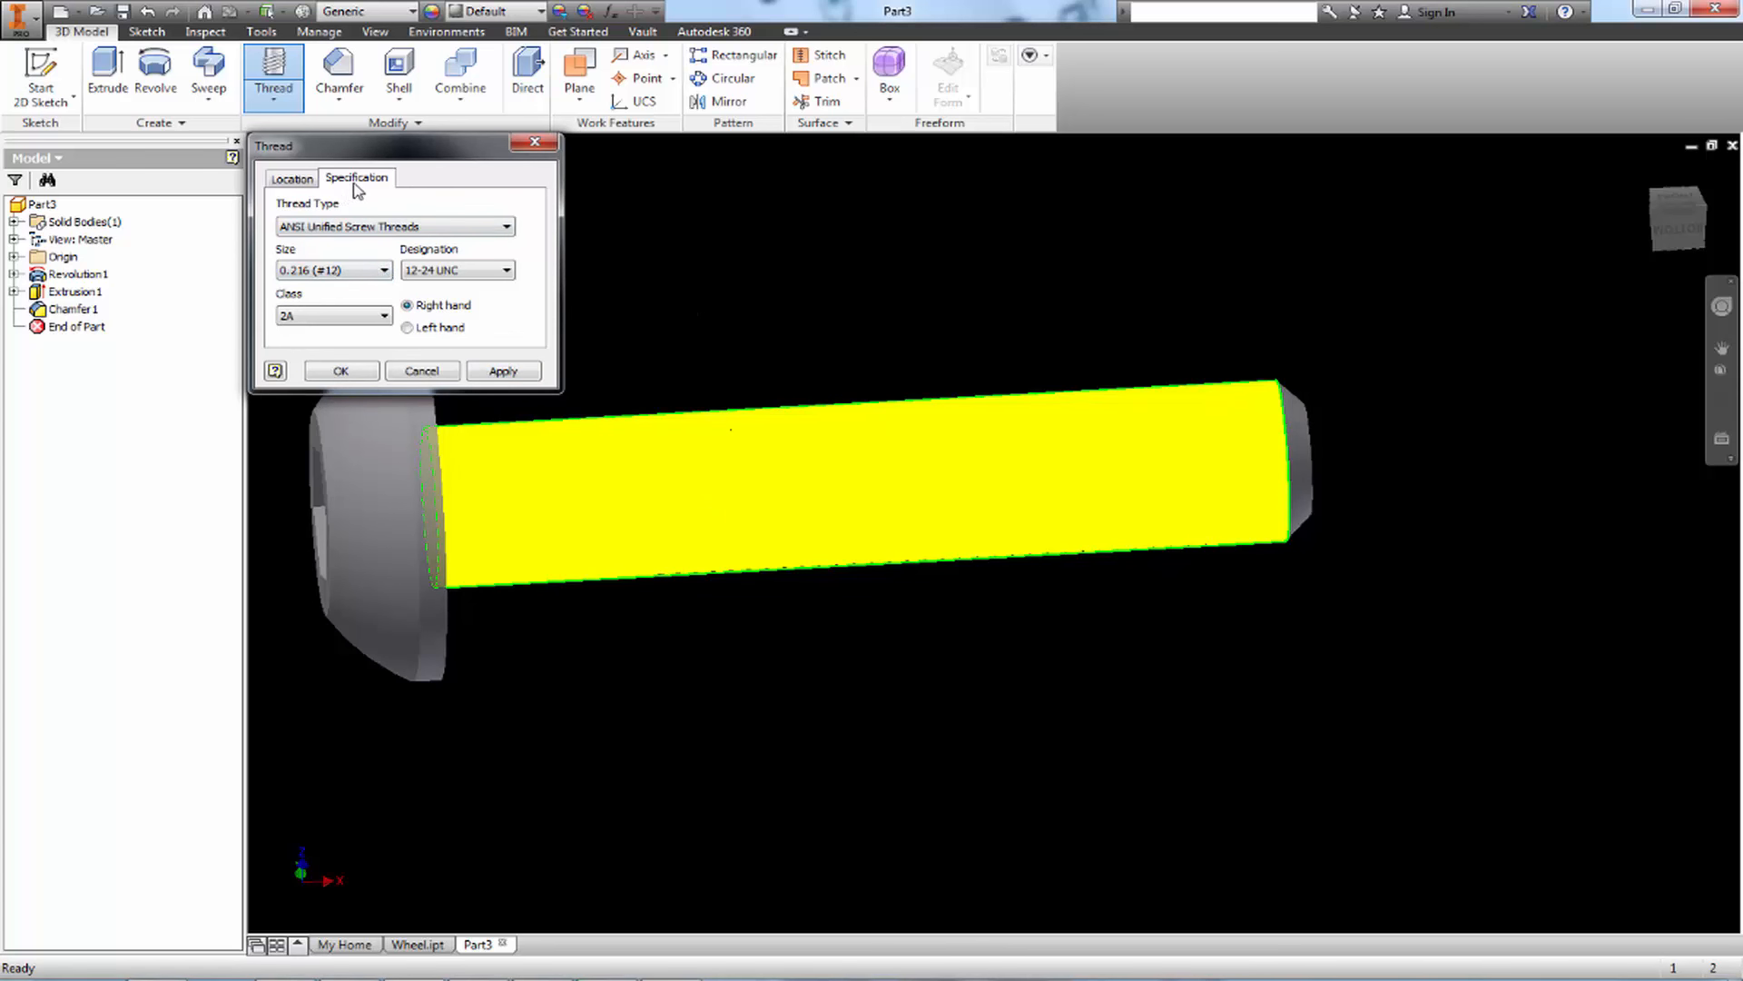
click(432, 271)
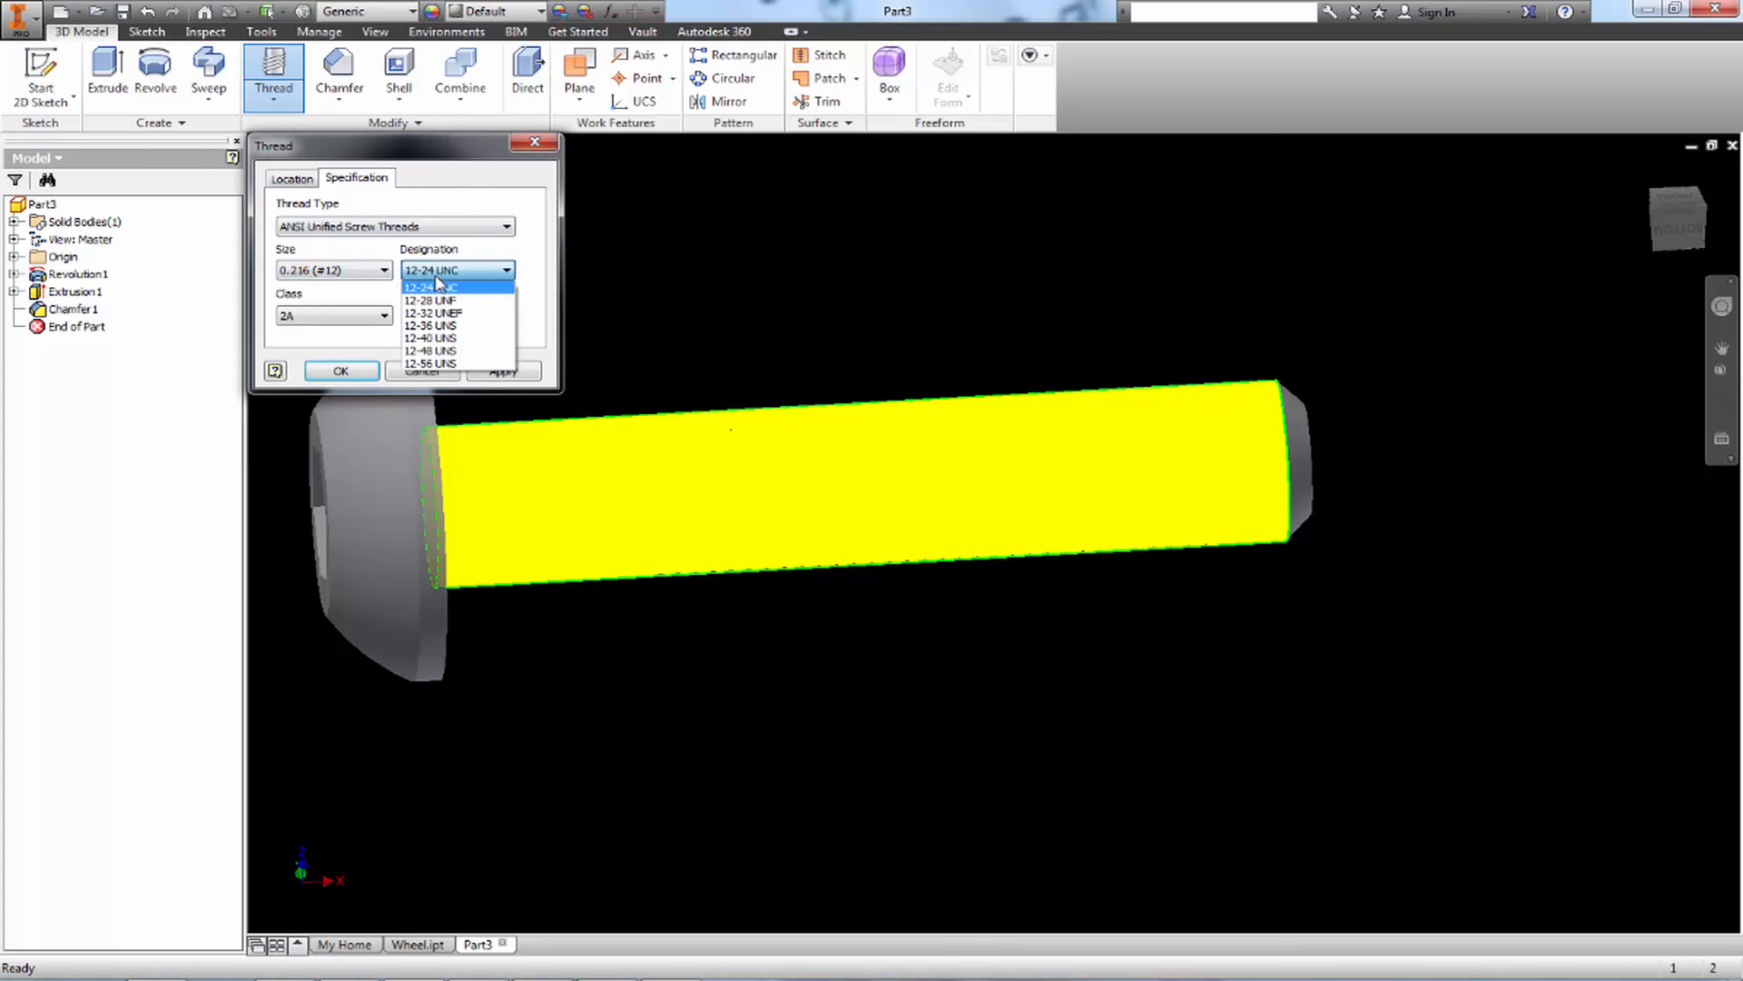
click(382, 270)
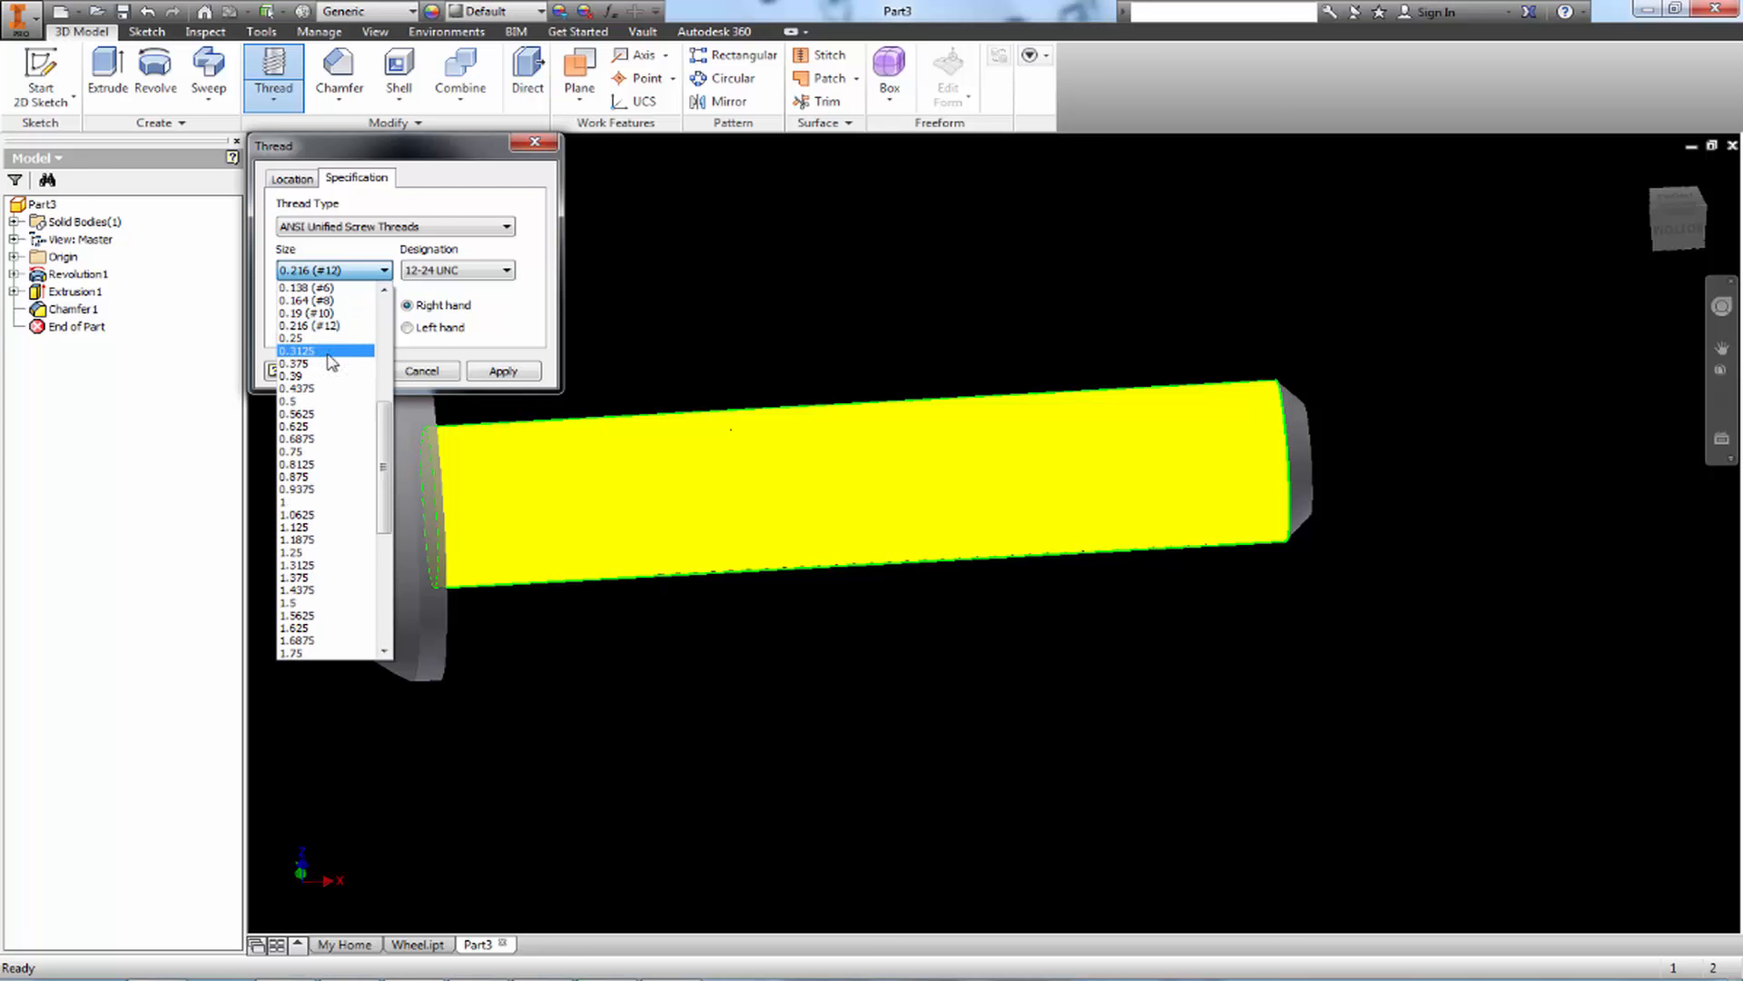
click(305, 336)
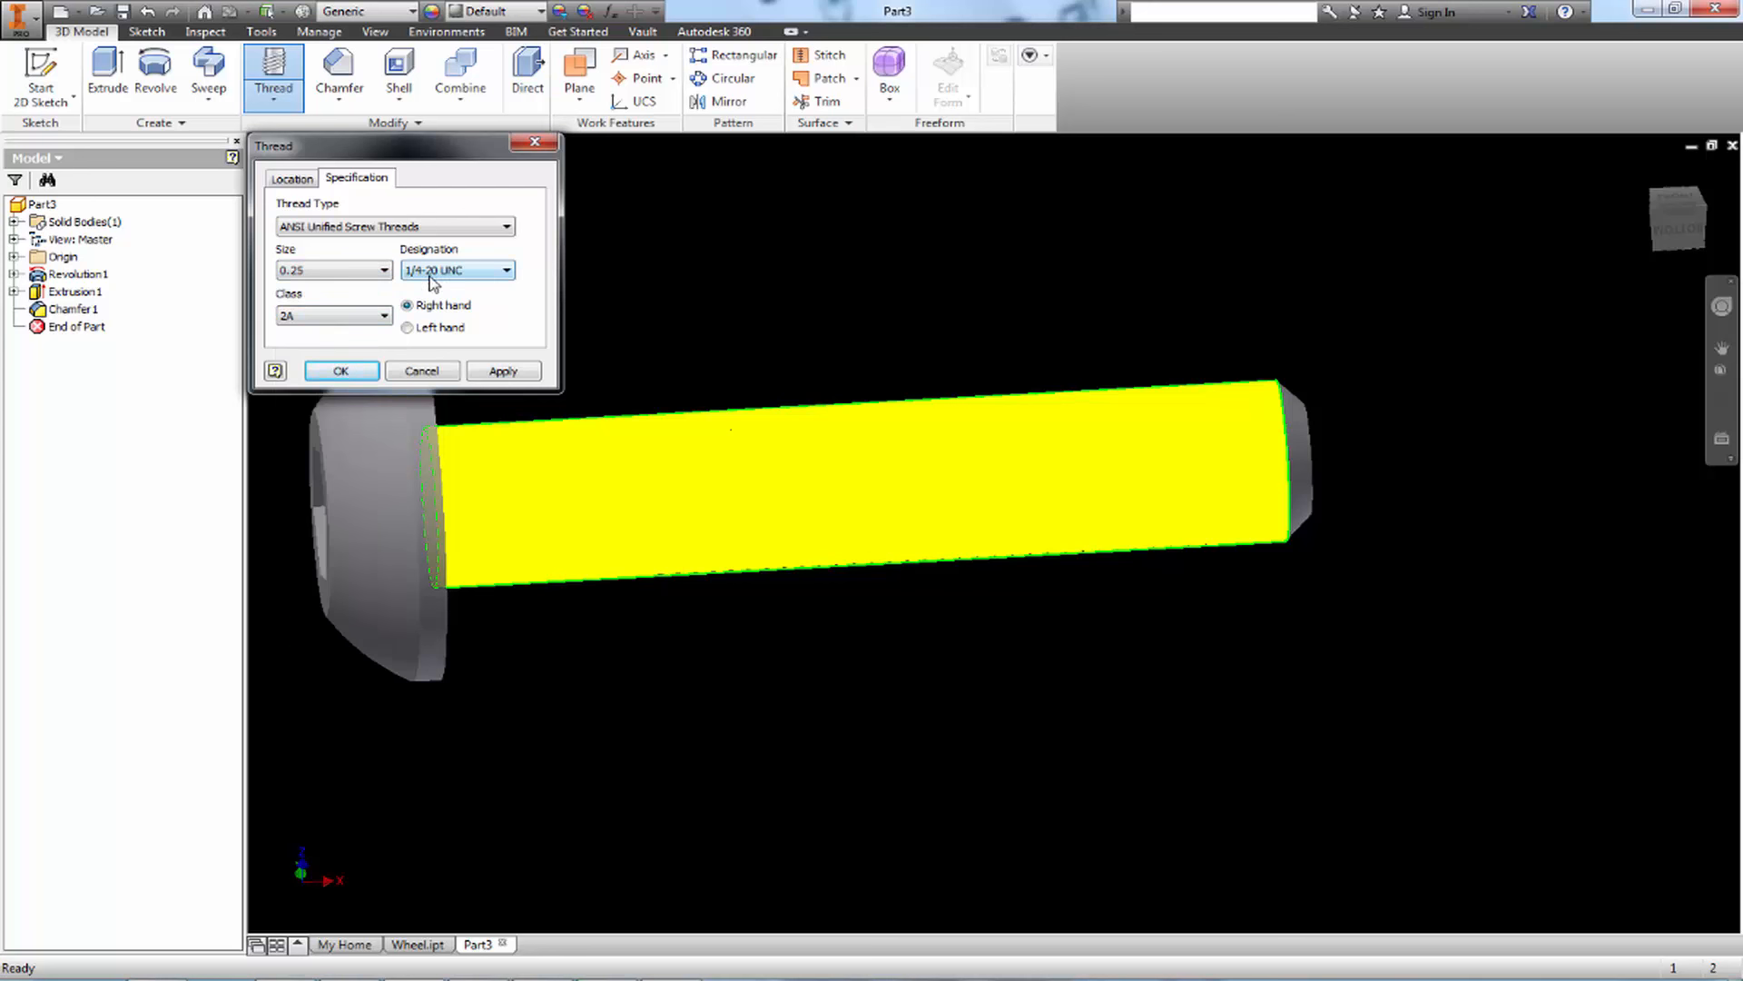
click(497, 372)
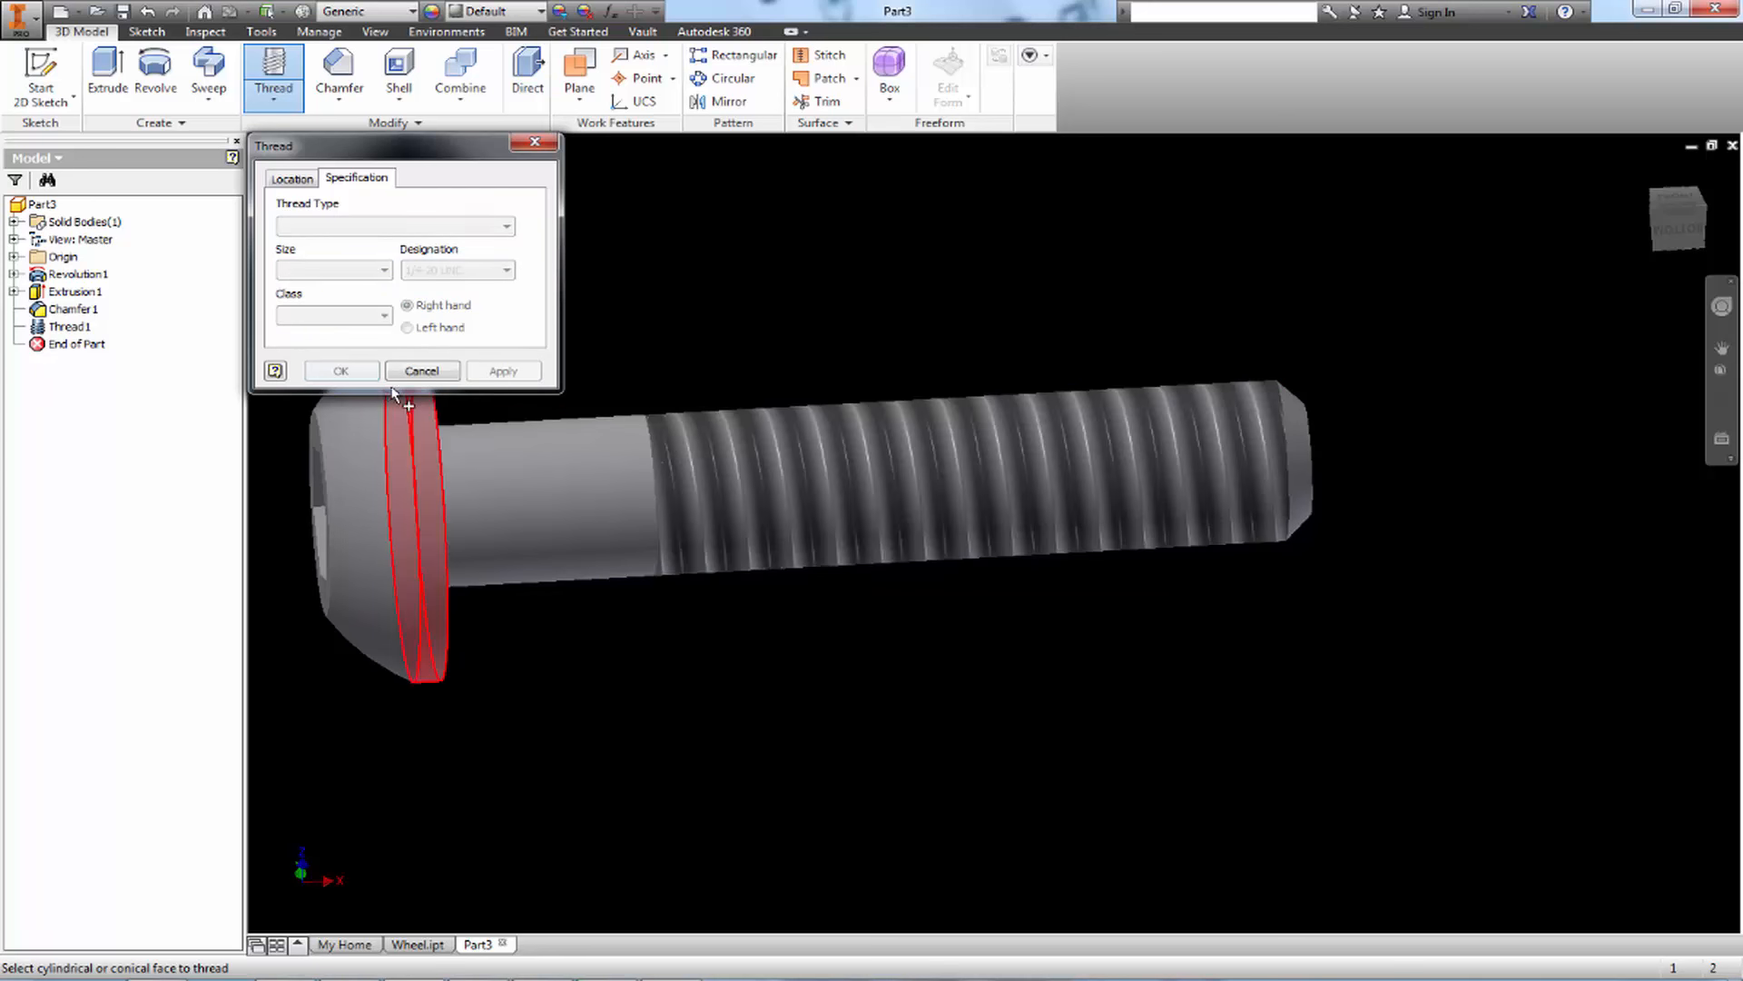
click(420, 372)
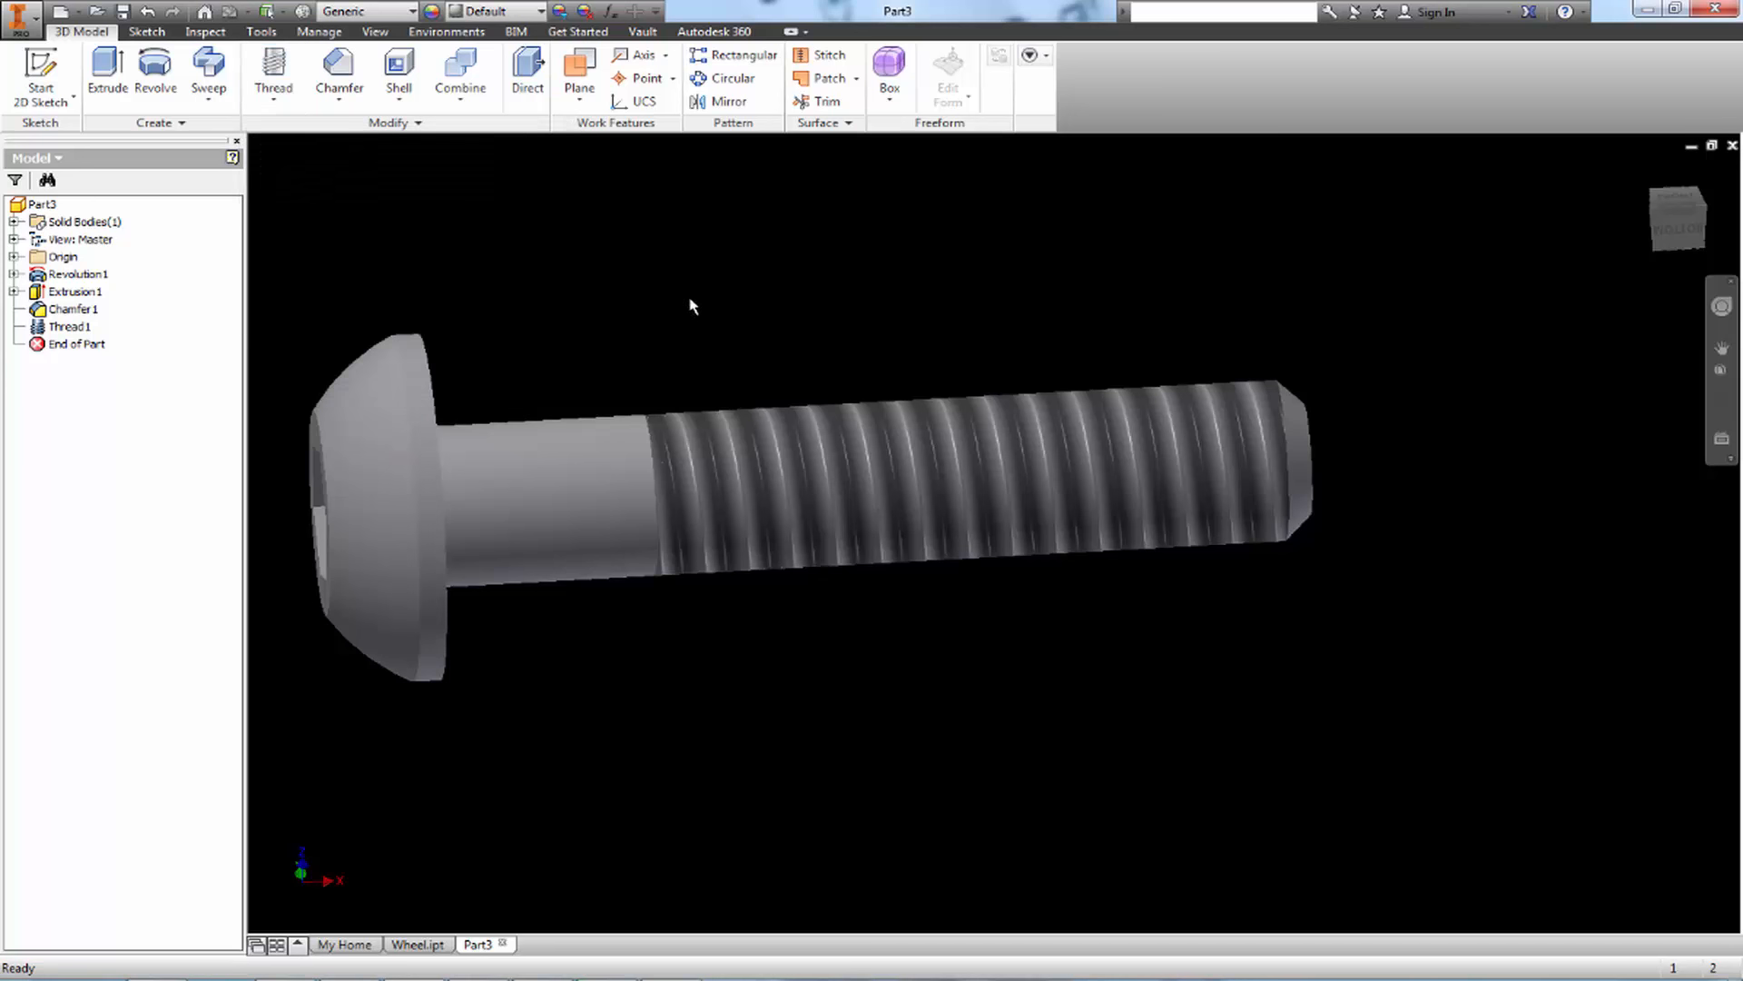
shift+middle_drag(695, 302, 927, 366)
shift+middle_drag(845, 406, 1017, 383)
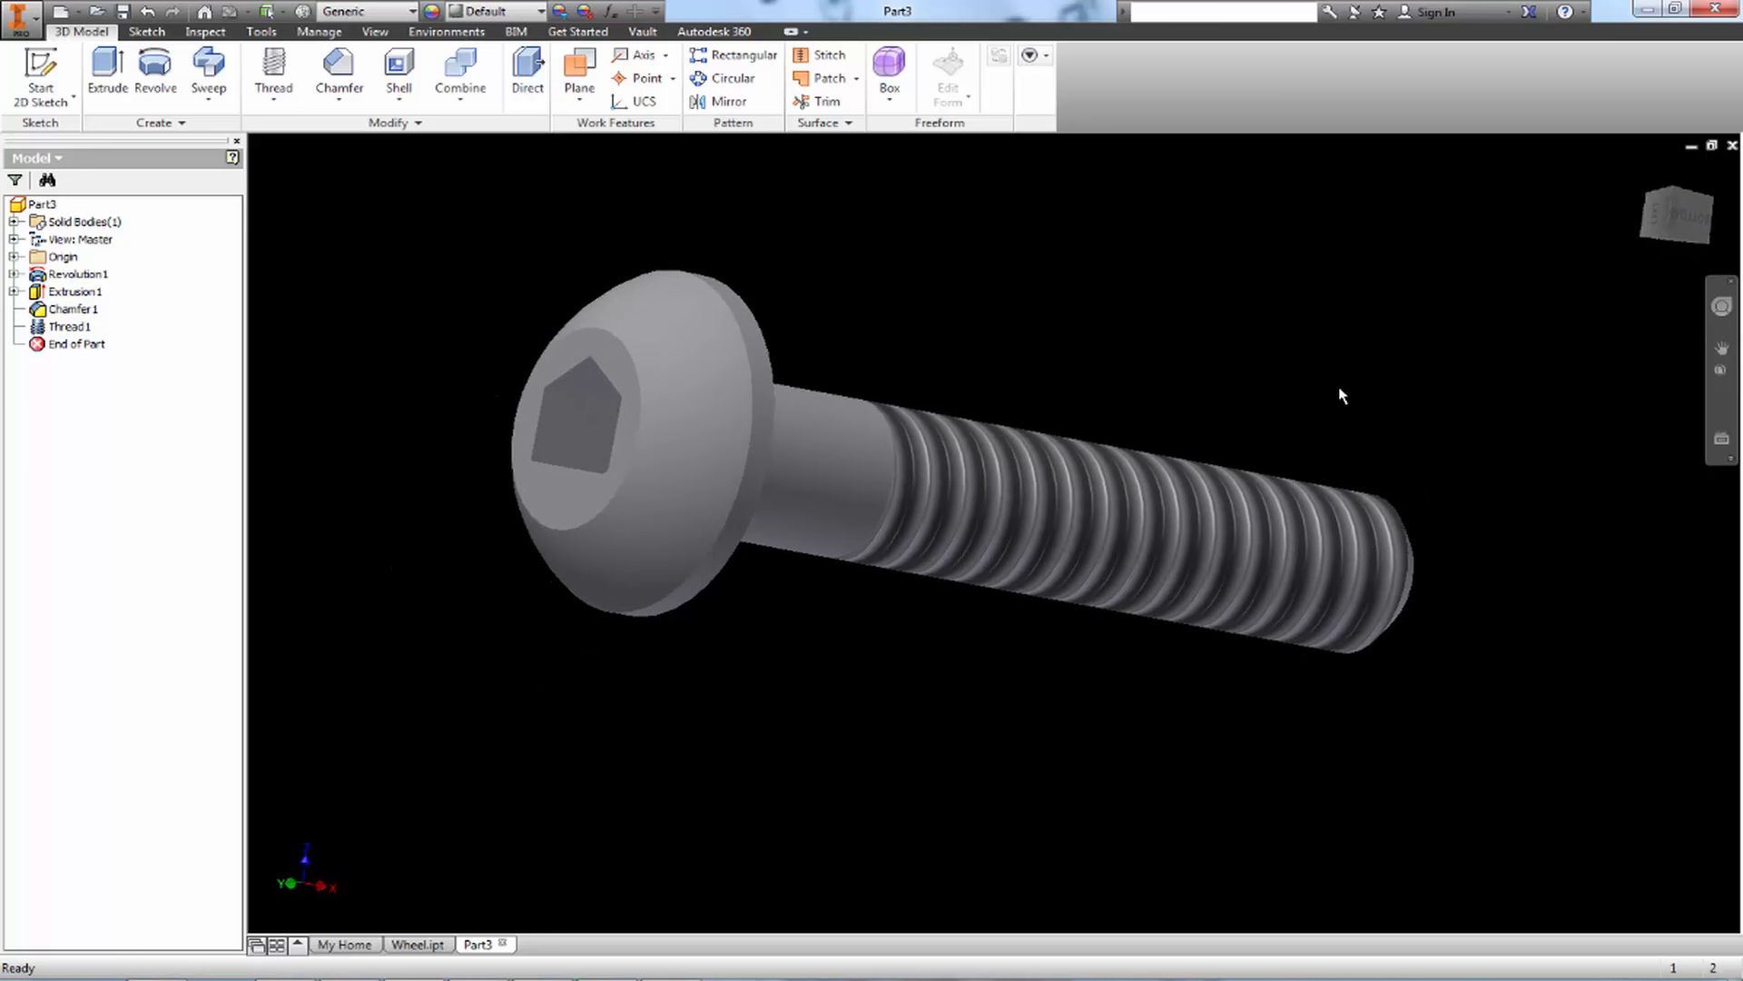